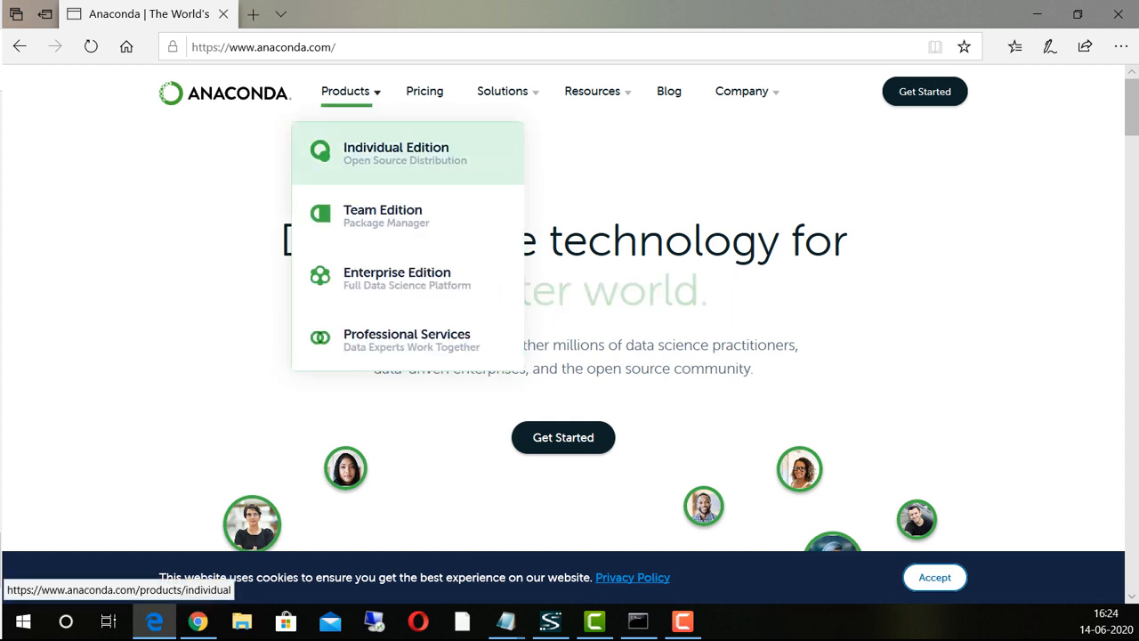
Step: Open the Individual Edition product page and go to its Anaconda Installers list
click(396, 153)
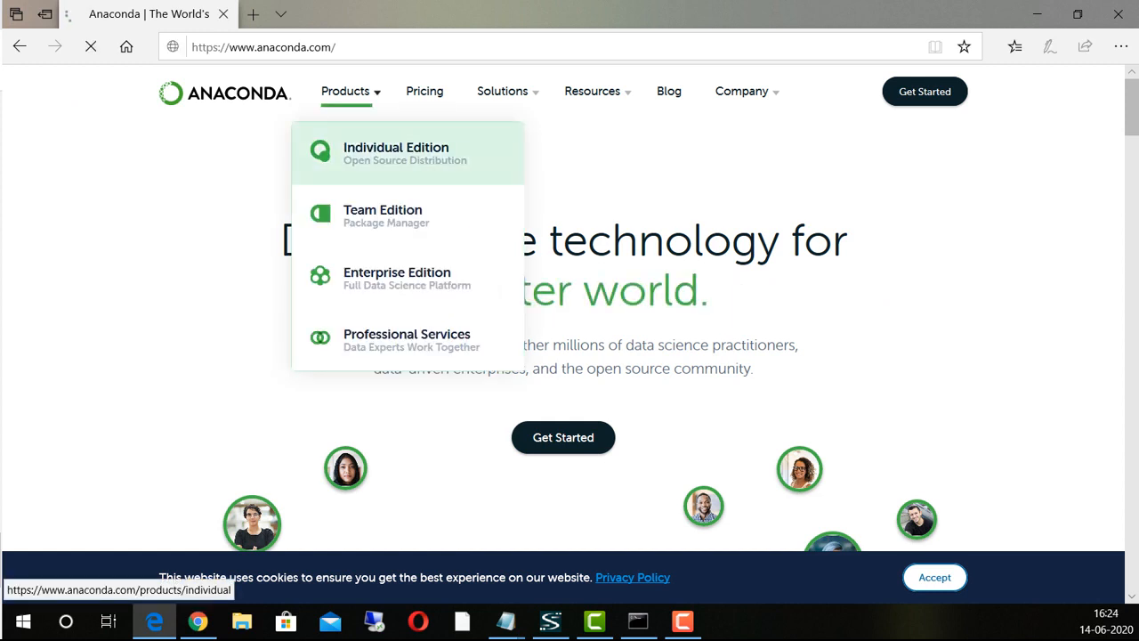
scroll(563, 329, down, 15)
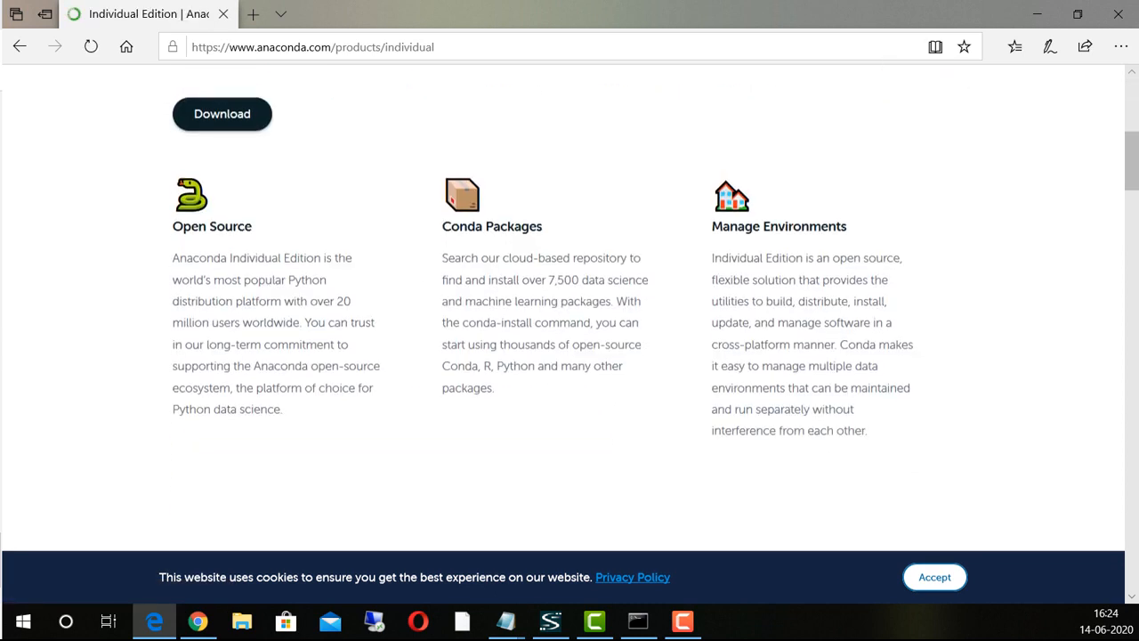
scroll(564, 329, down, 20)
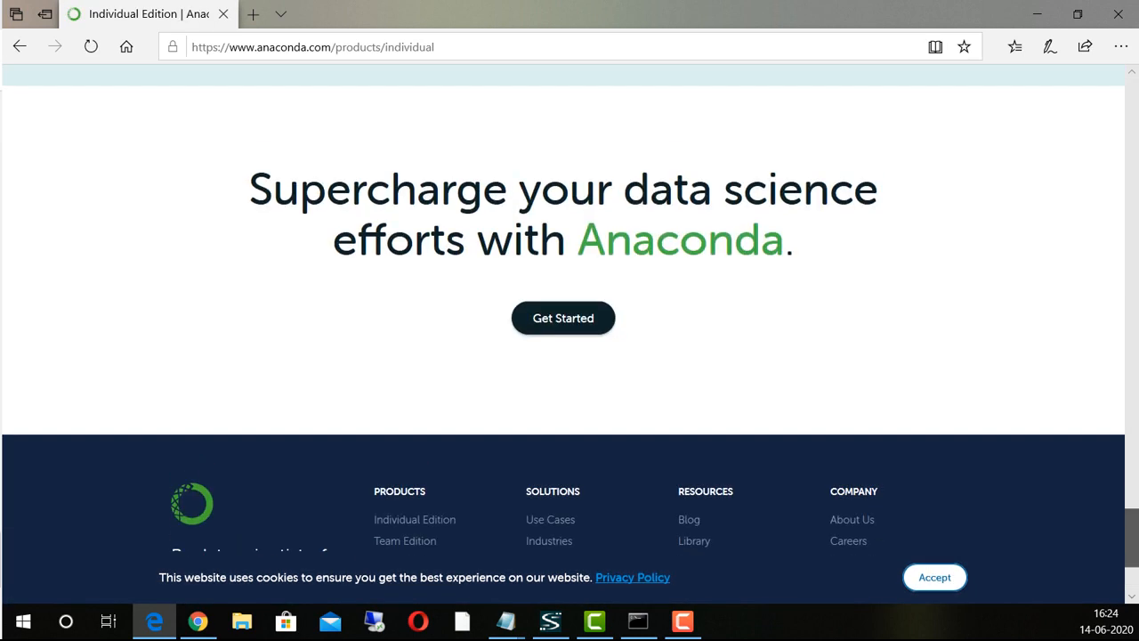
scroll(569, 321, up, 5)
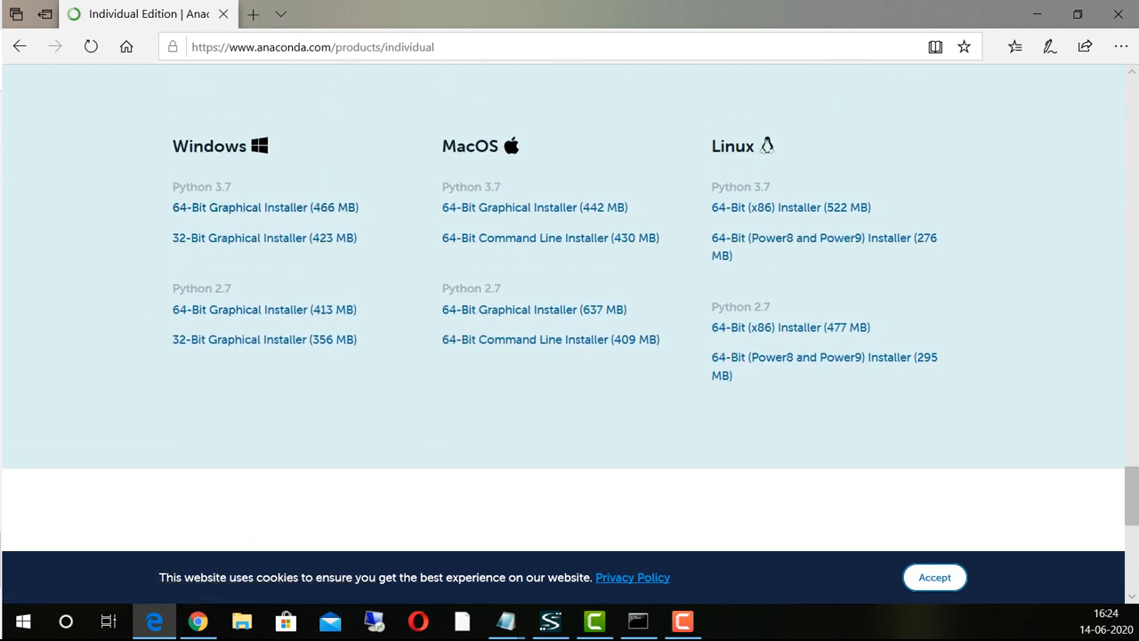
Step: Open a Command Prompt window and reposition it over the browser
click(23, 620)
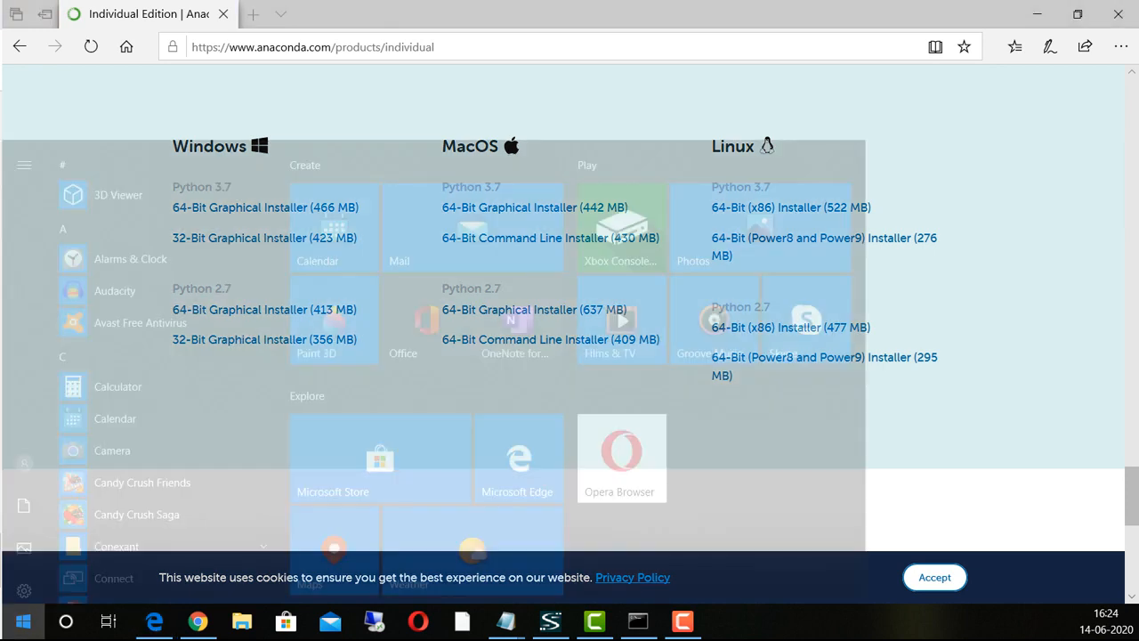
text(cmd)
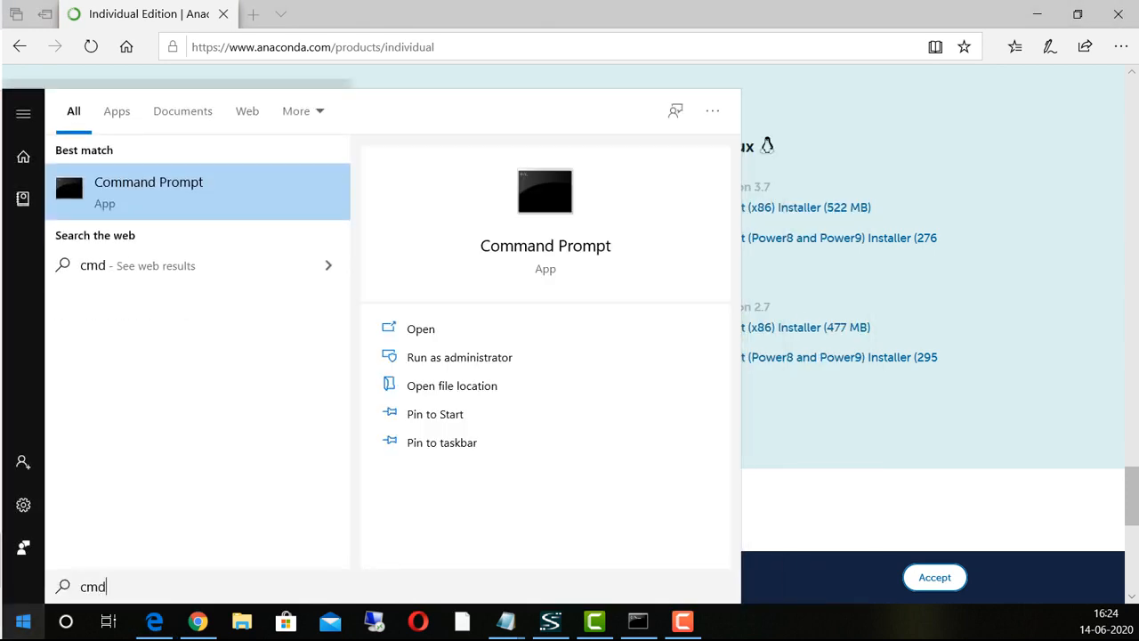
key(Return)
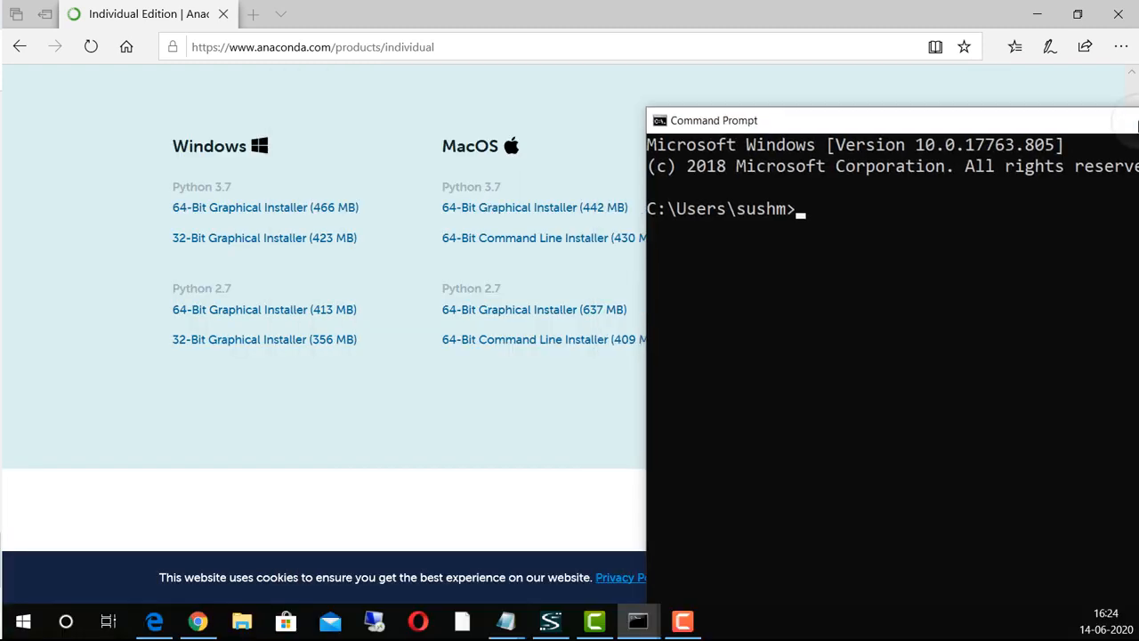
drag(1134, 125, 1019, 190)
click(887, 464)
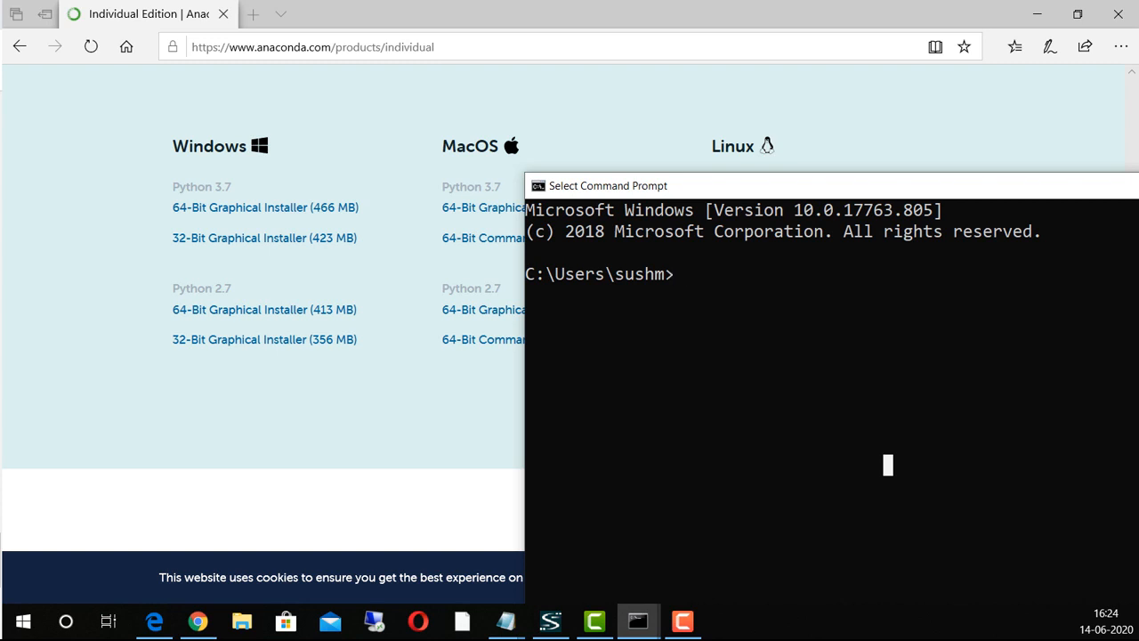
Step: Check the installed Python version with "python --version", and minimize the Command Prompt window
text(pyth)
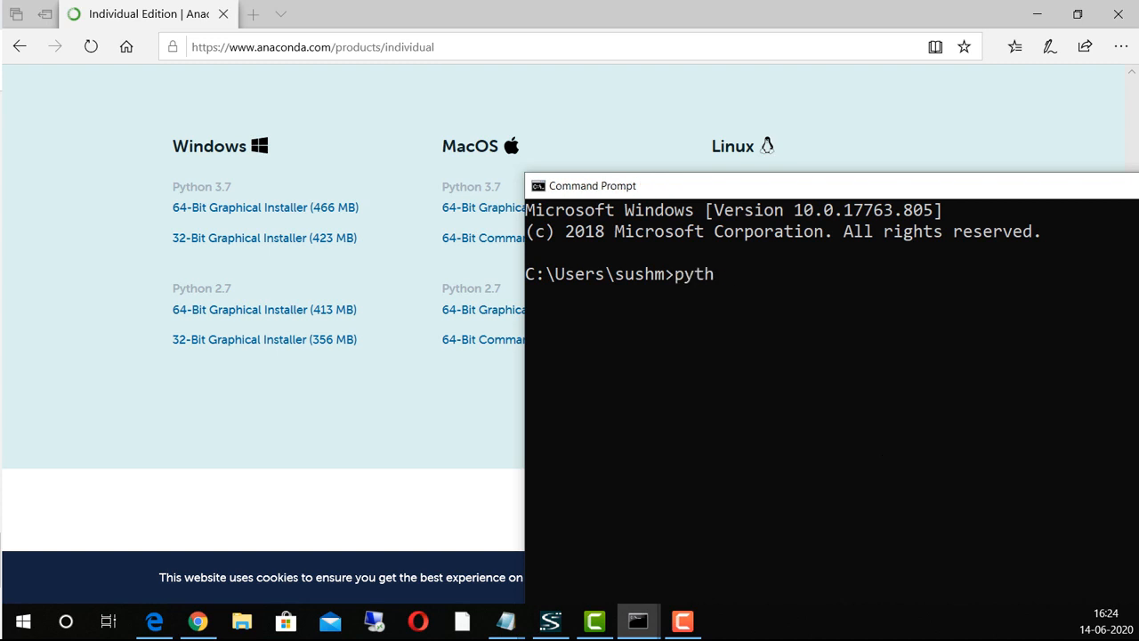
text(on --version)
key(Return)
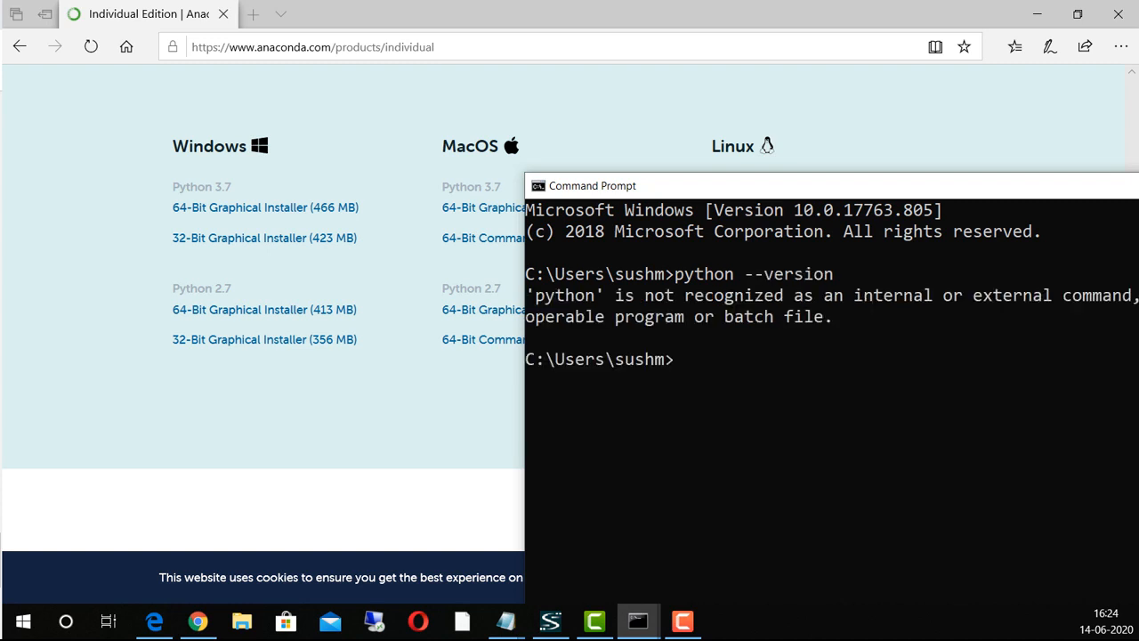
drag(912, 182, 429, 107)
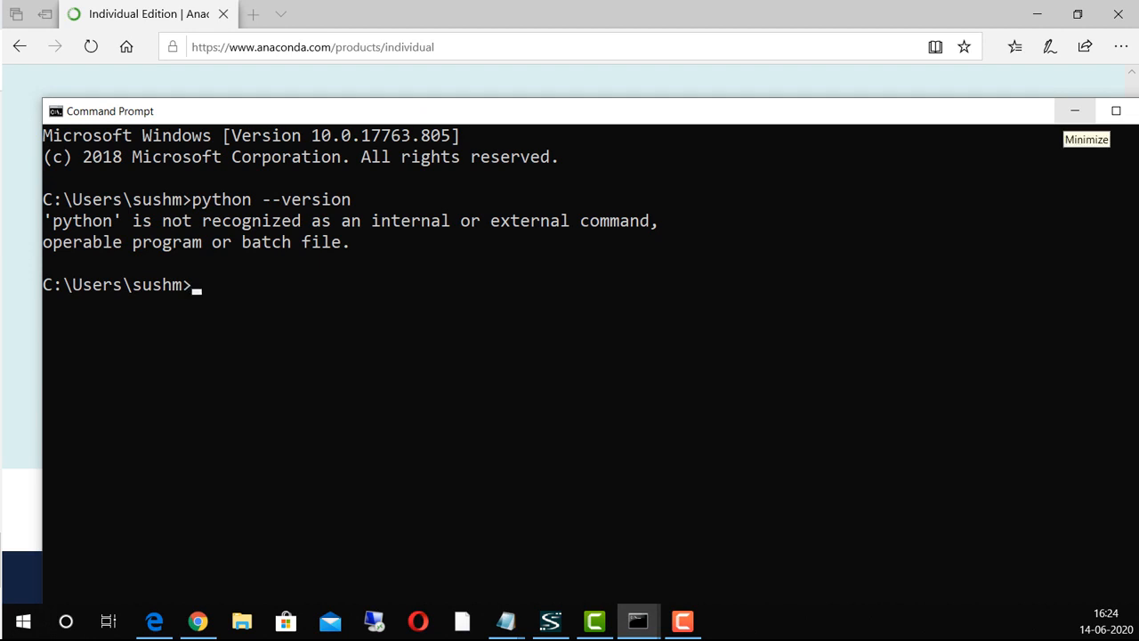
click(1074, 111)
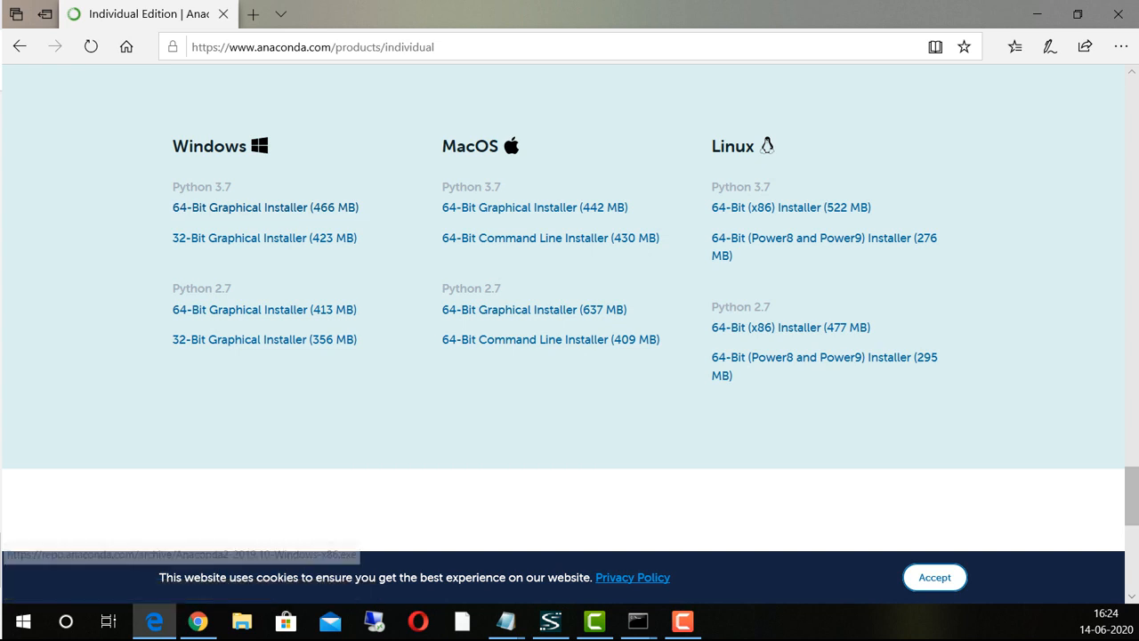
Step: View the properties of This PC to check the system type, and close the System window
click(23, 620)
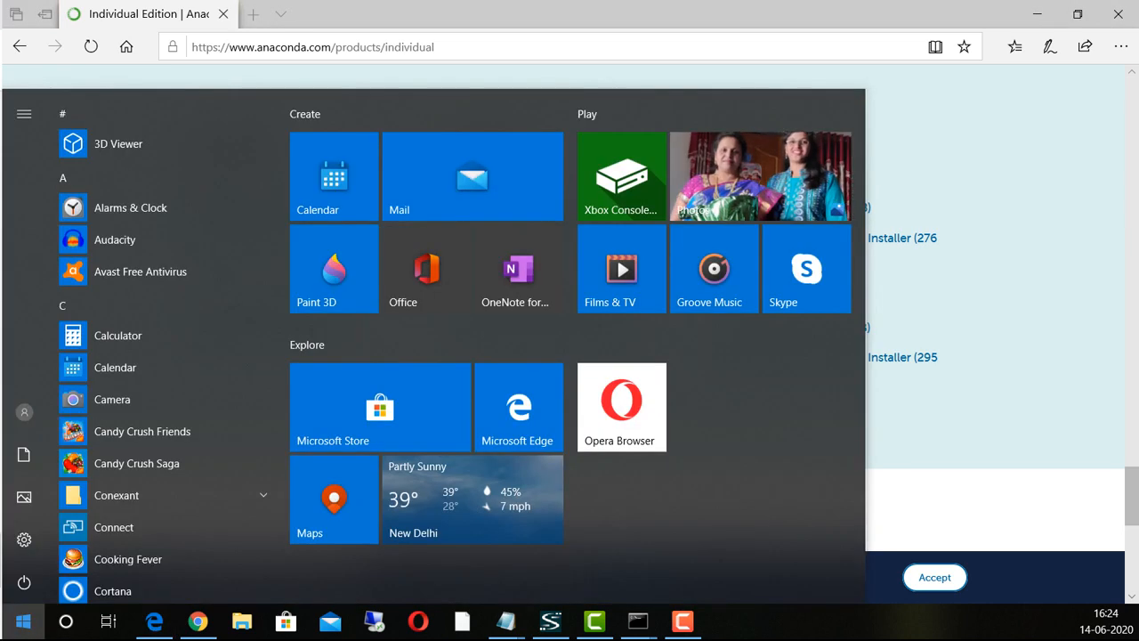
text(this)
right_click(188, 189)
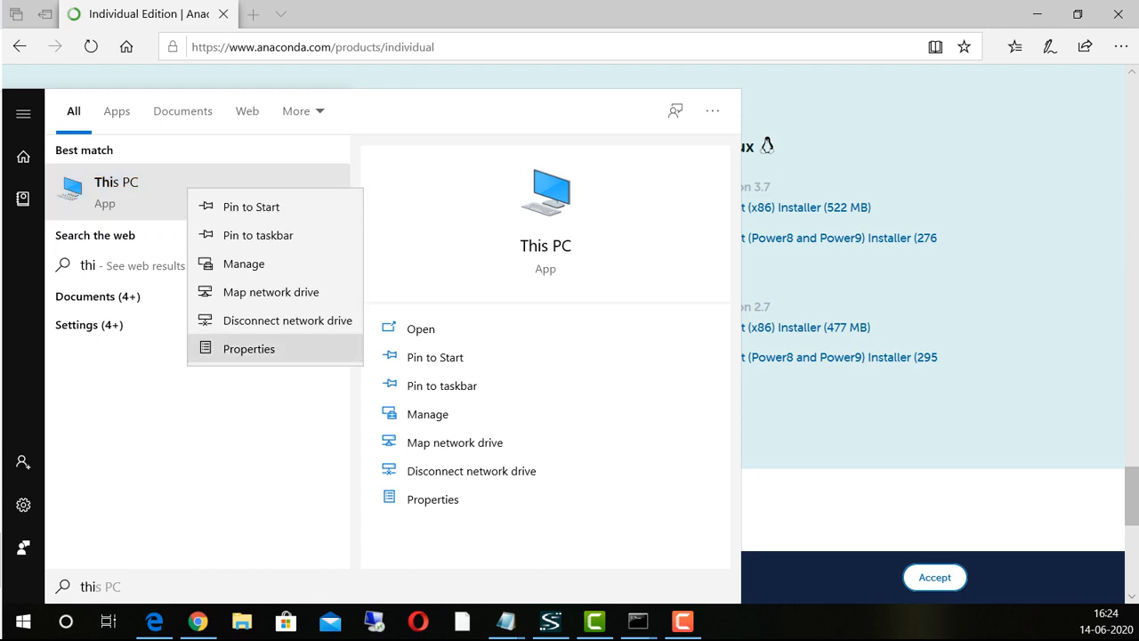
click(249, 348)
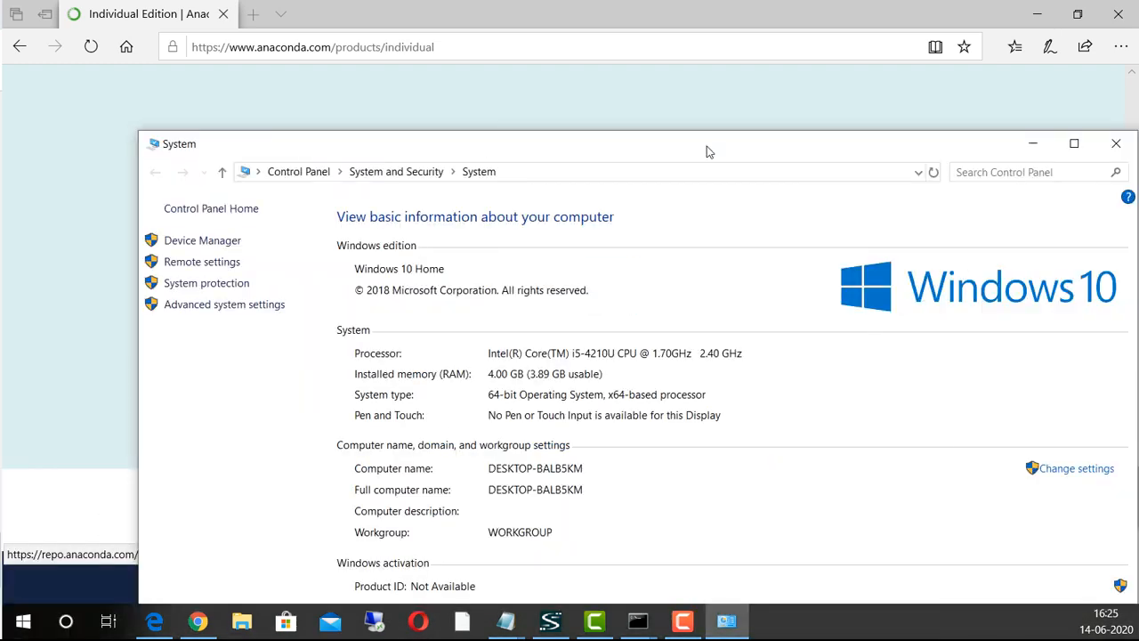
drag(707, 149, 827, 68)
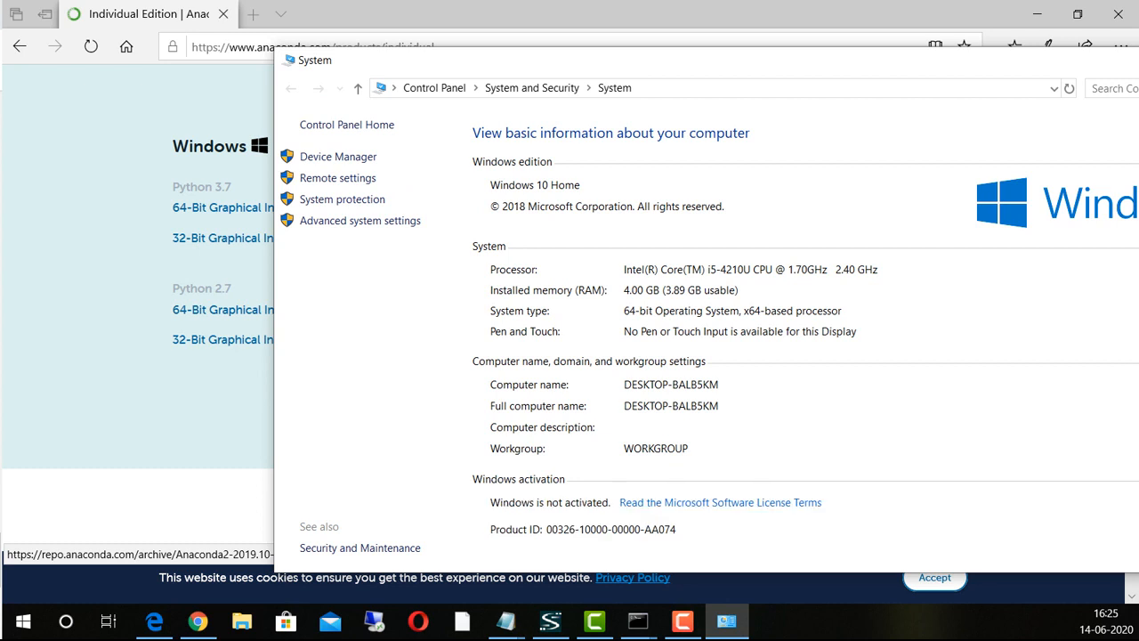
drag(1016, 64, 694, 176)
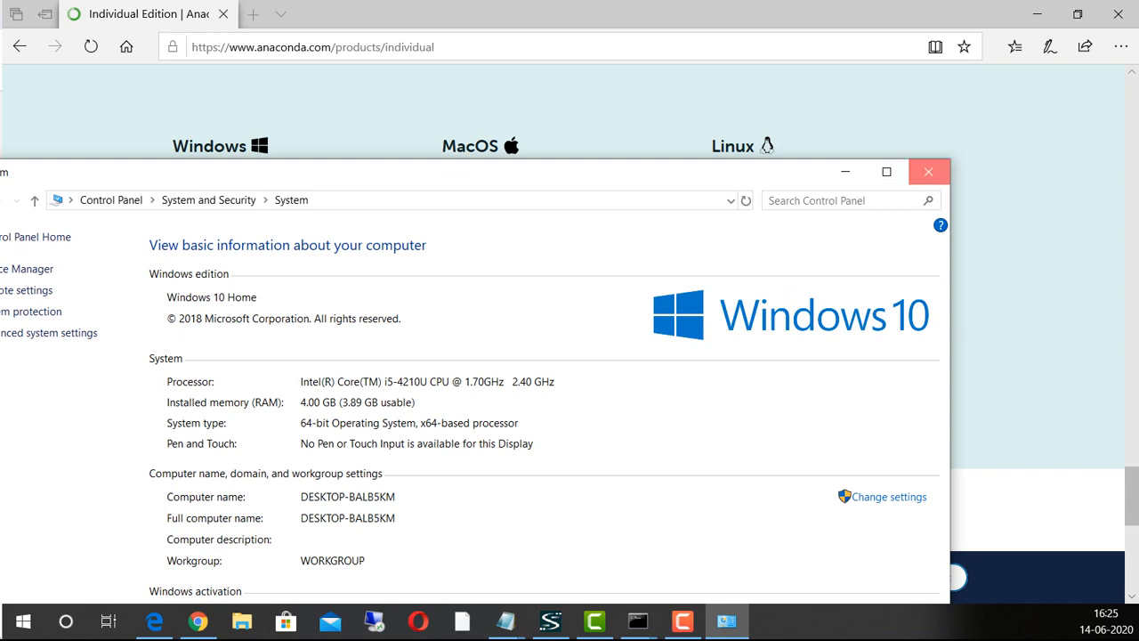
click(928, 172)
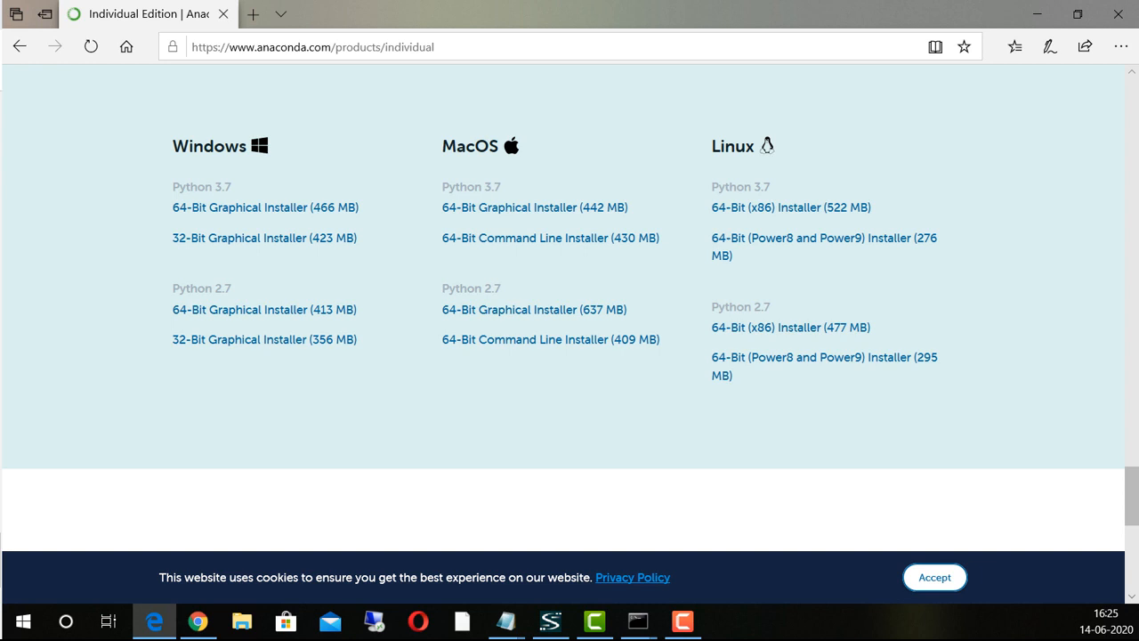
Step: Start saving the 64-Bit Graphical Installer (466 MB) for Windows with Python 3.7, and cancel that download
scroll(213, 223, up, 1)
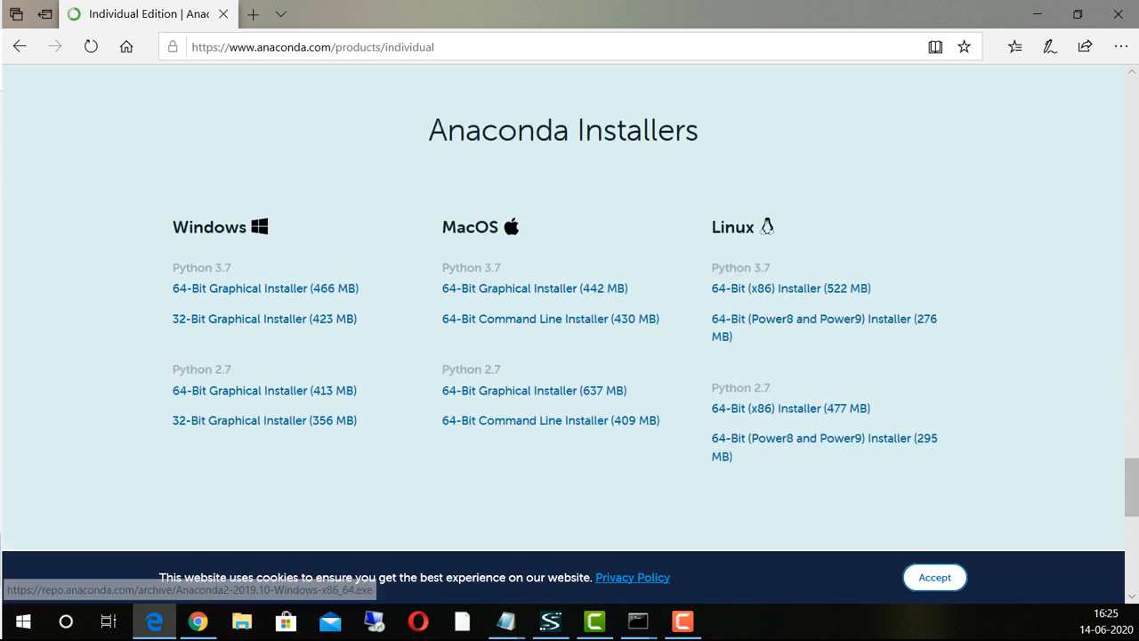
scroll(563, 335, up, 1)
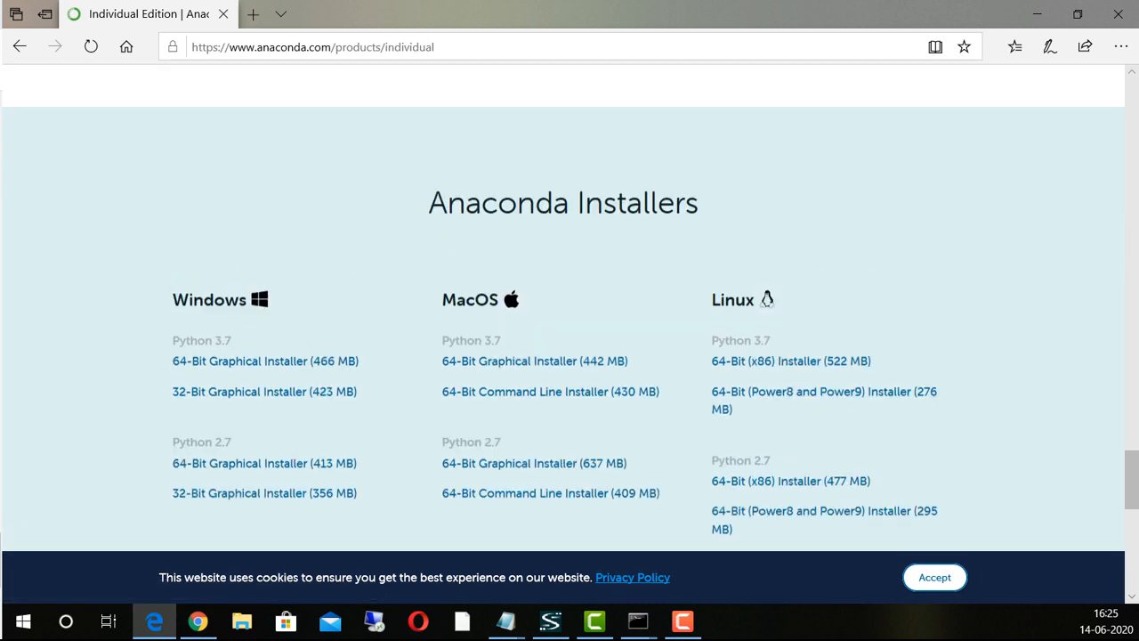
drag(232, 348, 173, 349)
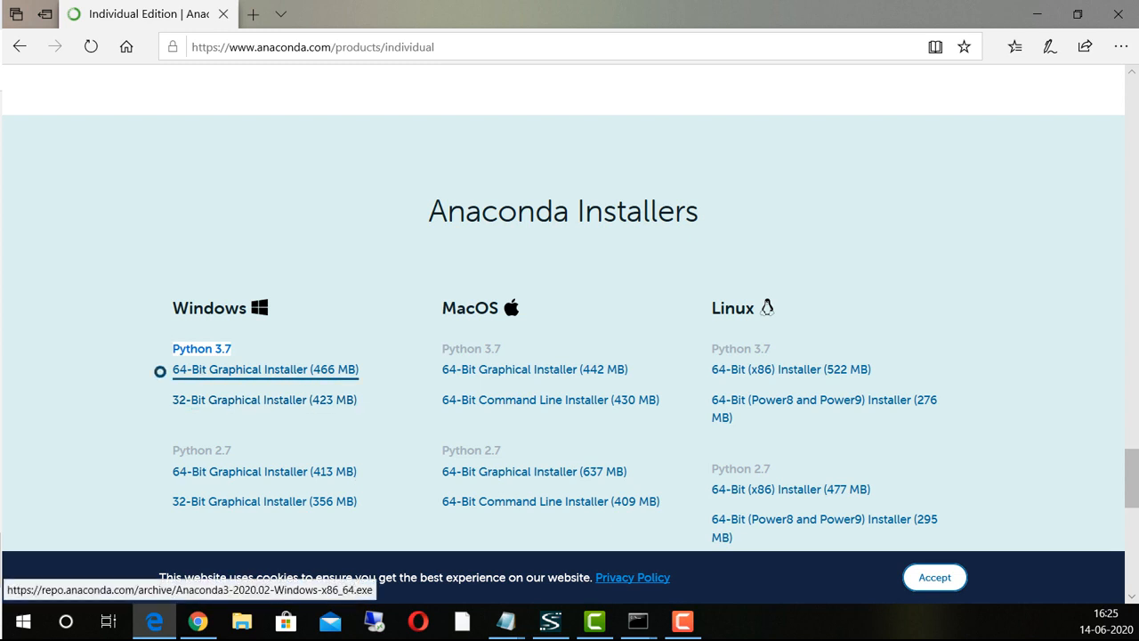
click(161, 371)
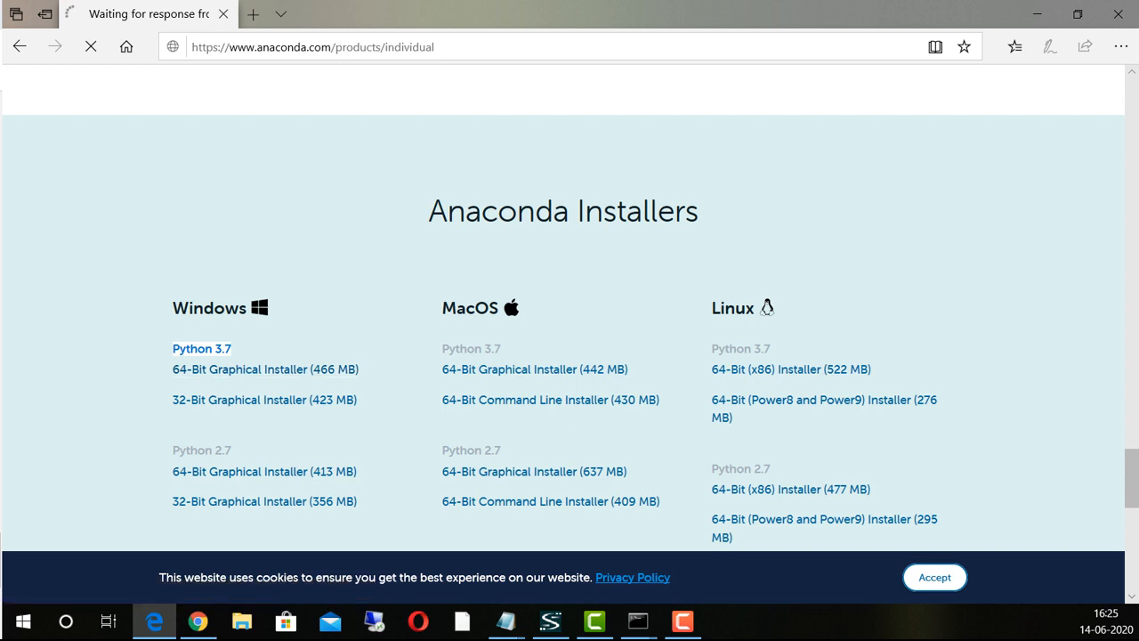
scroll(564, 329, down, 1)
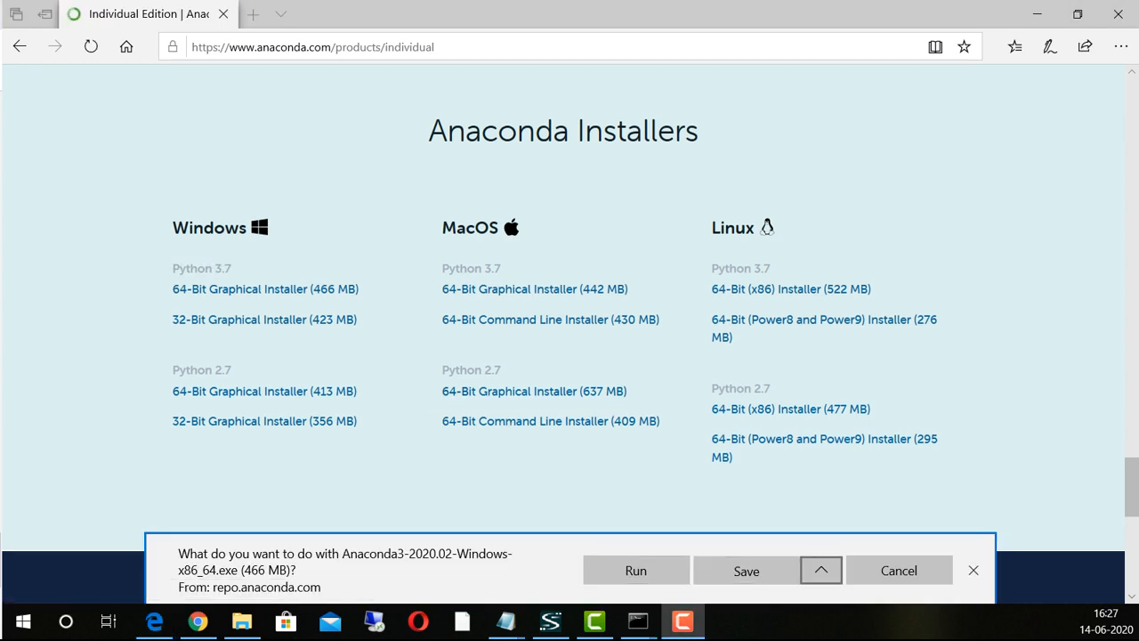
click(820, 569)
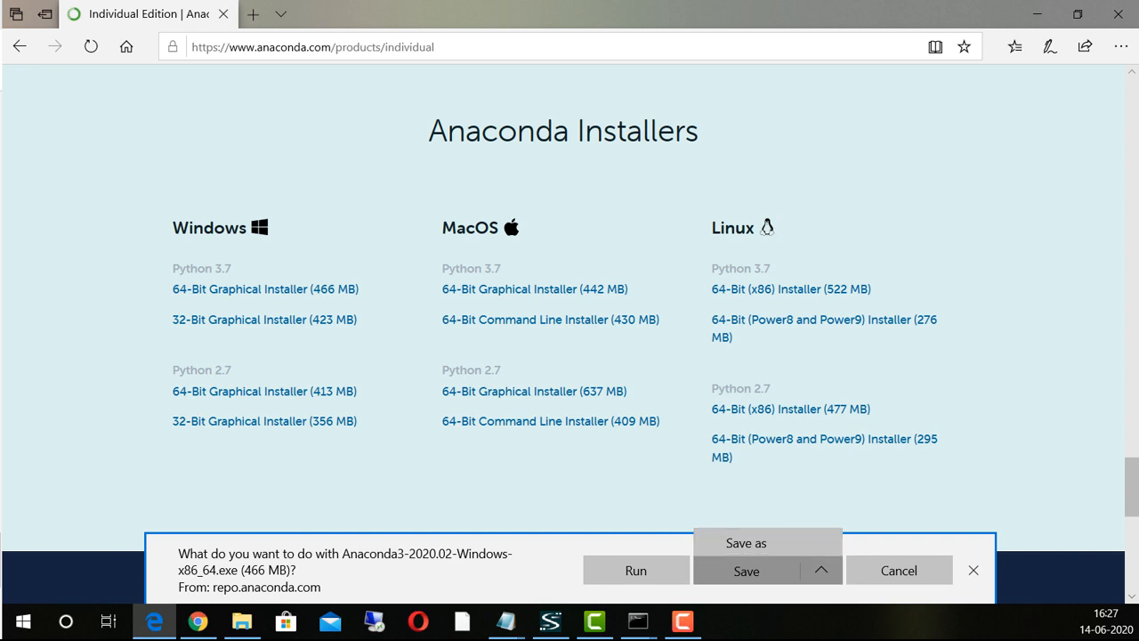
key(Escape)
key(Return)
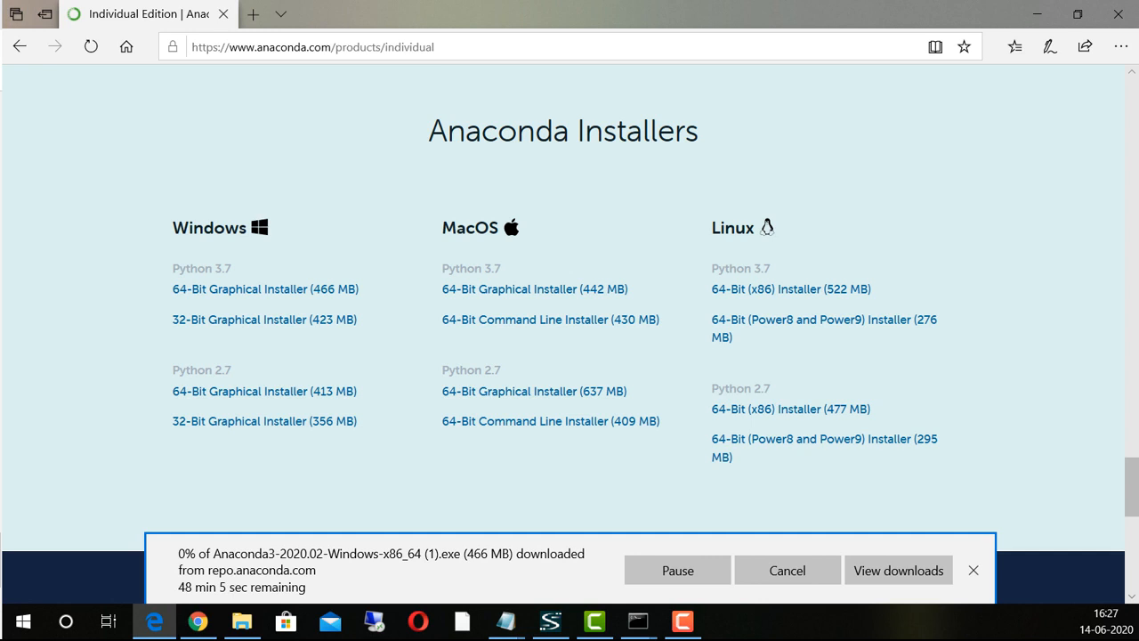
click(788, 570)
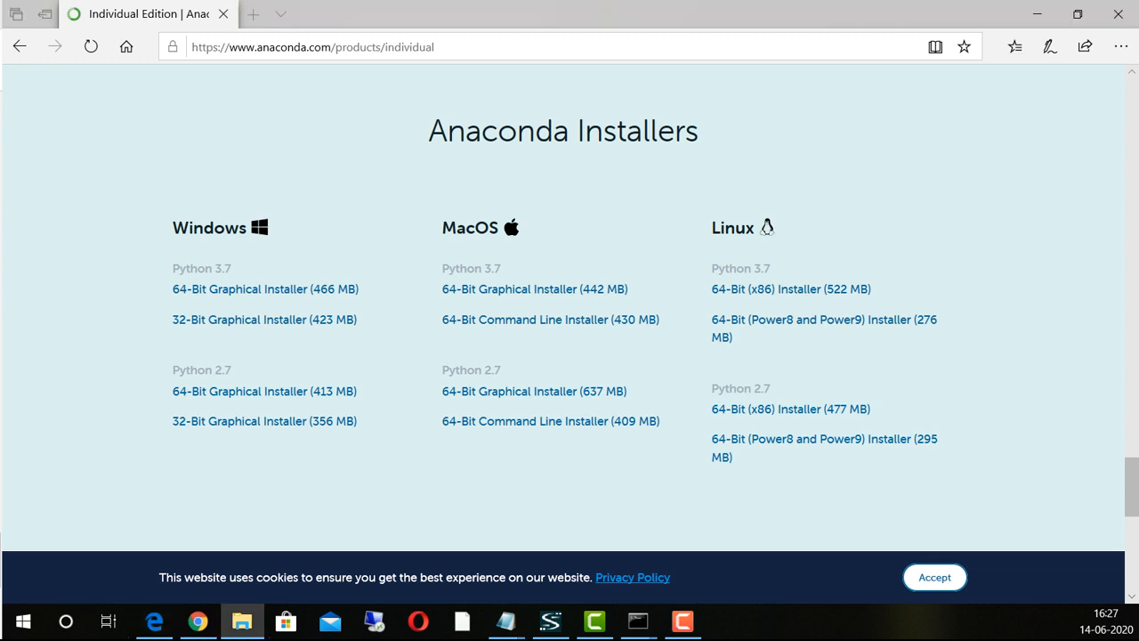
Step: Launch the Anaconda3 2020.02 (64-bit) installer from the Downloads folder and accept its license agreement
key(super+2)
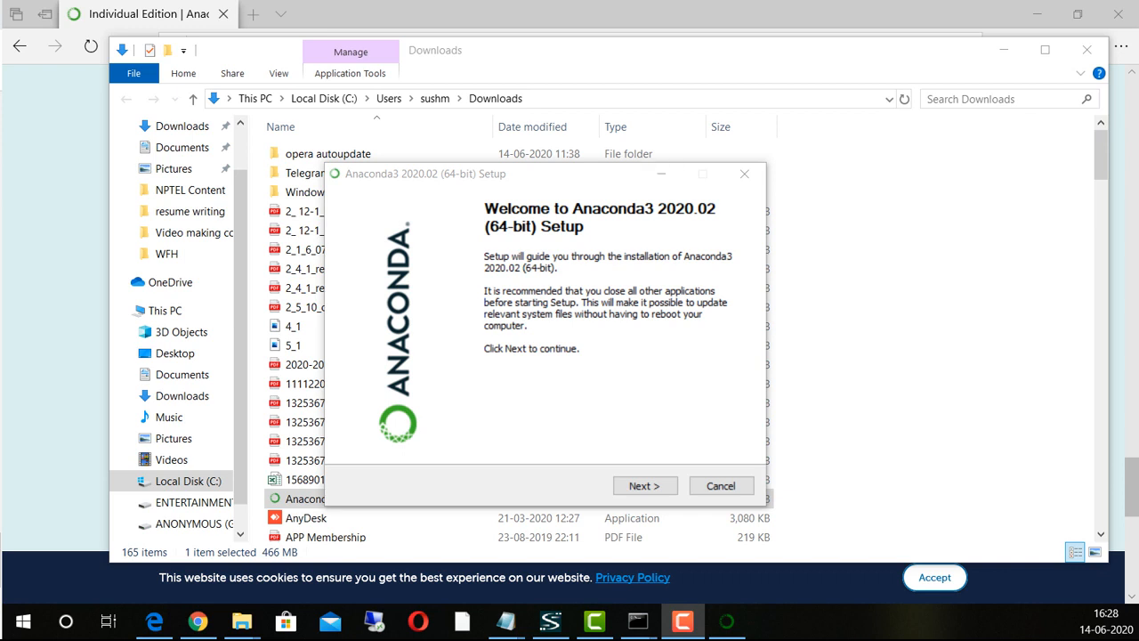
key(Return)
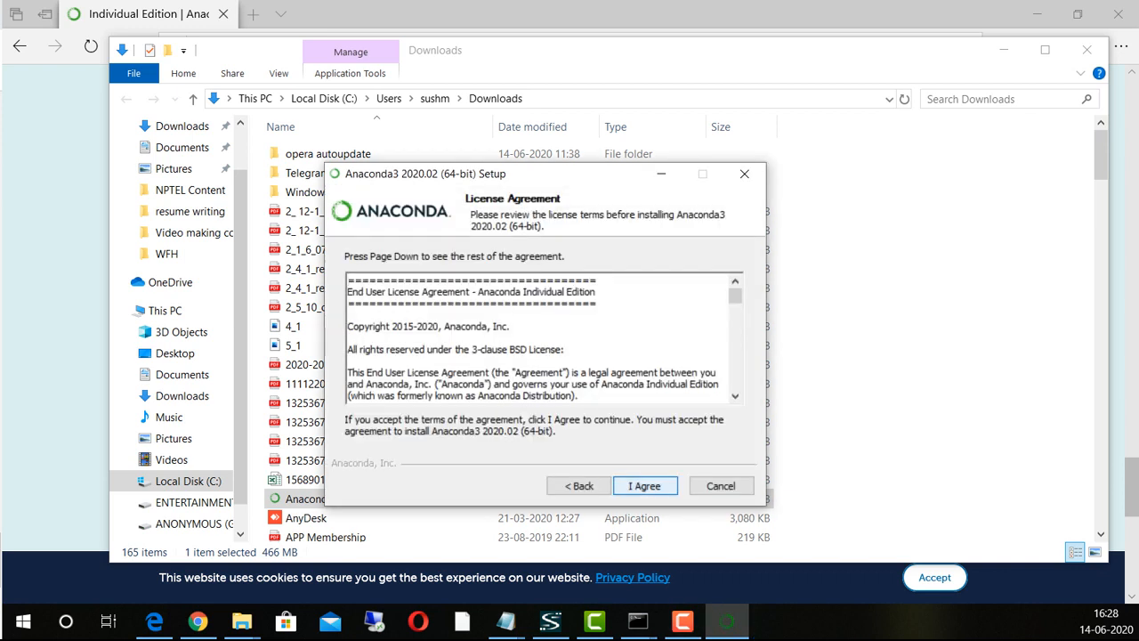
key(Page_Down)
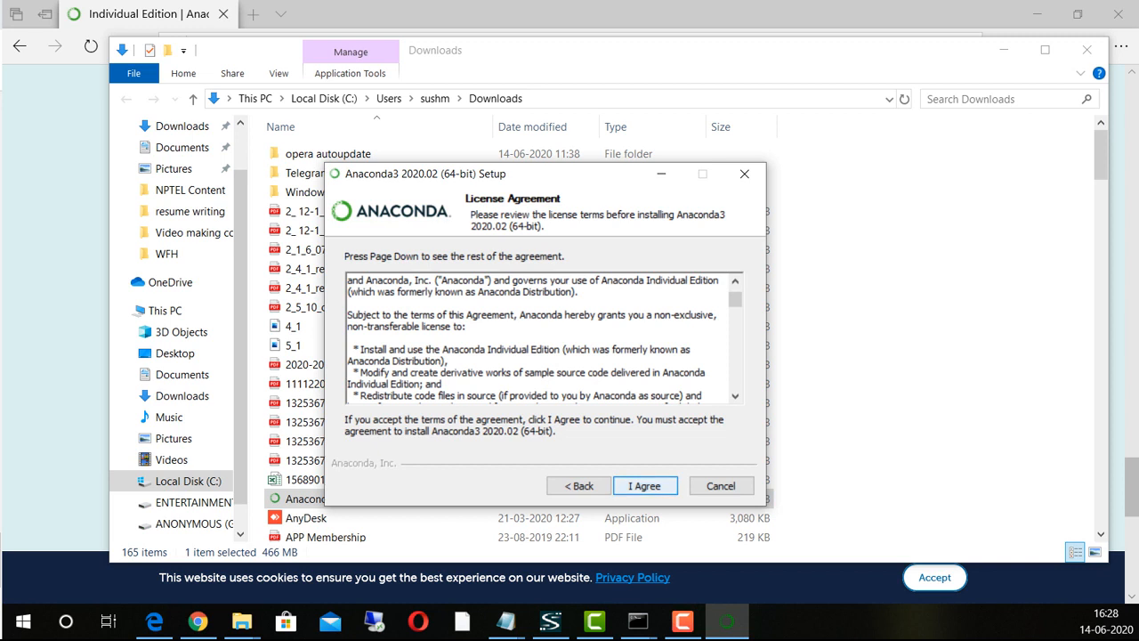
key(Return)
Step: Set the installation type to All Users and keep C:\ProgramData\Anaconda3 as the destination folder
click(351, 347)
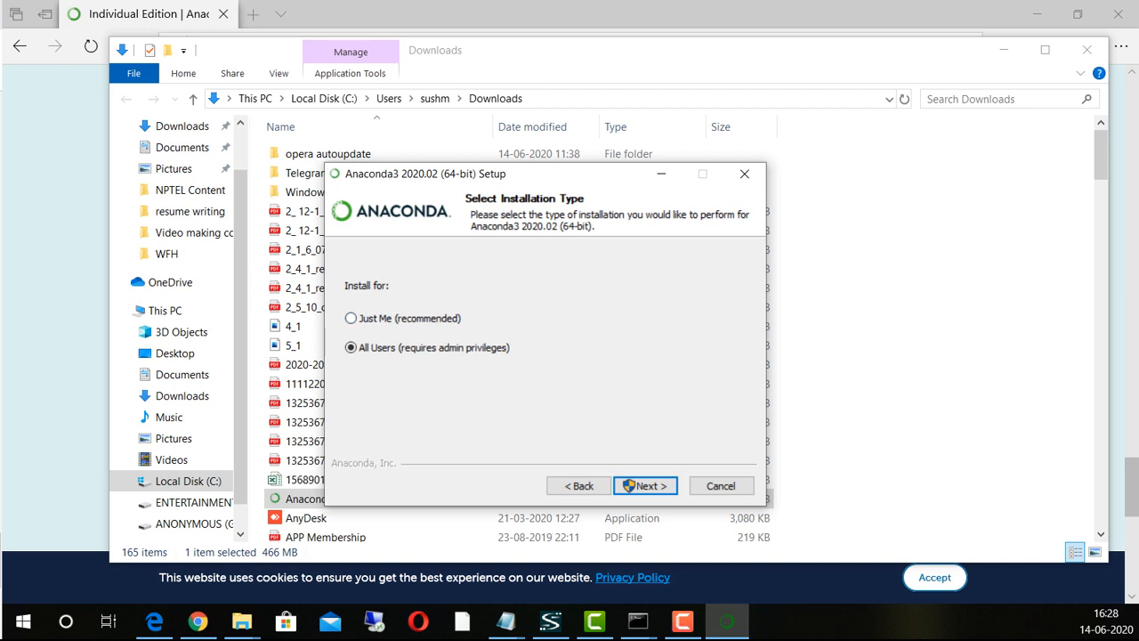
click(646, 486)
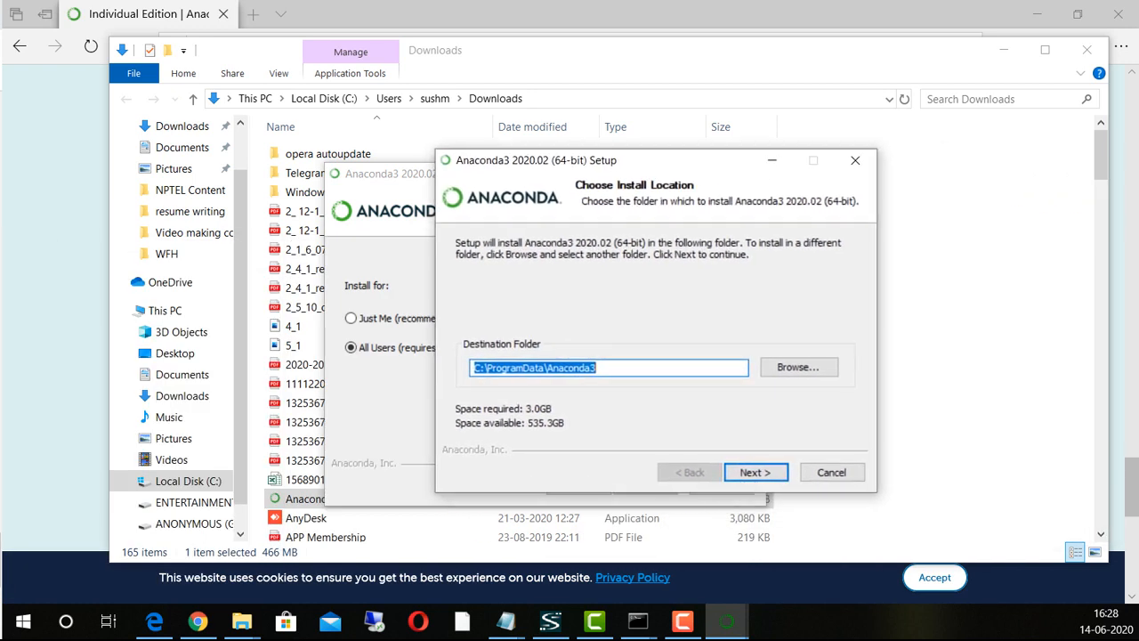
click(618, 368)
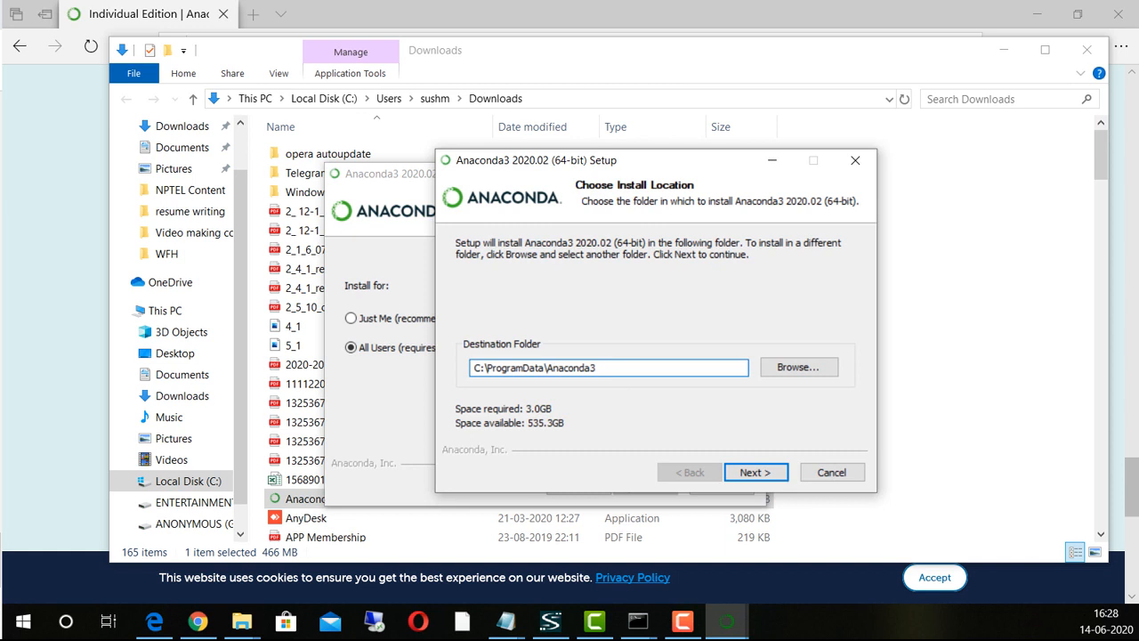
double_click(516, 367)
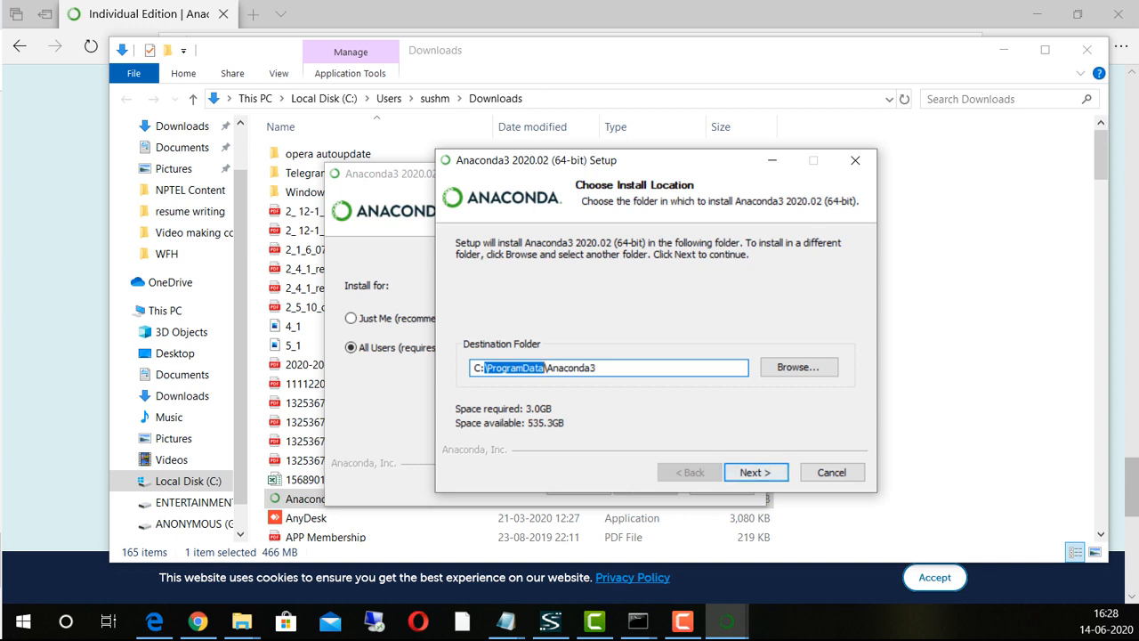
key(Tab)
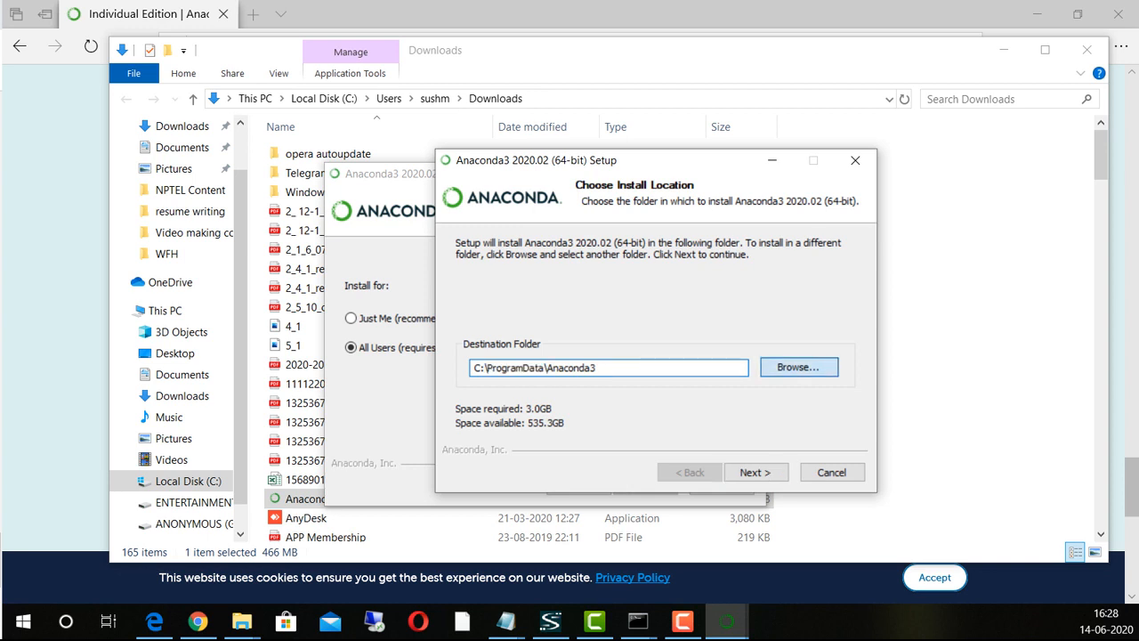
key(Return)
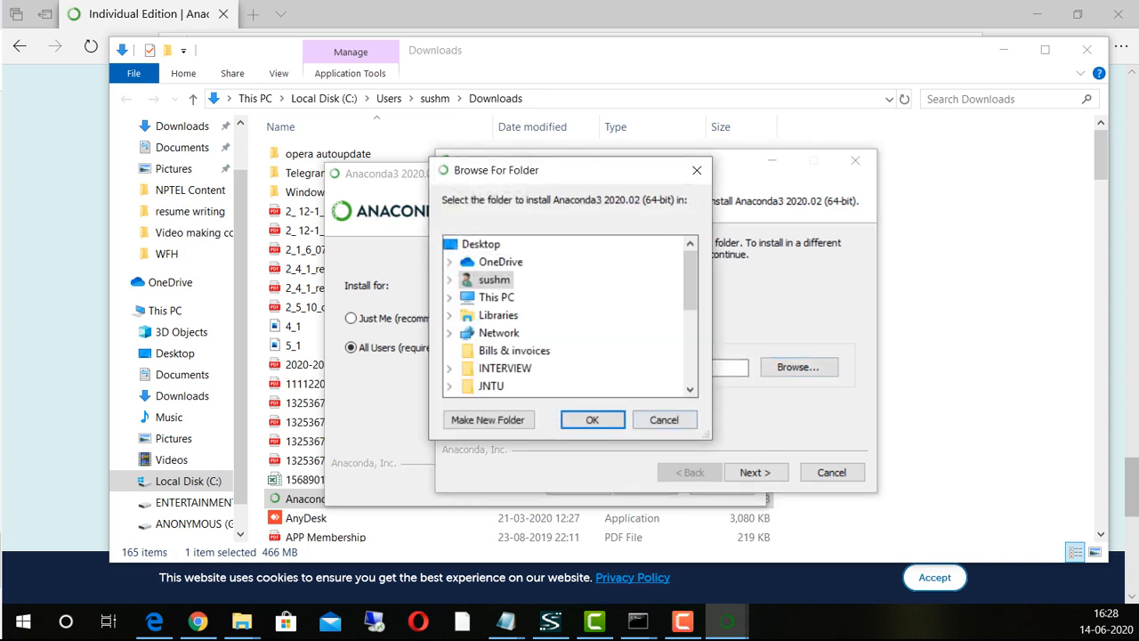
click(664, 419)
click(755, 472)
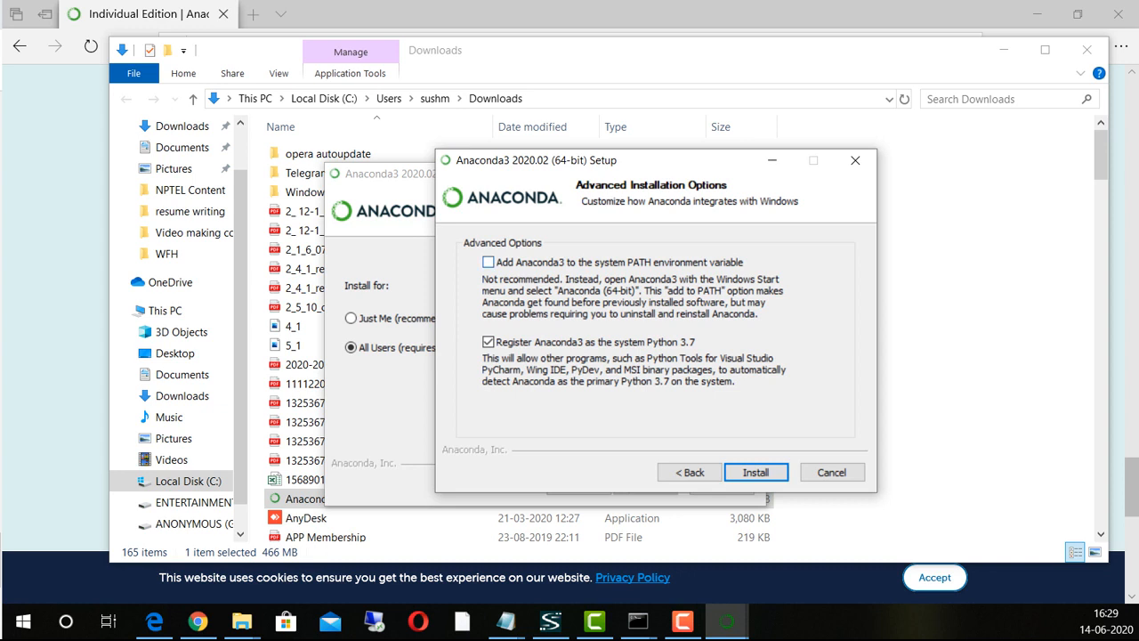
Step: Install with Anaconda3 added to the system PATH, and finish setup with the Anaconda Individual Edition Tutorial and Learn More About Anaconda options turned off
click(488, 262)
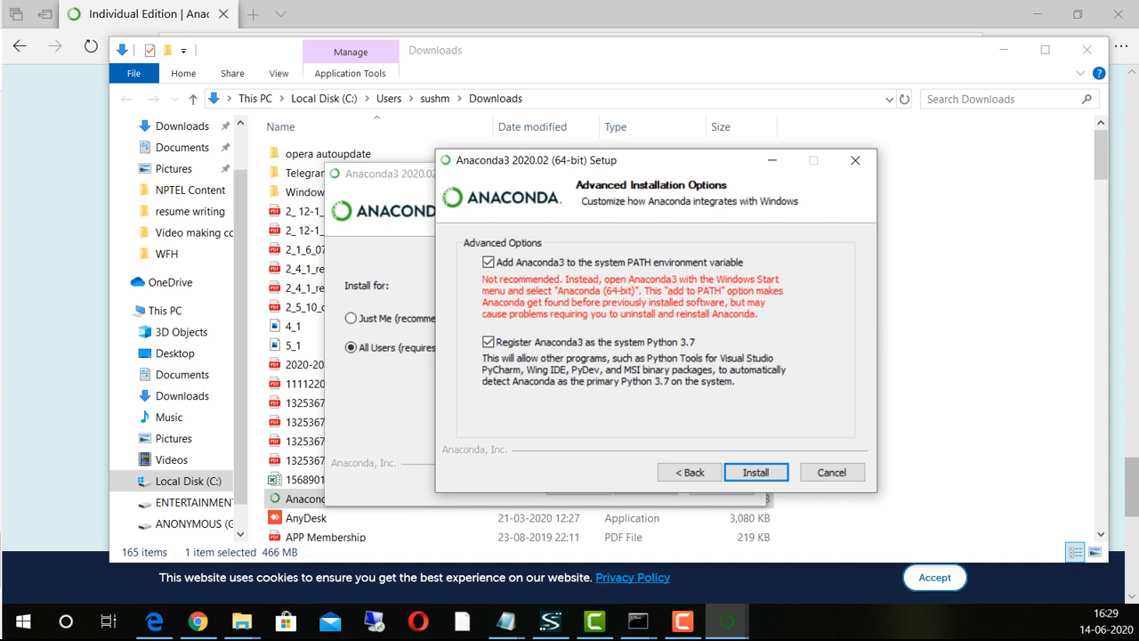
key(Return)
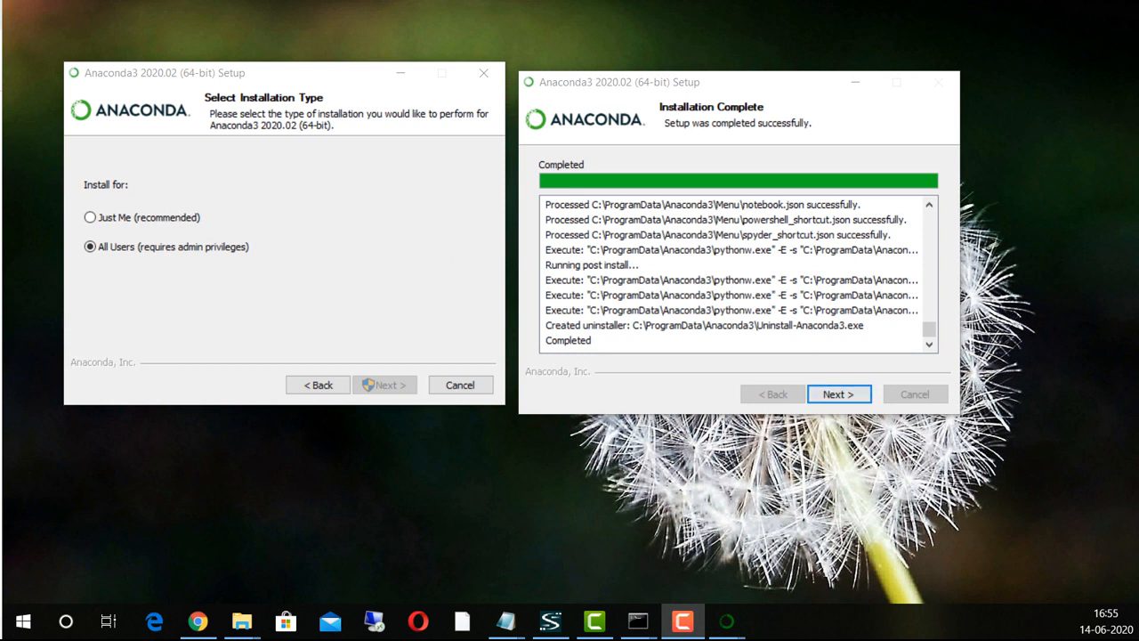
key(Return)
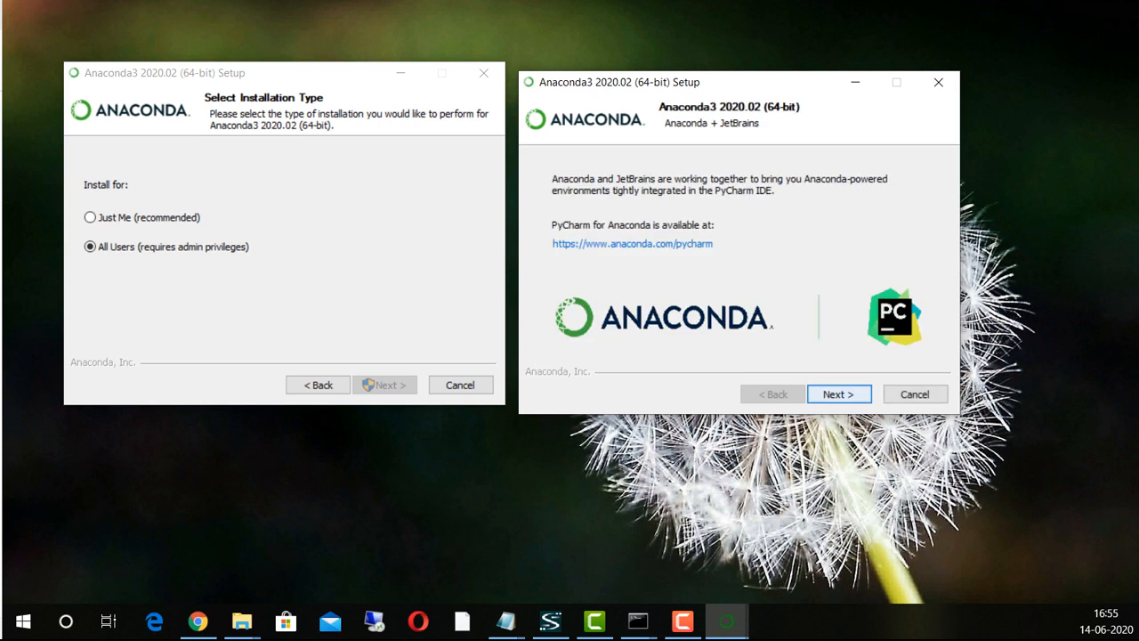
key(Return)
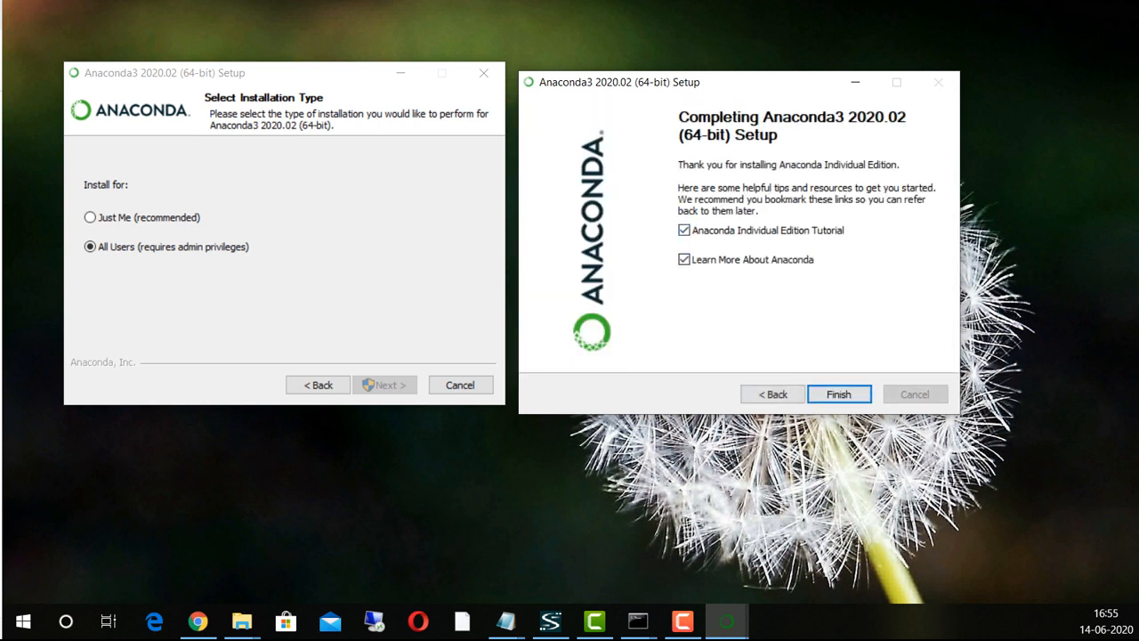
click(684, 230)
click(684, 259)
key(Return)
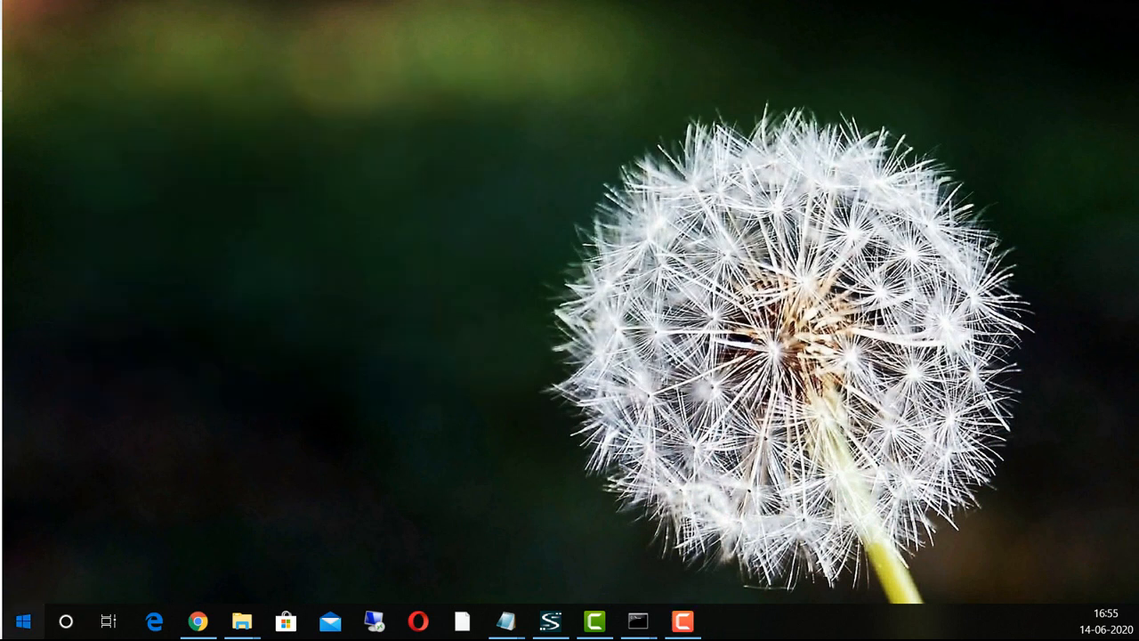
Step: Open a new Command Prompt window and check the installed Python version with "python --version"
key(super)
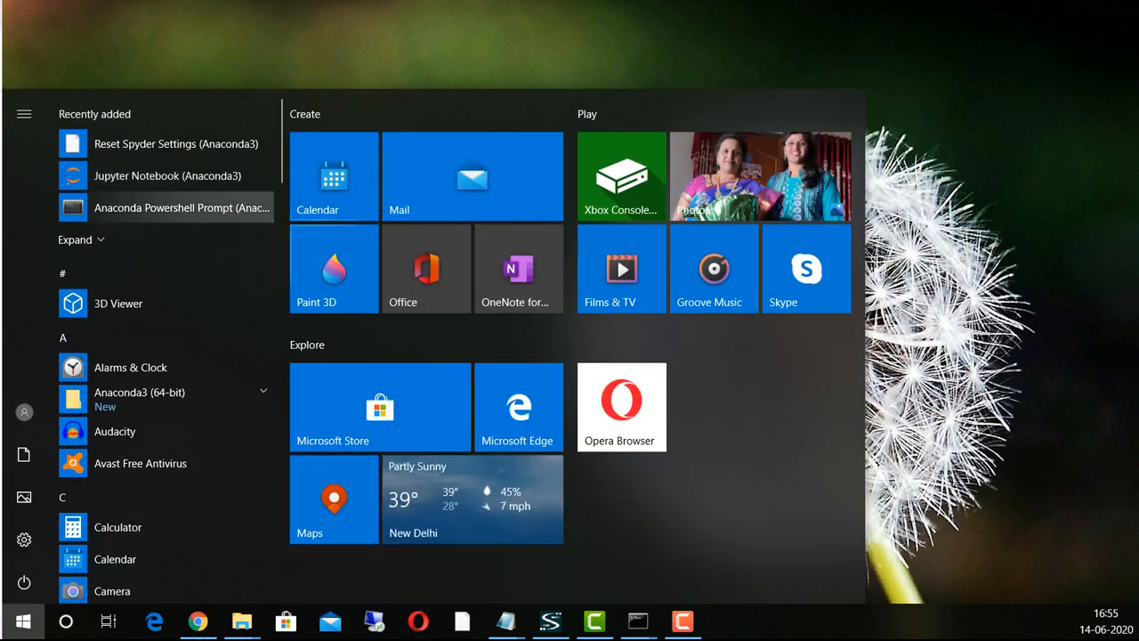
key(super)
key(super)
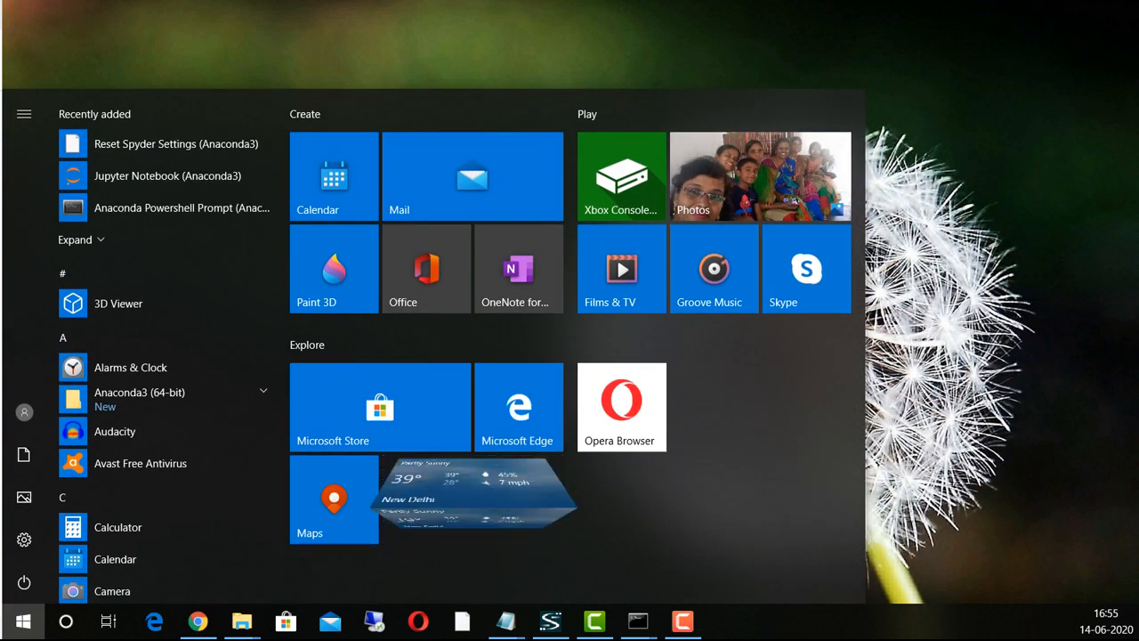
text(cmd)
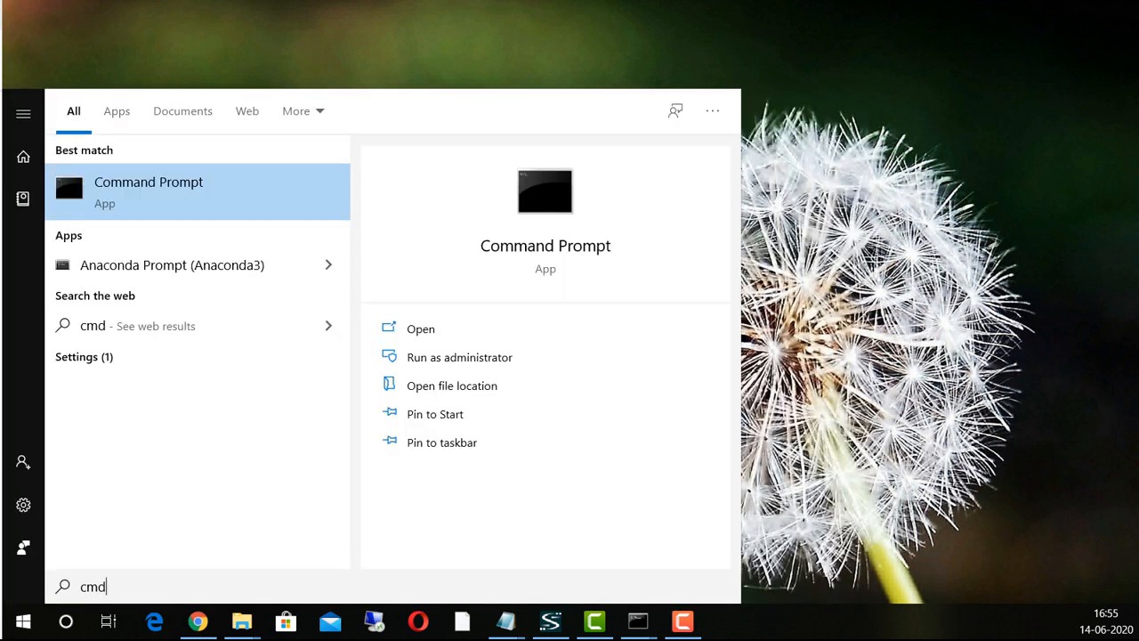
key(Return)
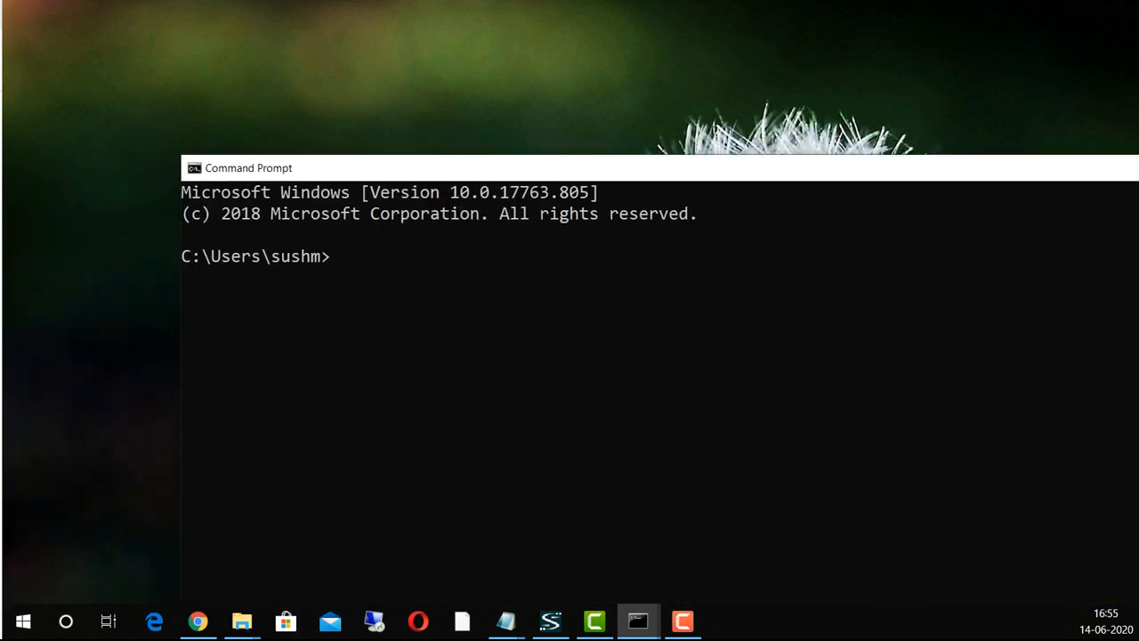
text(python)
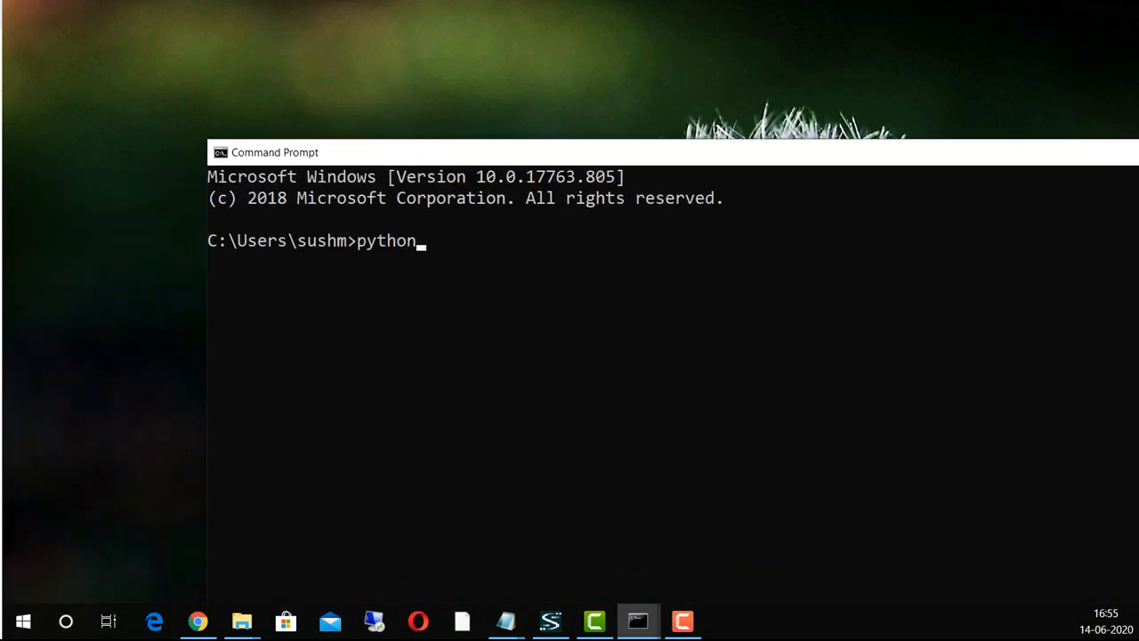
text( --version)
key(Return)
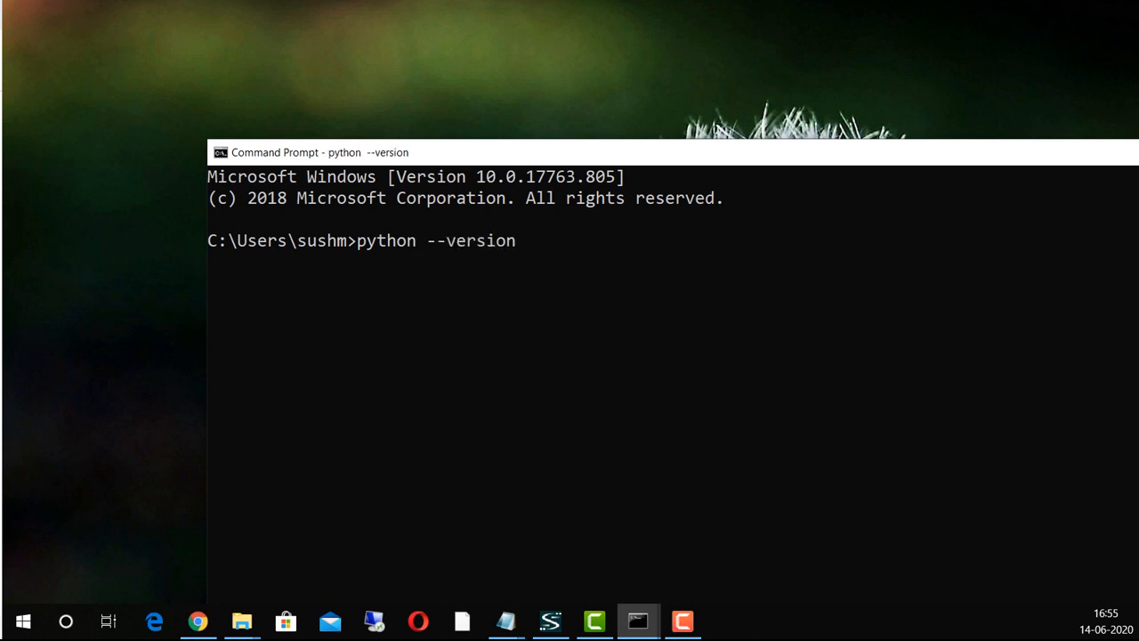
drag(356, 152, 298, 48)
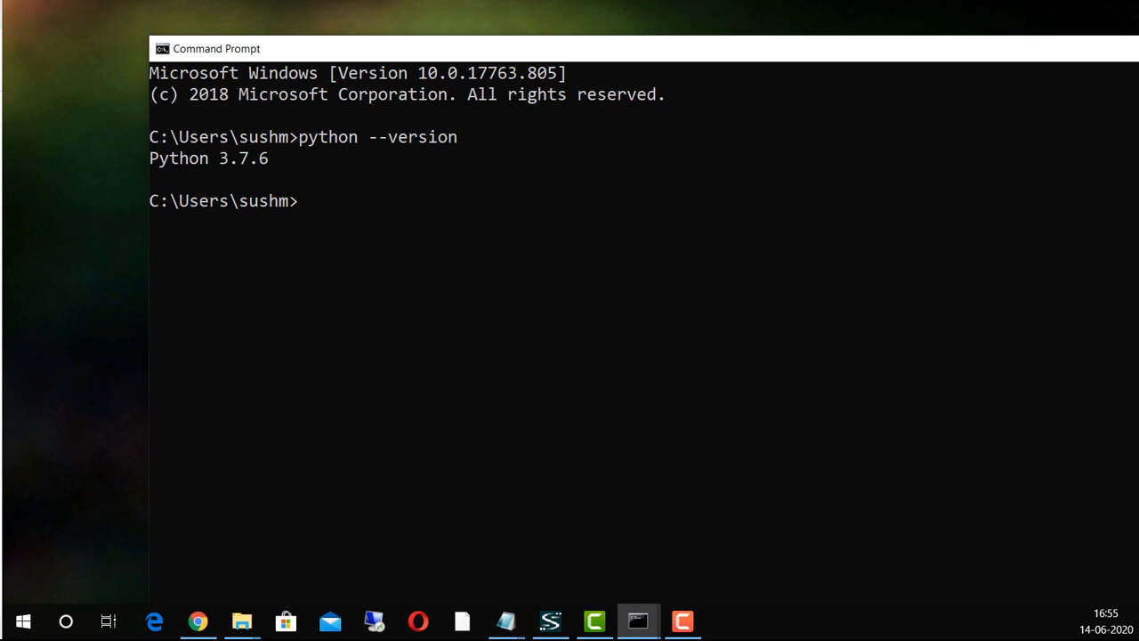
Step: Switch to the earlier Command Prompt window and clear its screen with "cls"
click(638, 620)
click(637, 547)
click(614, 411)
text(cls)
key(Return)
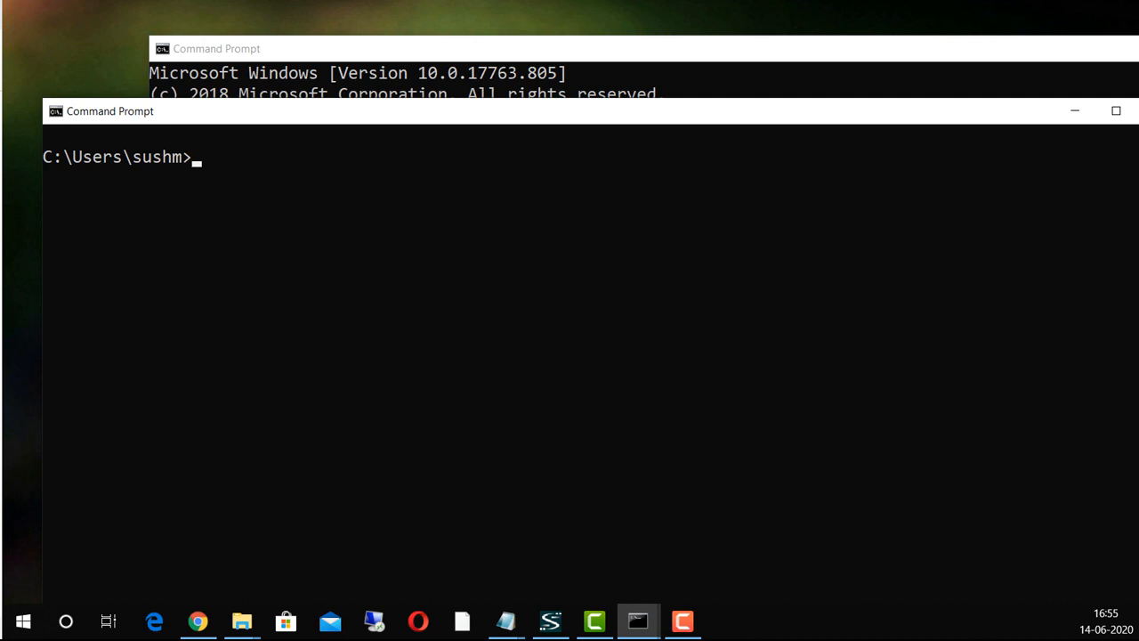
Step: Try to run "jupyter notebook" in the earlier Command Prompt window, and close that window
text(jupyter notebook)
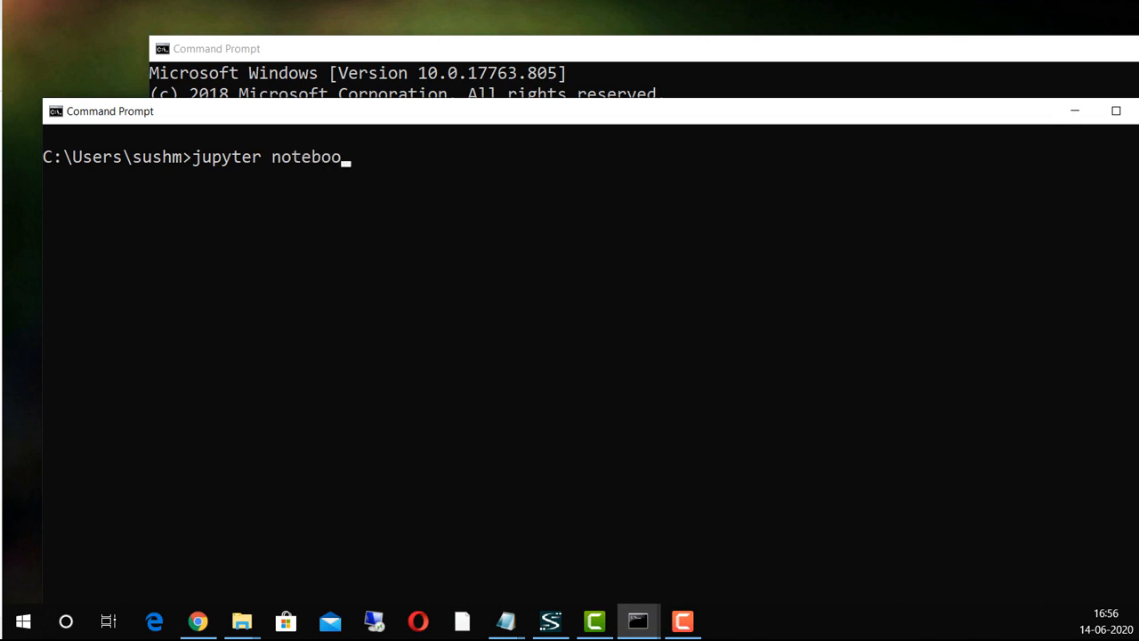
key(Return)
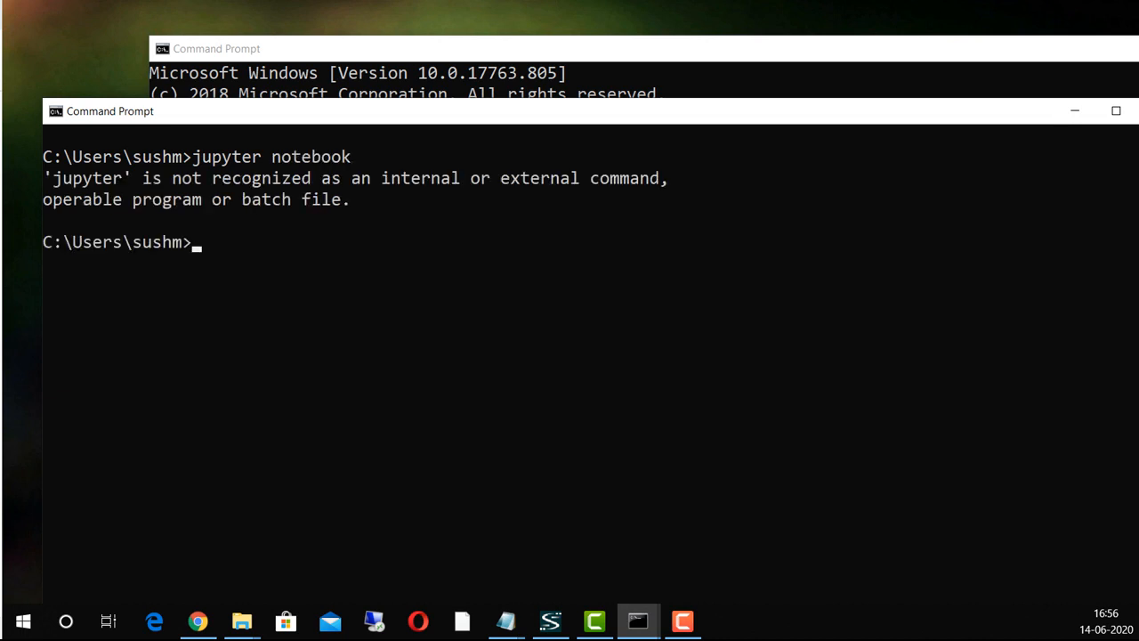
click(496, 306)
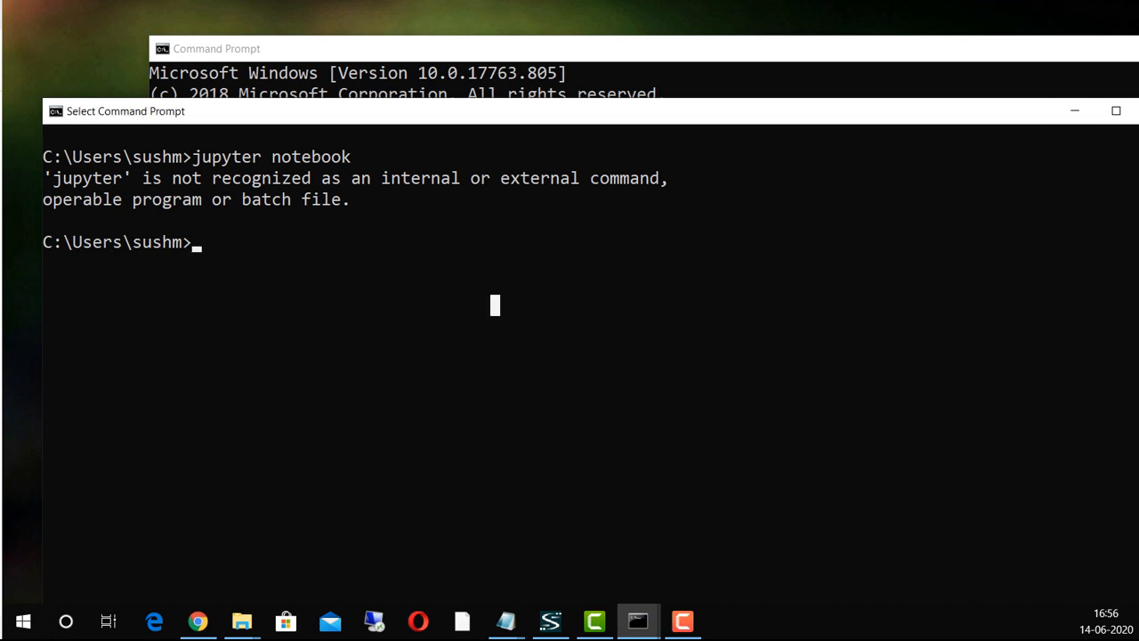
drag(1033, 111, 695, 147)
click(821, 147)
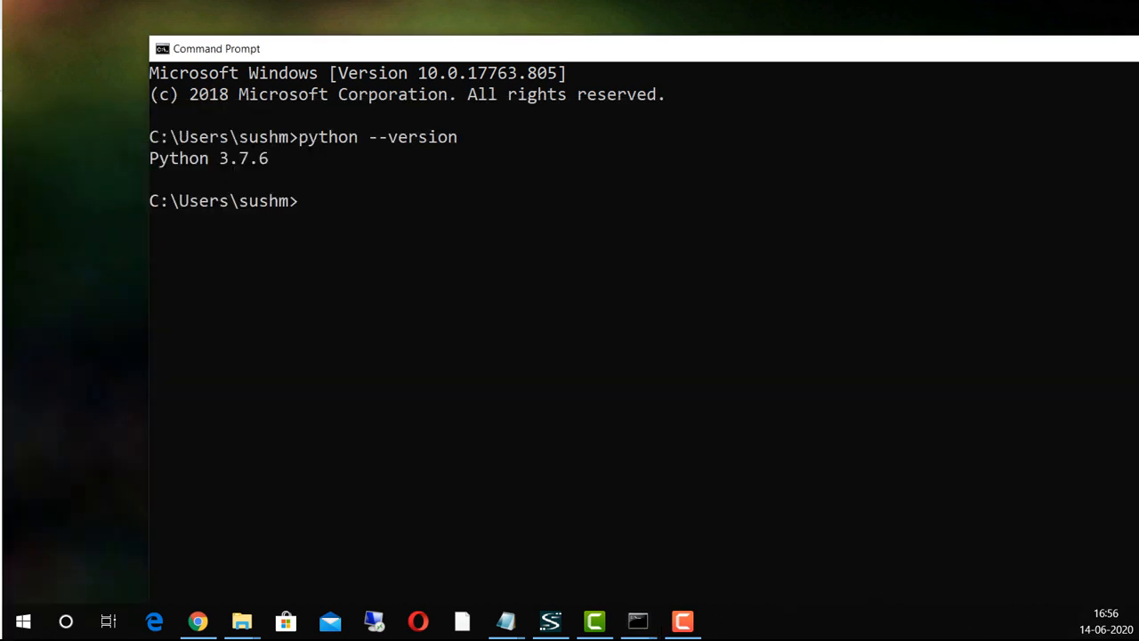
Step: Run "jupyter notebook" in the Command Prompt window where the Python version was checked
click(482, 264)
text(jupyter notebook)
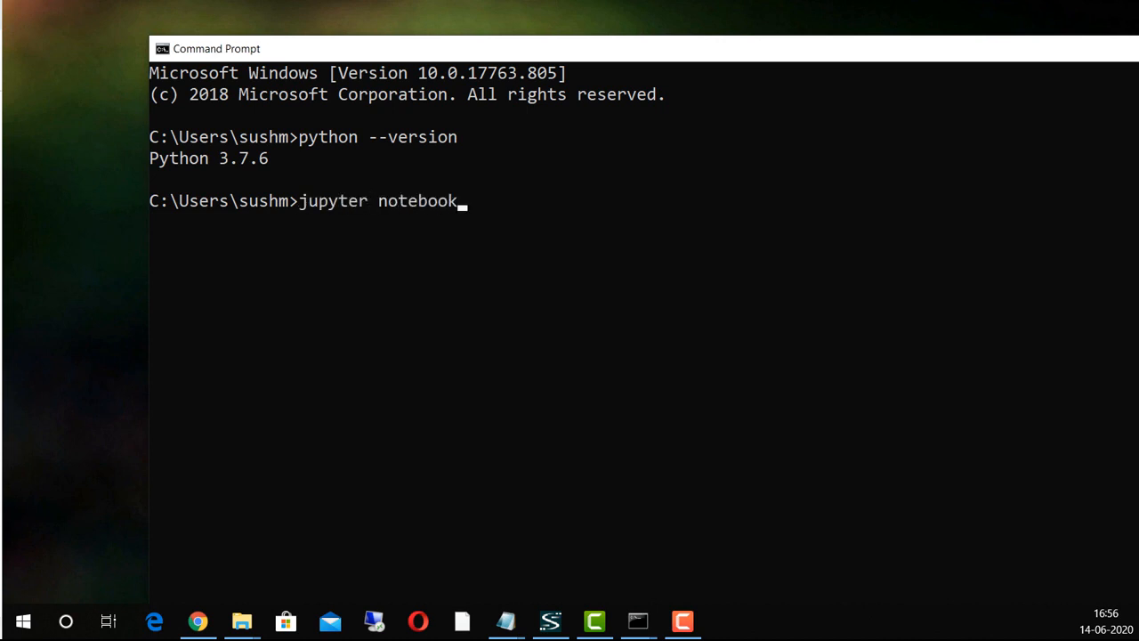
key(Return)
Step: Find the installed Anaconda apps by searching "anac" and launch Anaconda Navigator (Anaconda3)
click(24, 620)
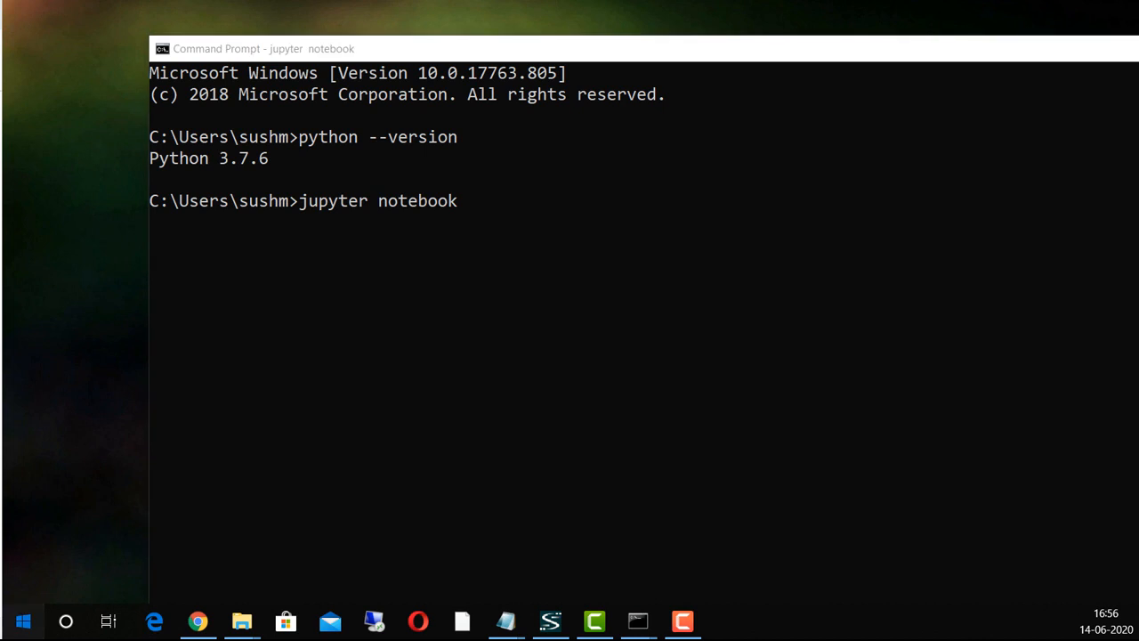
text(ana)
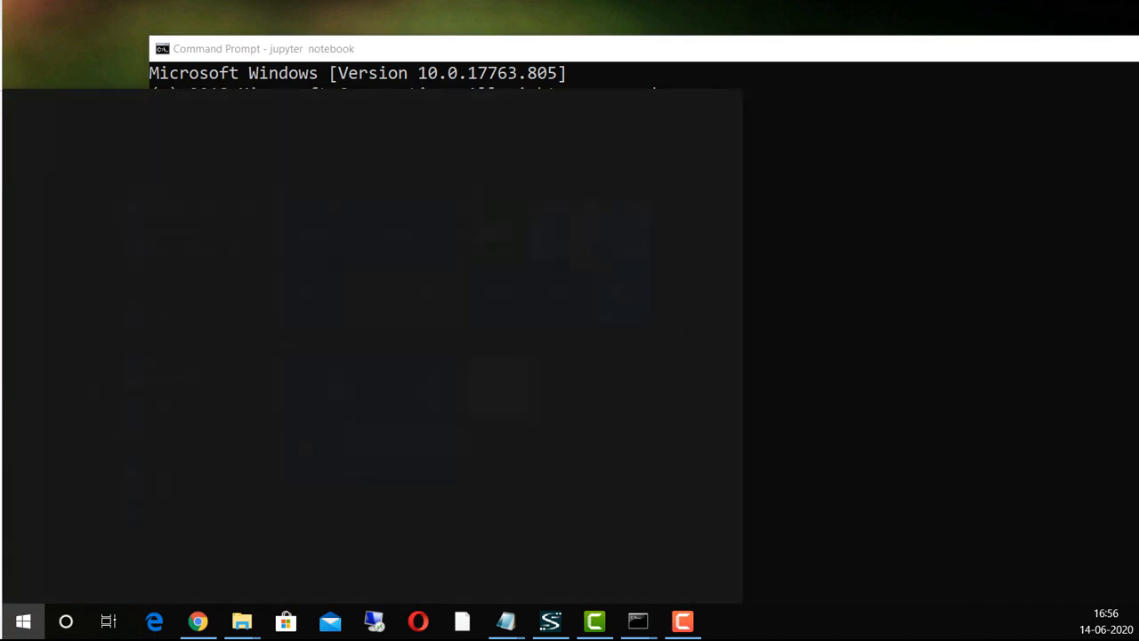
text(c)
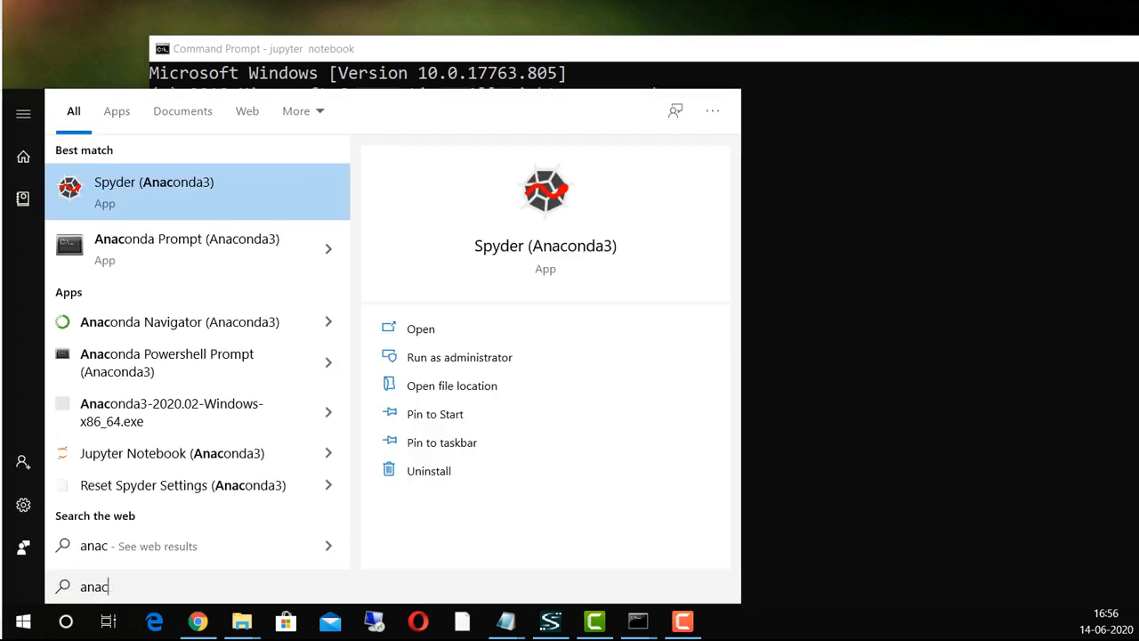
click(178, 321)
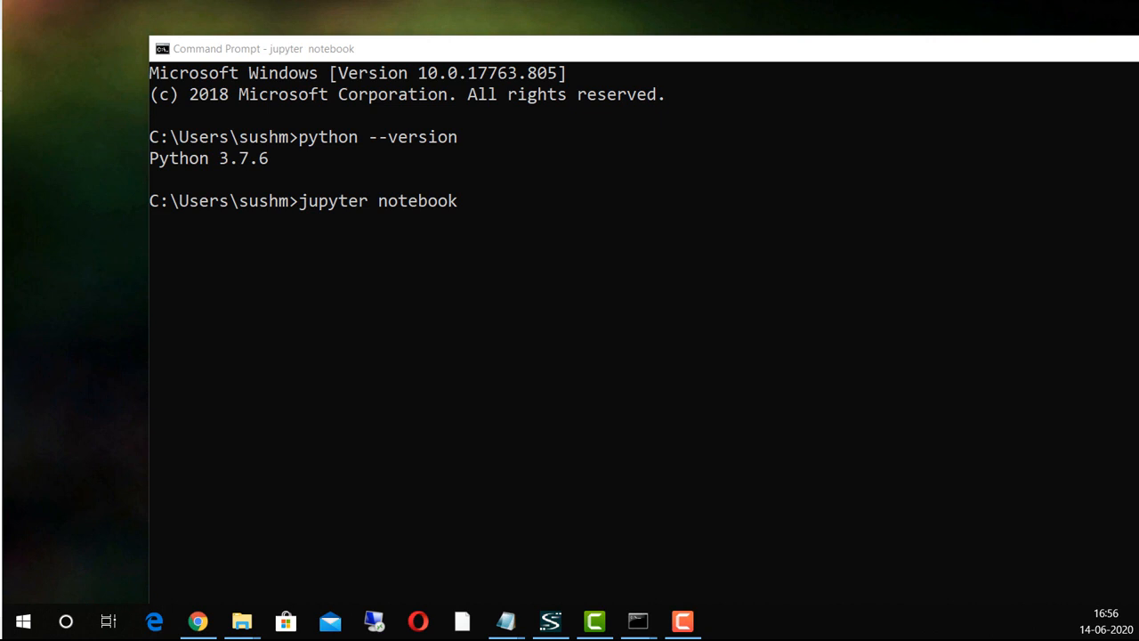
drag(569, 48, 570, 16)
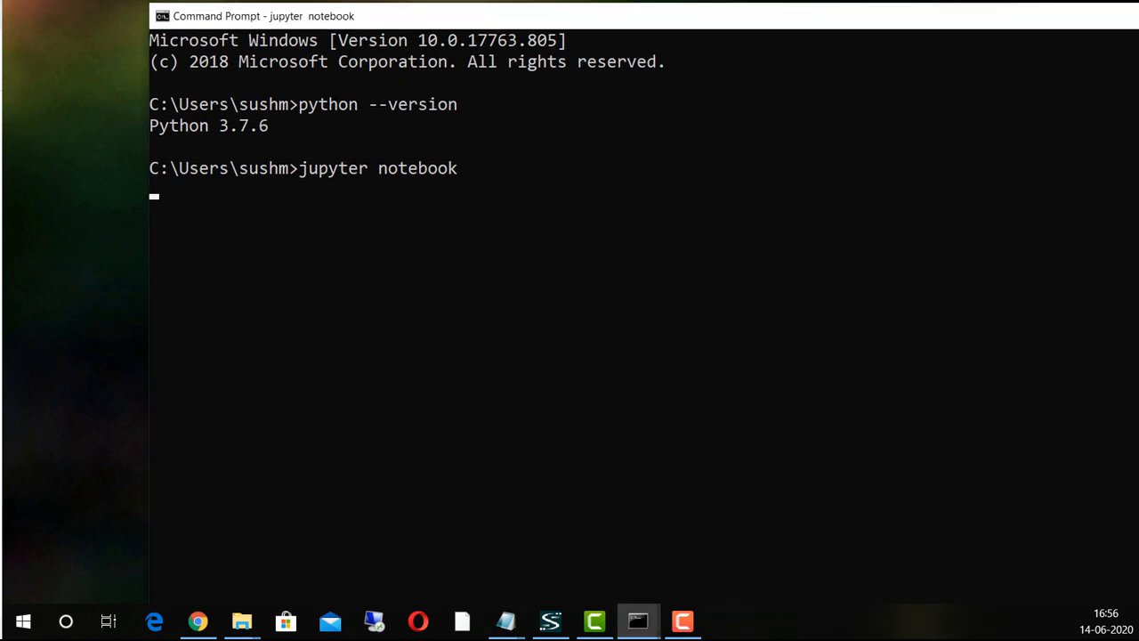
drag(474, 168, 299, 168)
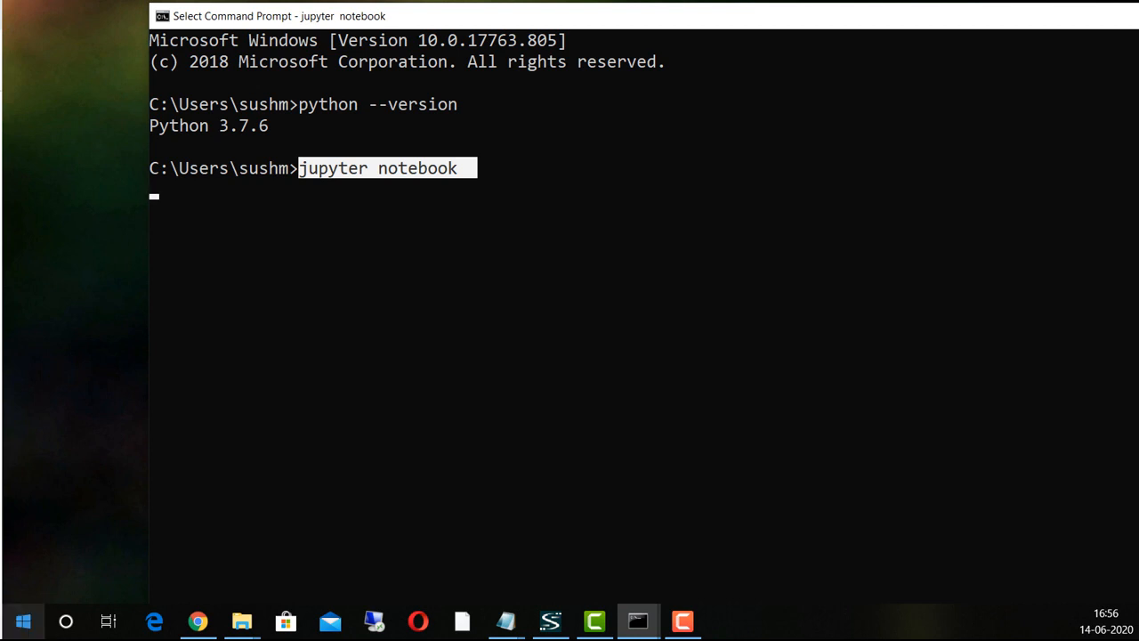
Step: Search the installed apps for Jupyter Notebook using "jupytter"
click(23, 621)
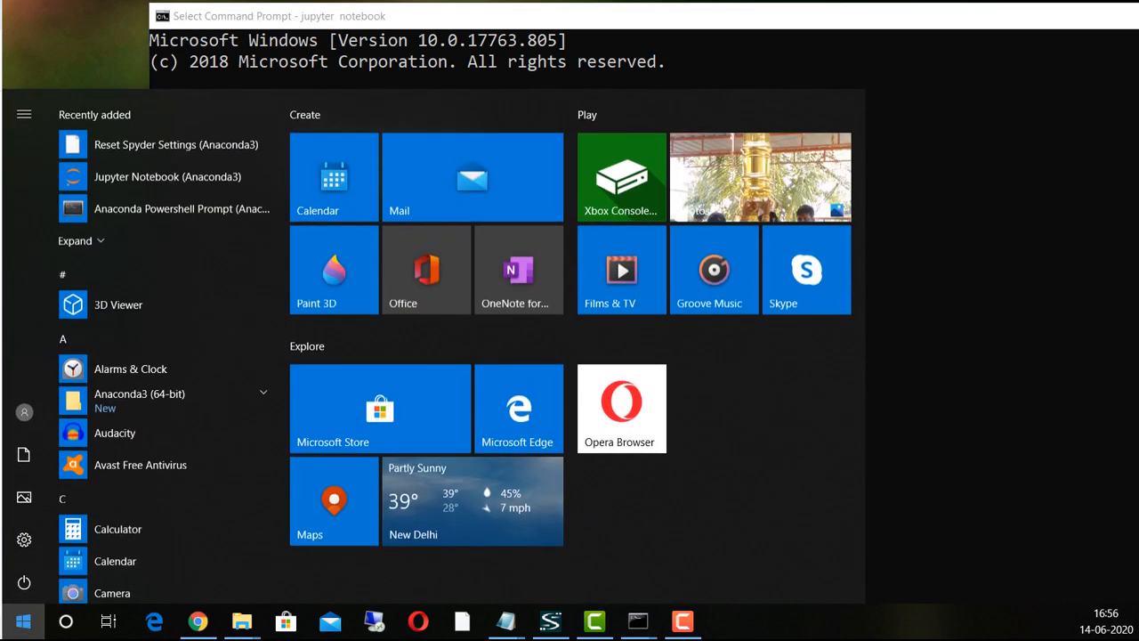
text(jupyt)
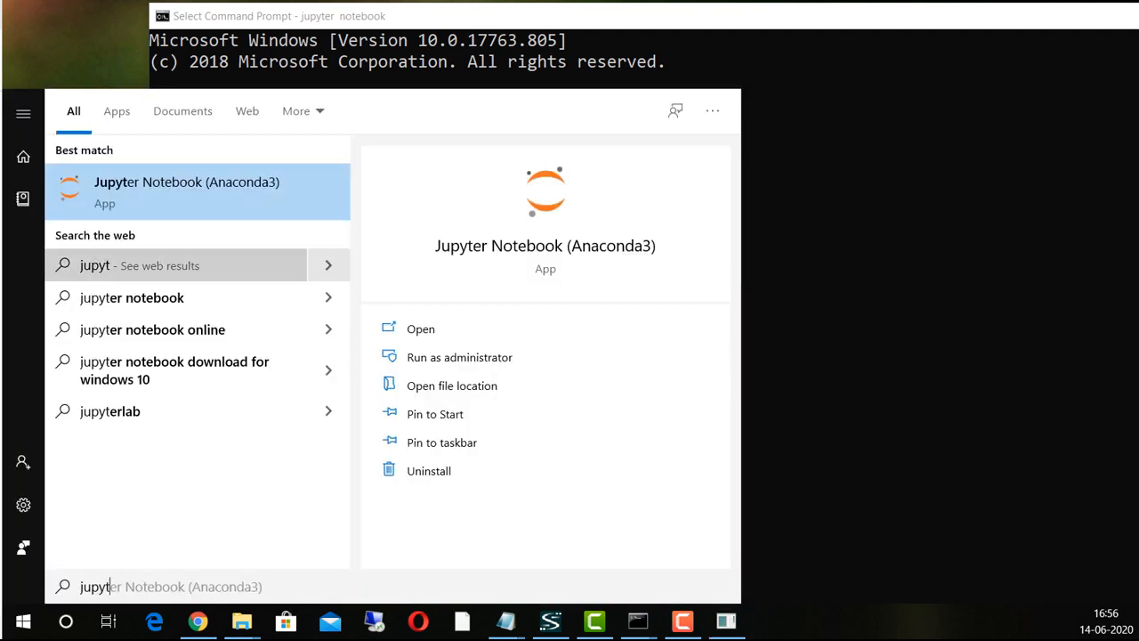
text(e)
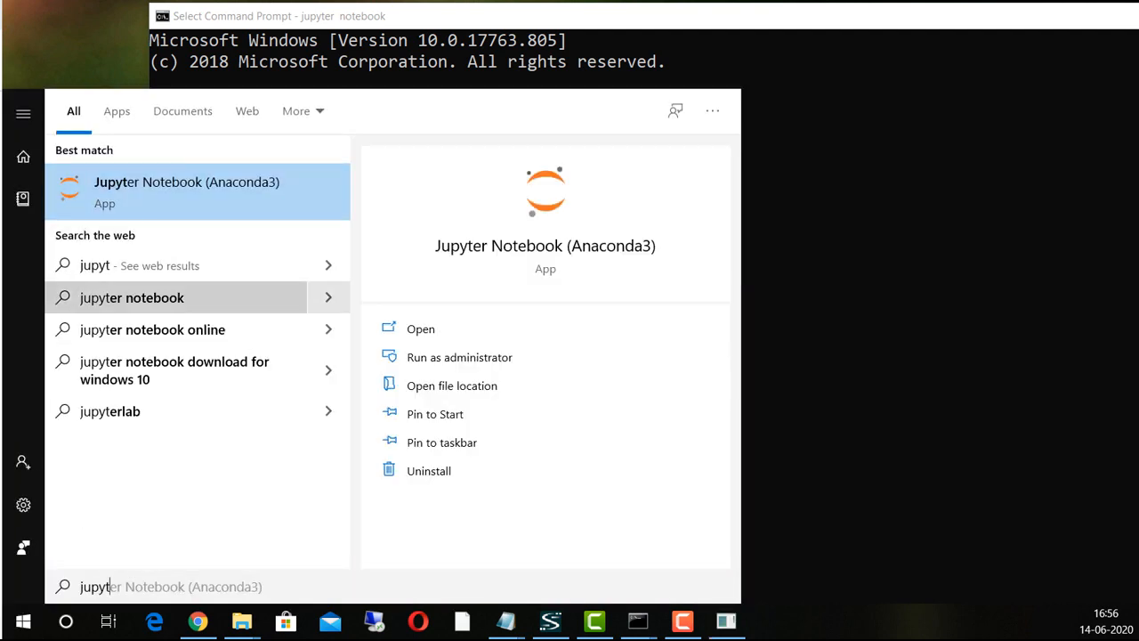
text(ter)
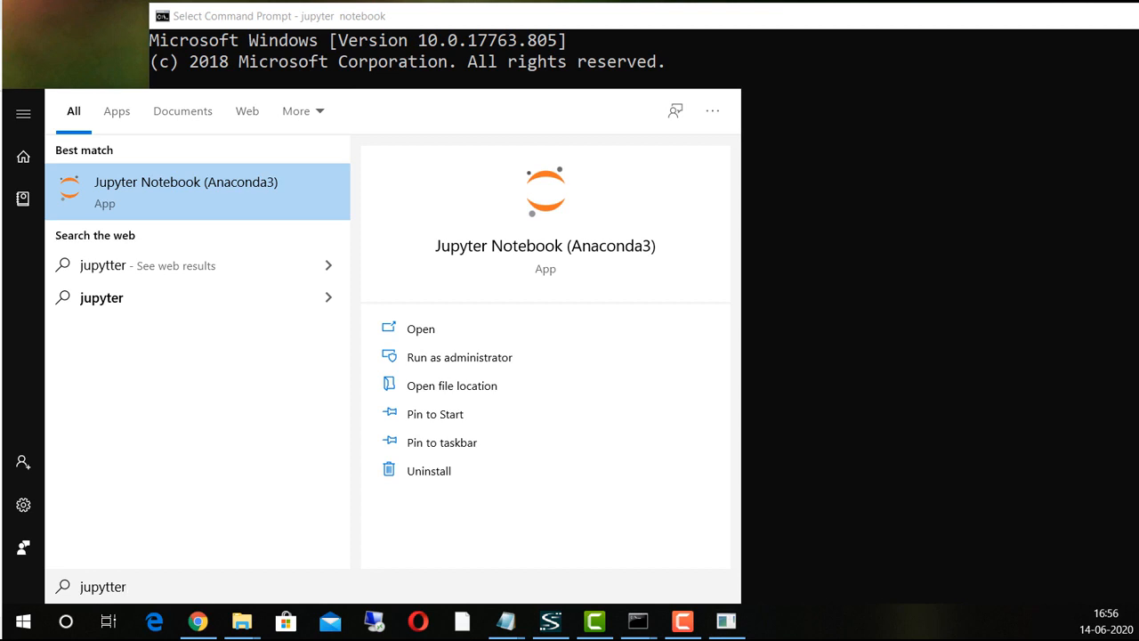
Step: Search the installed apps for "anacon" and return to the Command Prompt window
key(ctrl+a)
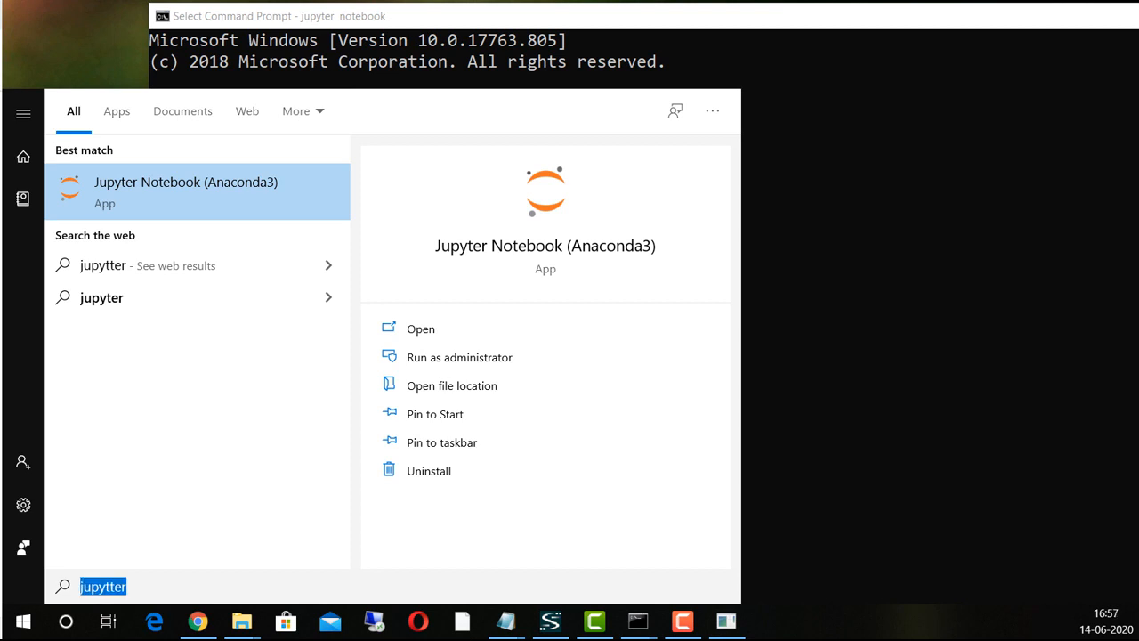
key(BackSpace)
text(anacon)
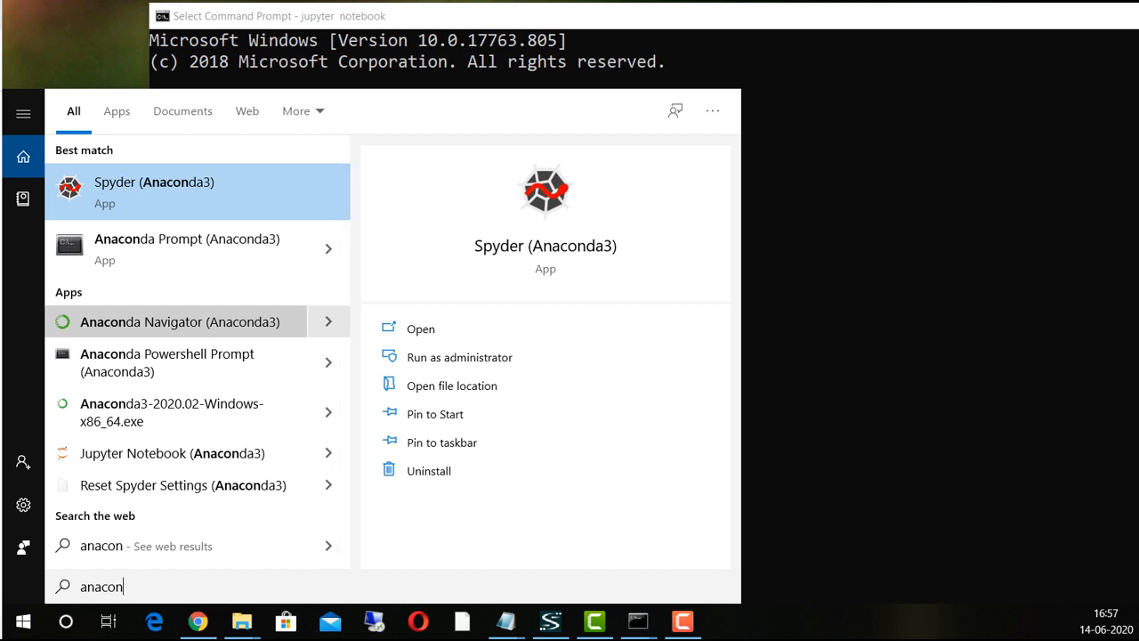
click(638, 620)
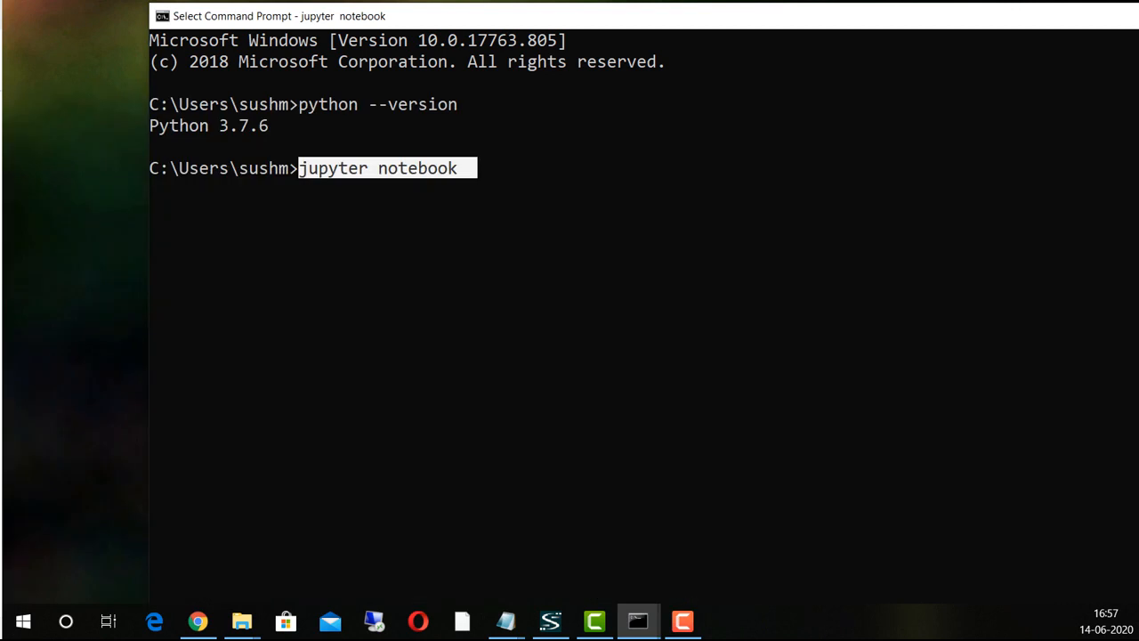
key(F10)
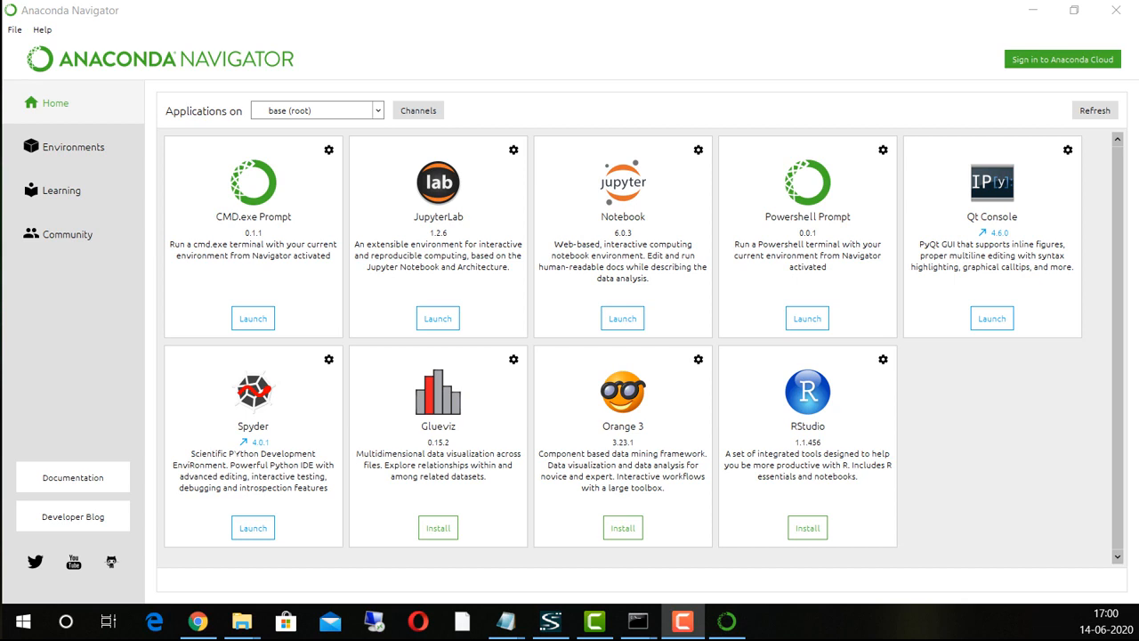
click(253, 318)
click(253, 528)
click(622, 318)
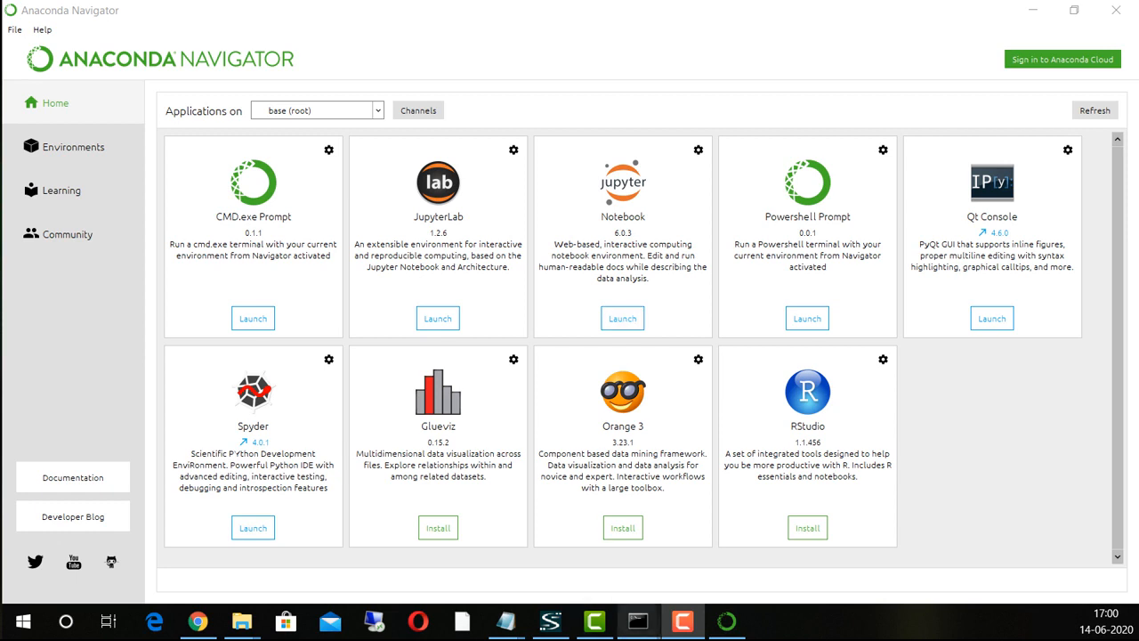
Step: Highlight the "jupyter notebook" command in its Command Prompt window, and return to Anaconda Navigator
mouse_move(637, 621)
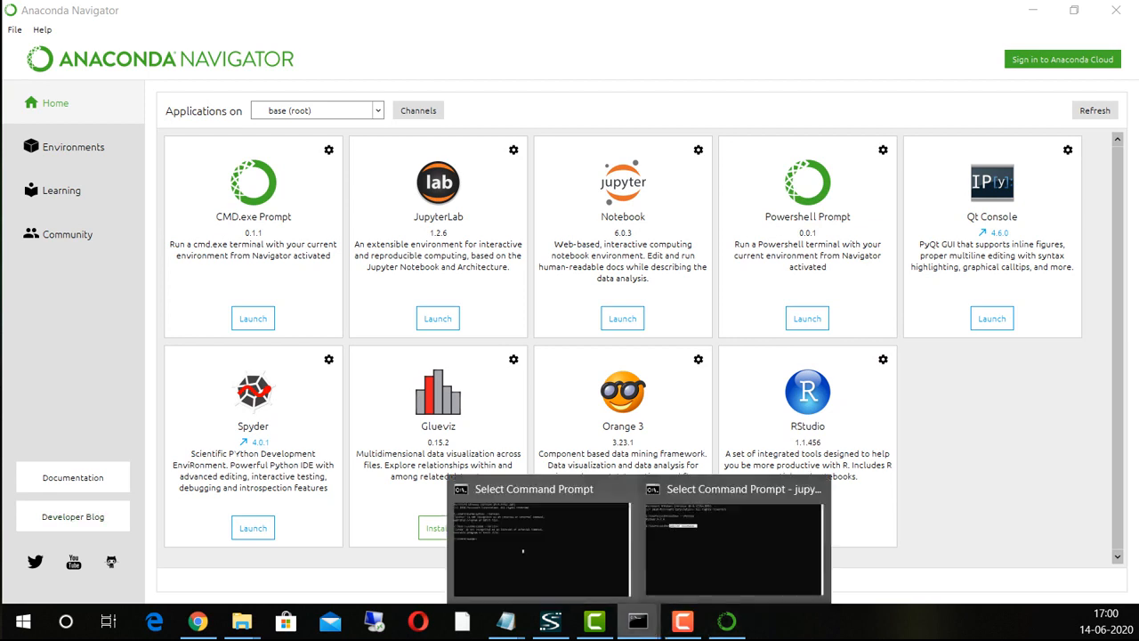
click(735, 539)
click(481, 189)
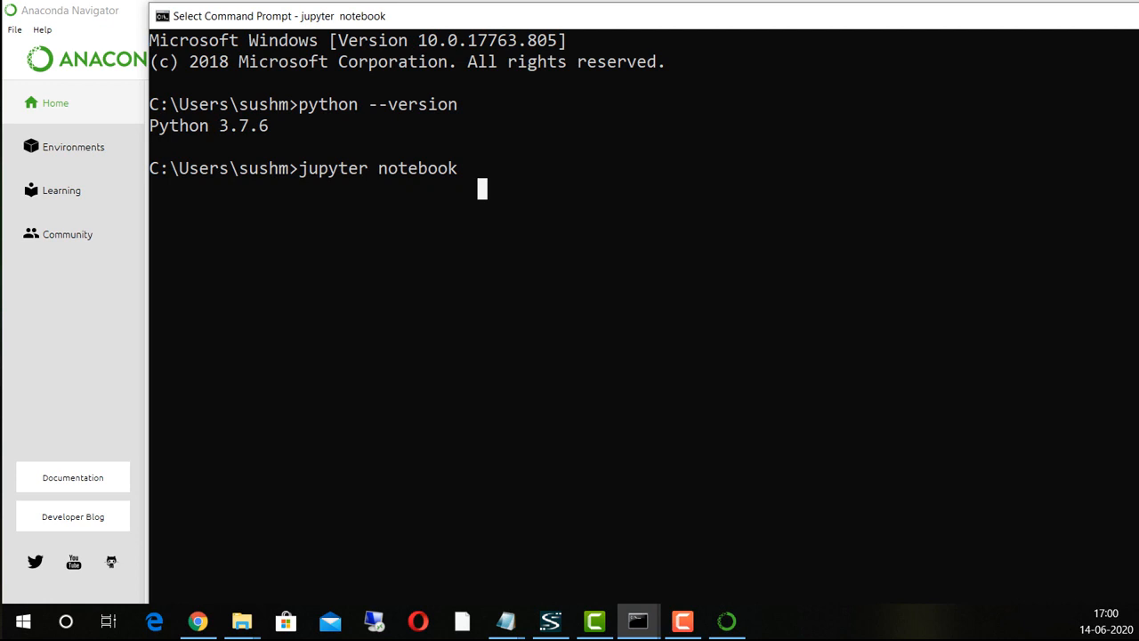
click(492, 167)
drag(463, 167, 279, 167)
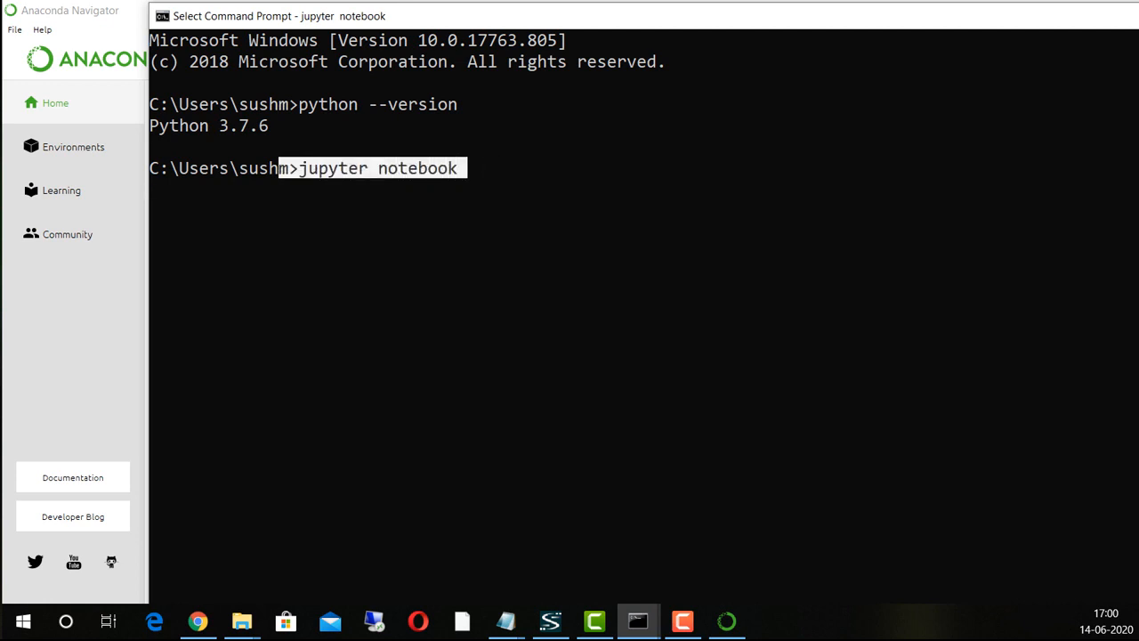
drag(534, 16, 330, 91)
click(970, 92)
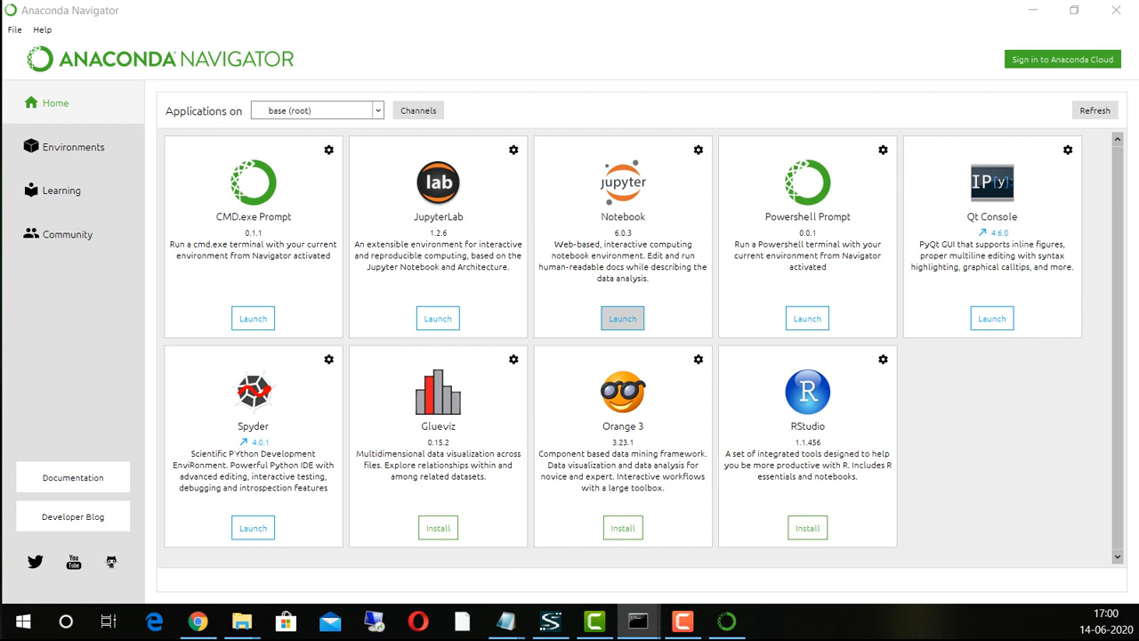
Step: Launch Jupyter Notebook from Anaconda Navigator and open the Documents folder in its file list
click(622, 317)
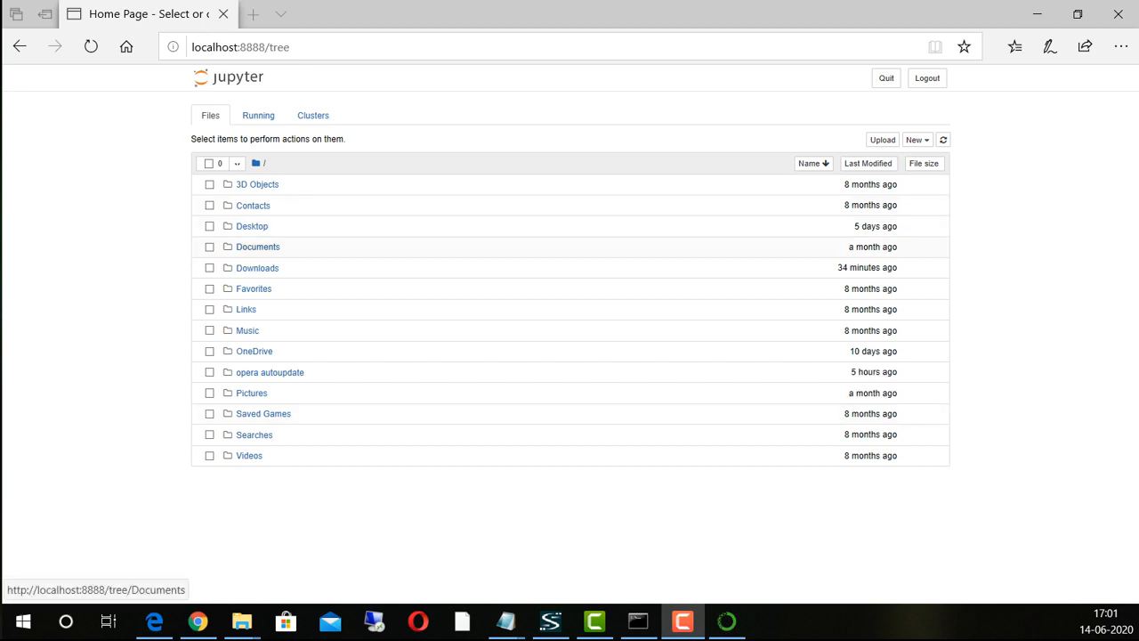
click(258, 247)
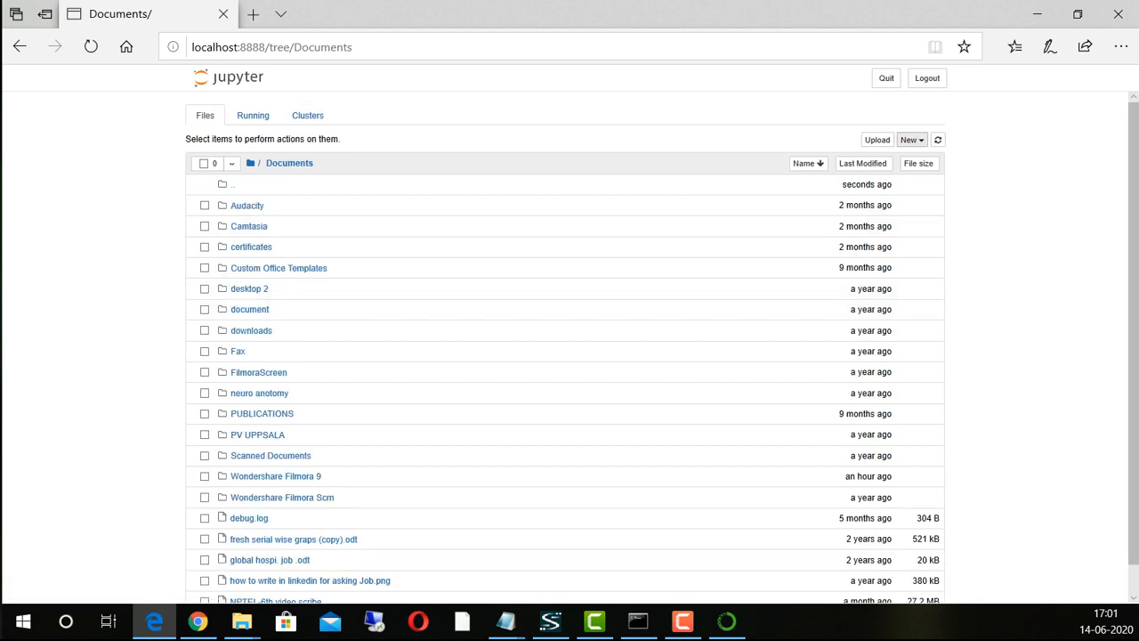
Step: Create a new folder inside Documents and open it
click(912, 140)
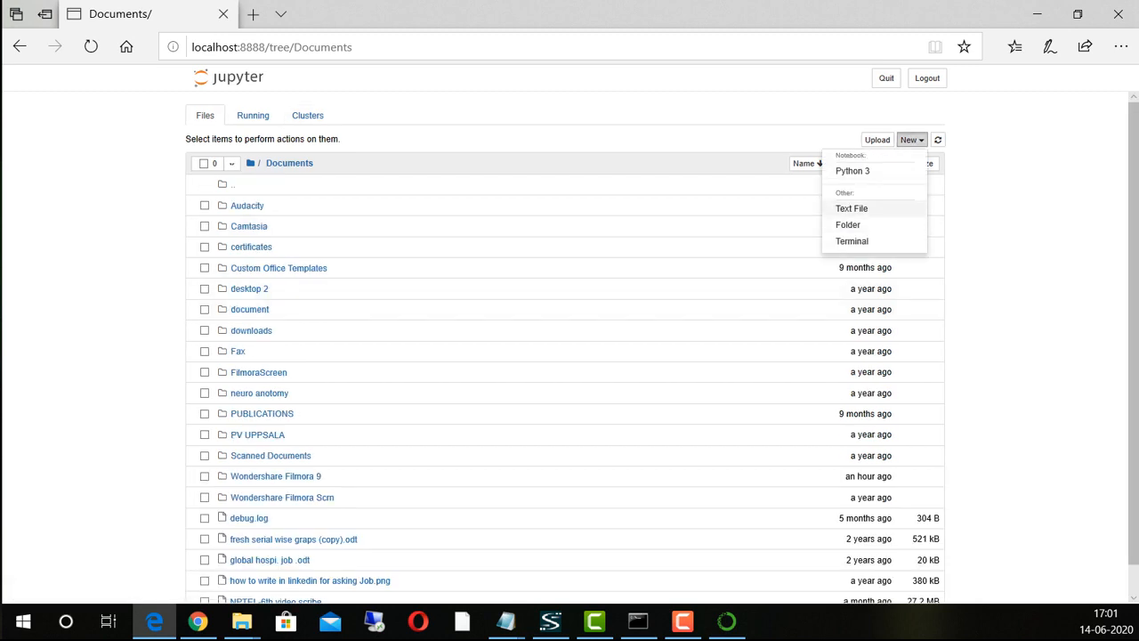
click(848, 224)
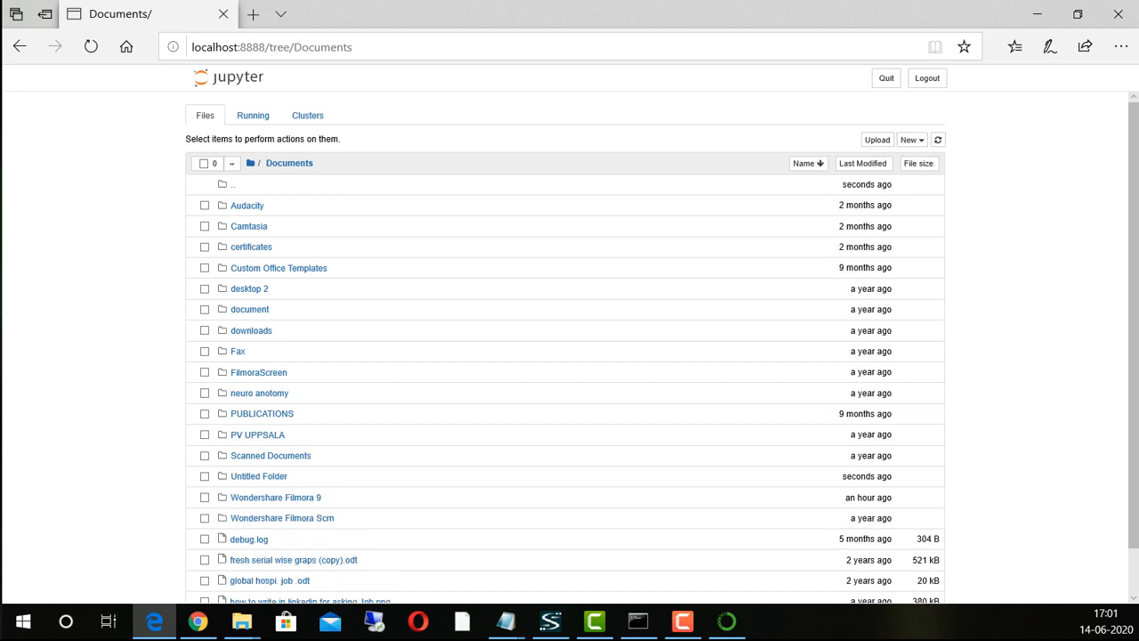
scroll(565, 356, down, 2)
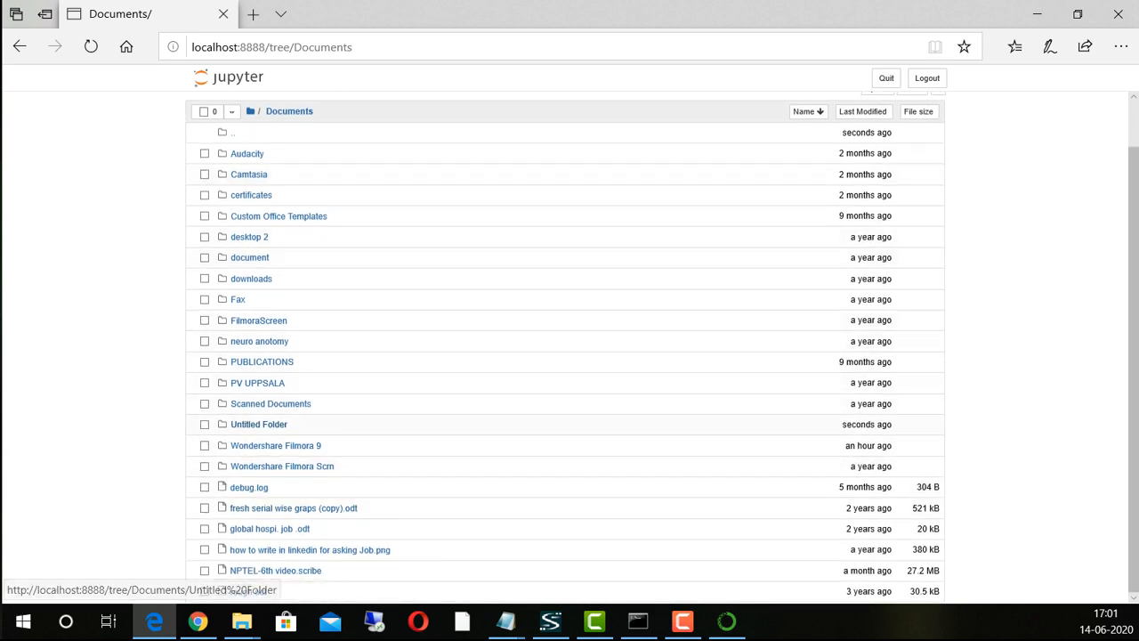
click(204, 424)
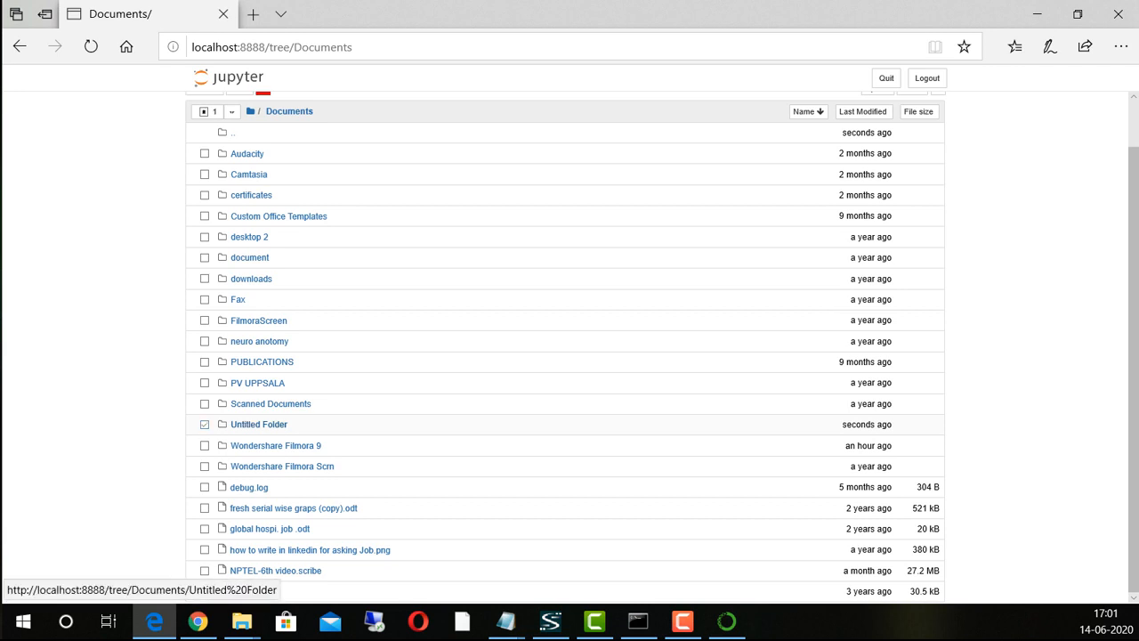
right_click(244, 423)
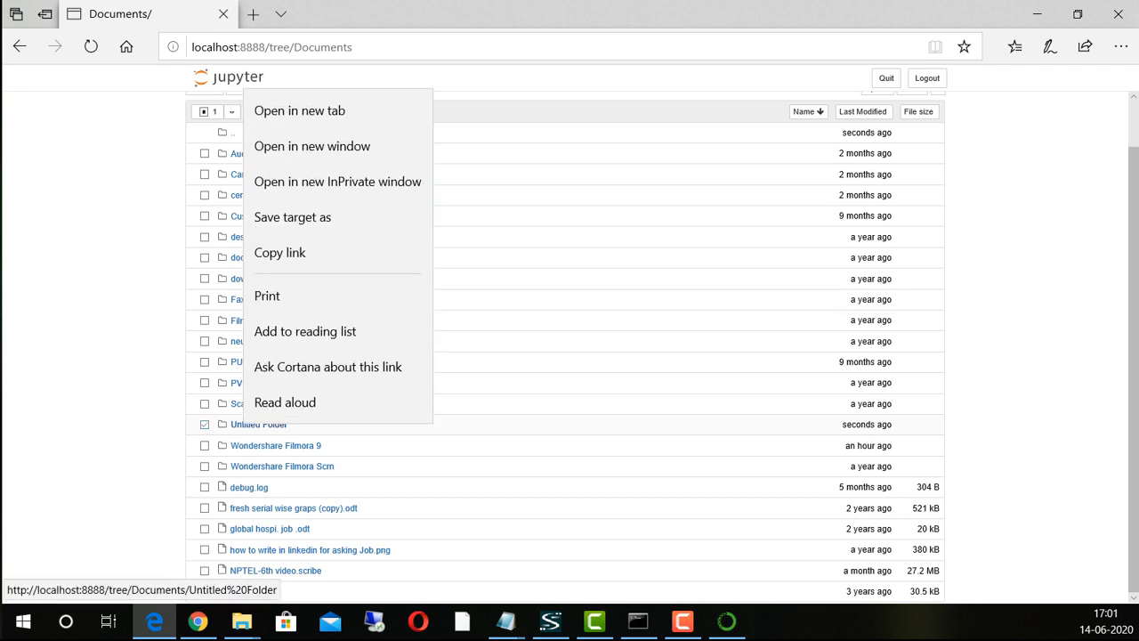
click(244, 424)
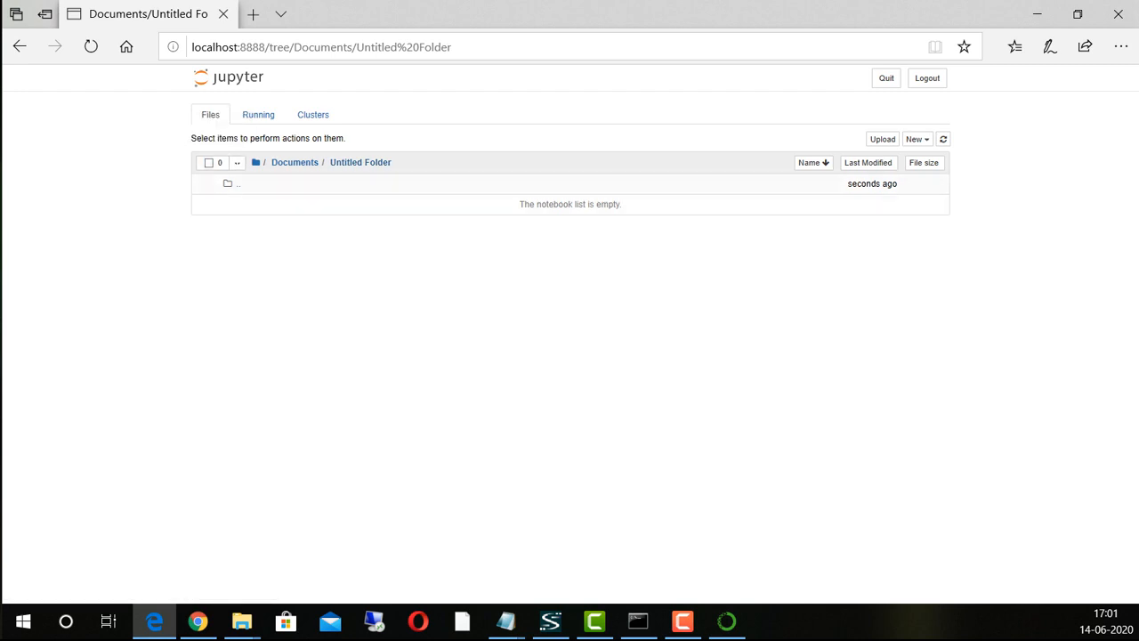
Step: Go back to Documents and permanently delete the folder "Untitled Folder"
click(289, 162)
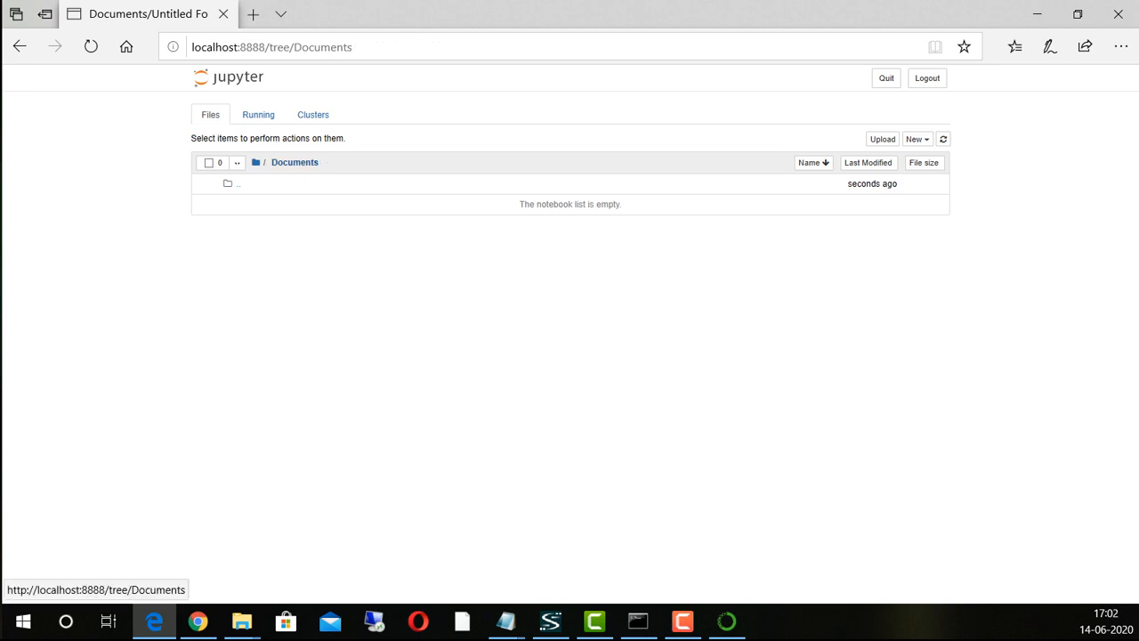
click(204, 475)
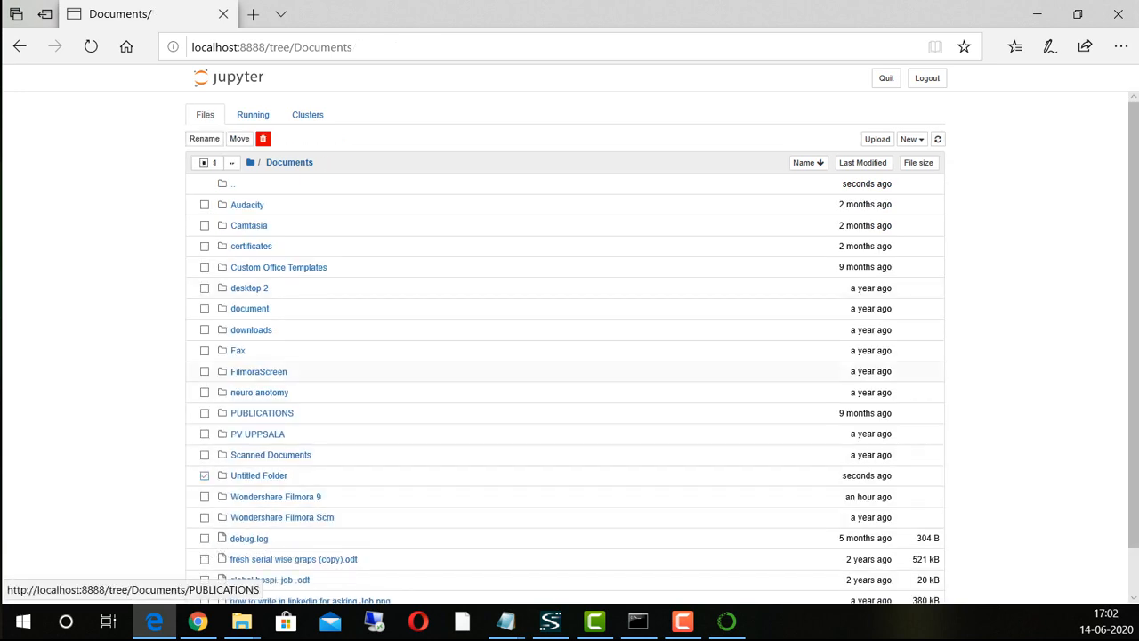
click(262, 139)
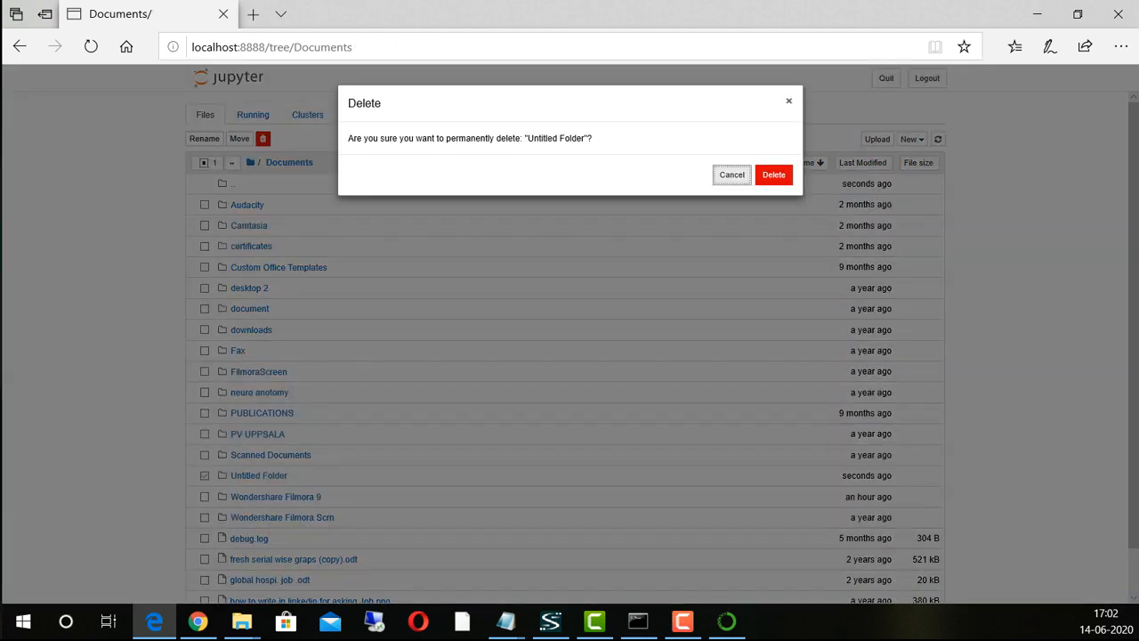
click(773, 175)
Step: Create another new folder inside Documents under its default name and open it
click(911, 139)
click(848, 225)
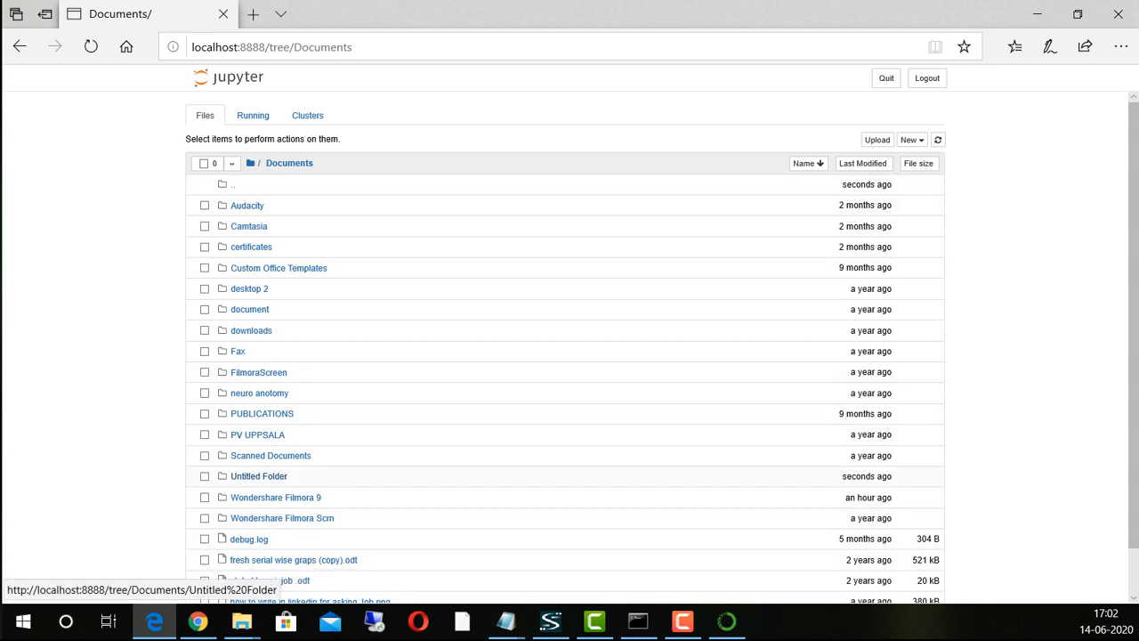
click(258, 476)
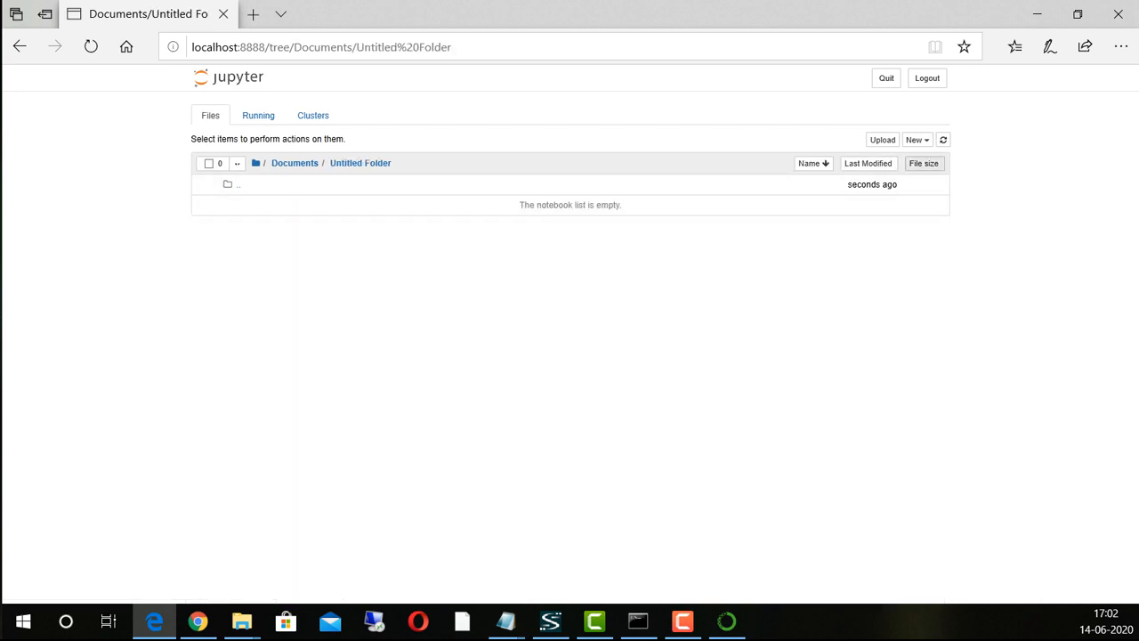
Step: Create a new Python 3 notebook inside the empty Untitled Folder
click(917, 140)
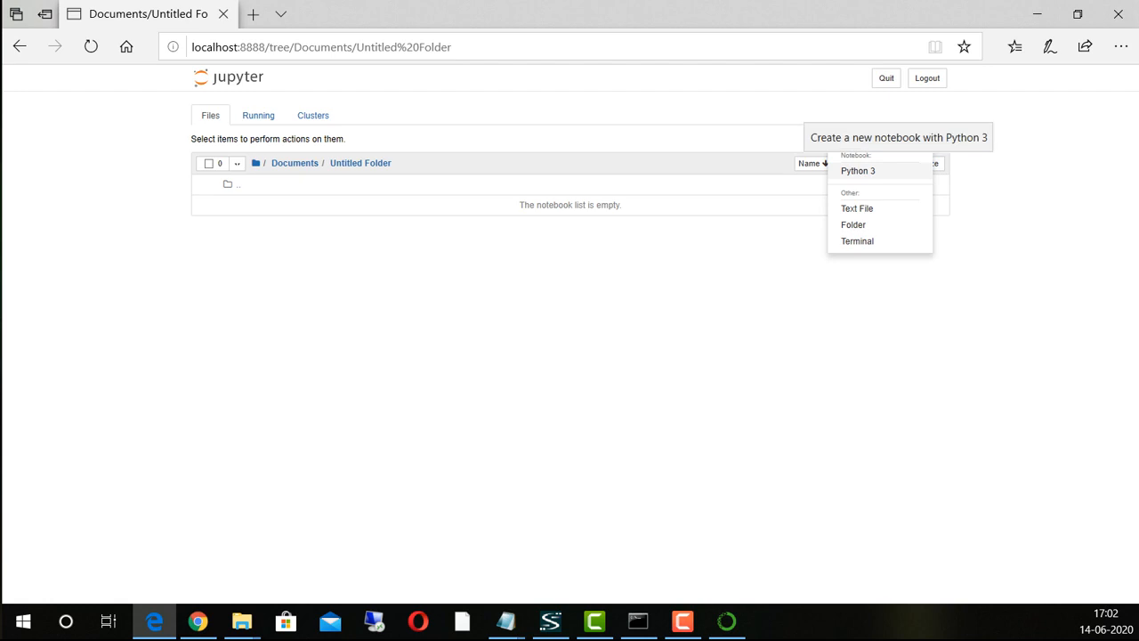
key(Escape)
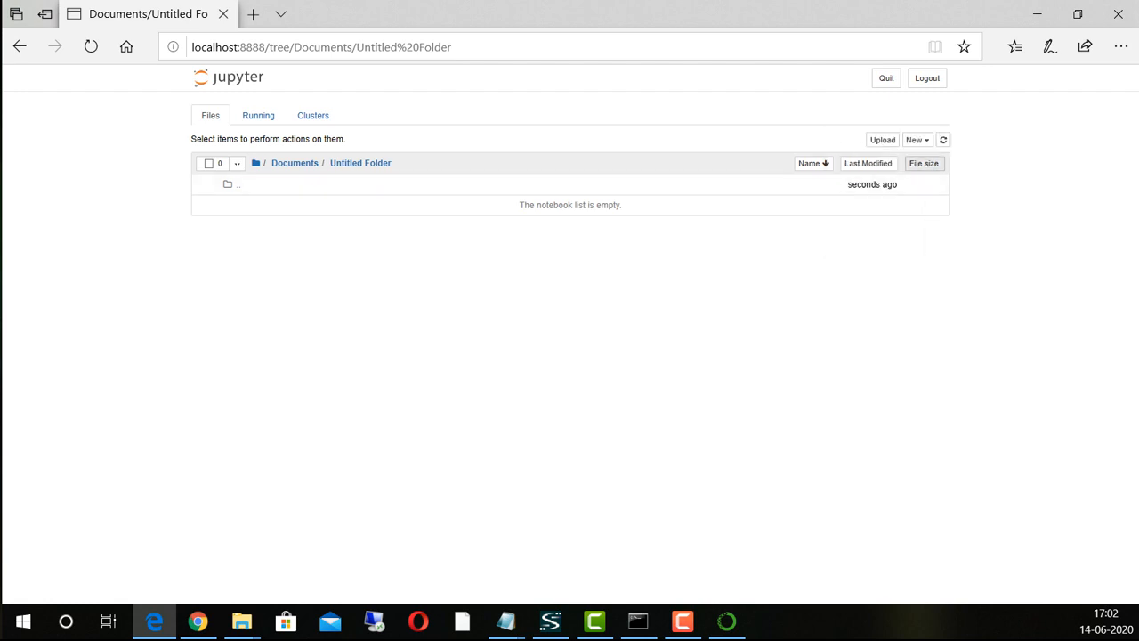
key(ctrl+0)
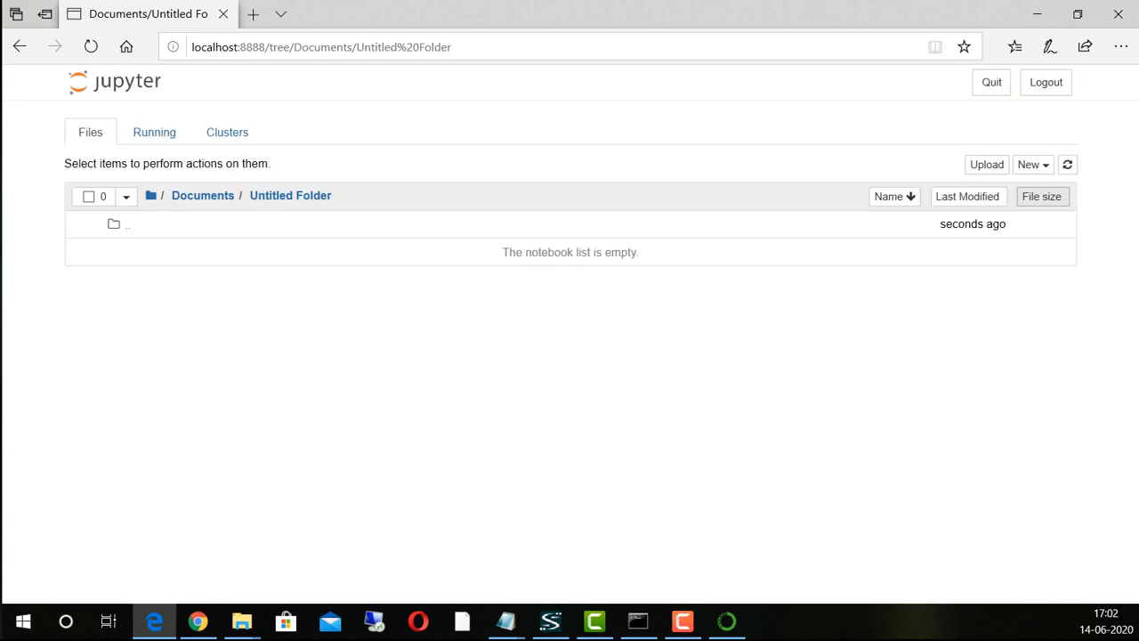
click(1032, 165)
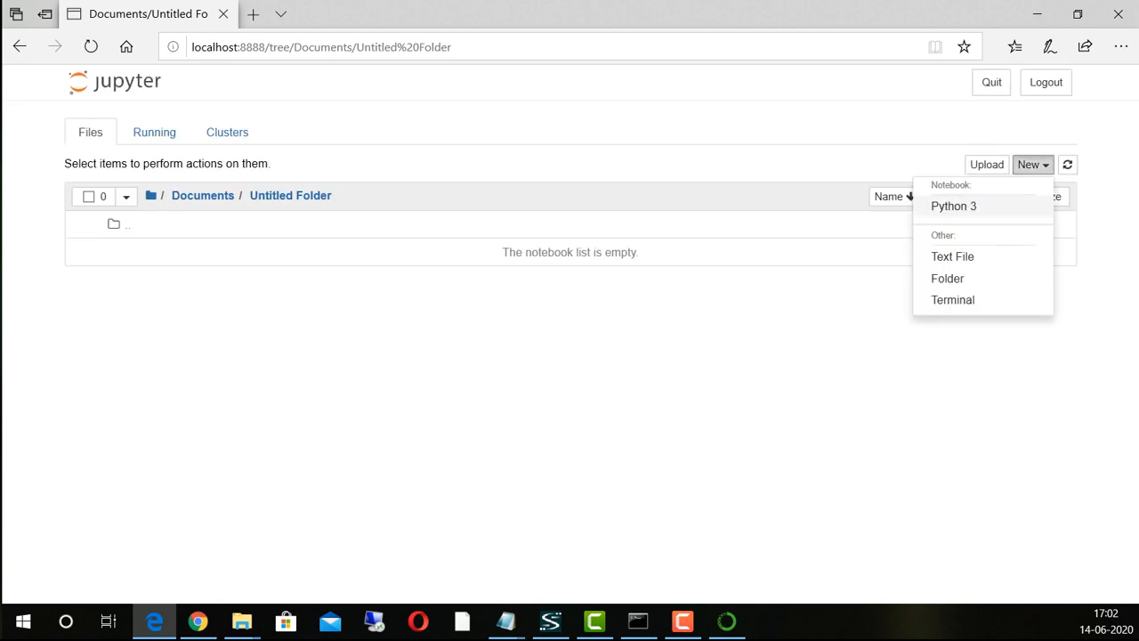
click(953, 206)
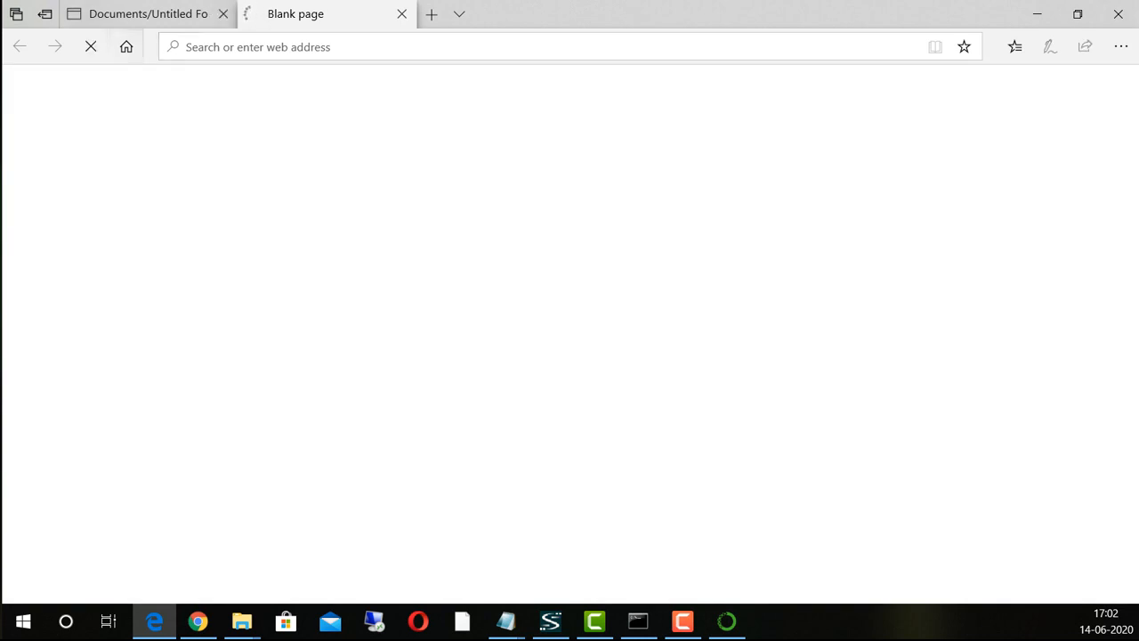
Step: Check the Untitled Folder file list for the new notebook file, and return to the open notebook
key(ctrl+shift+Tab)
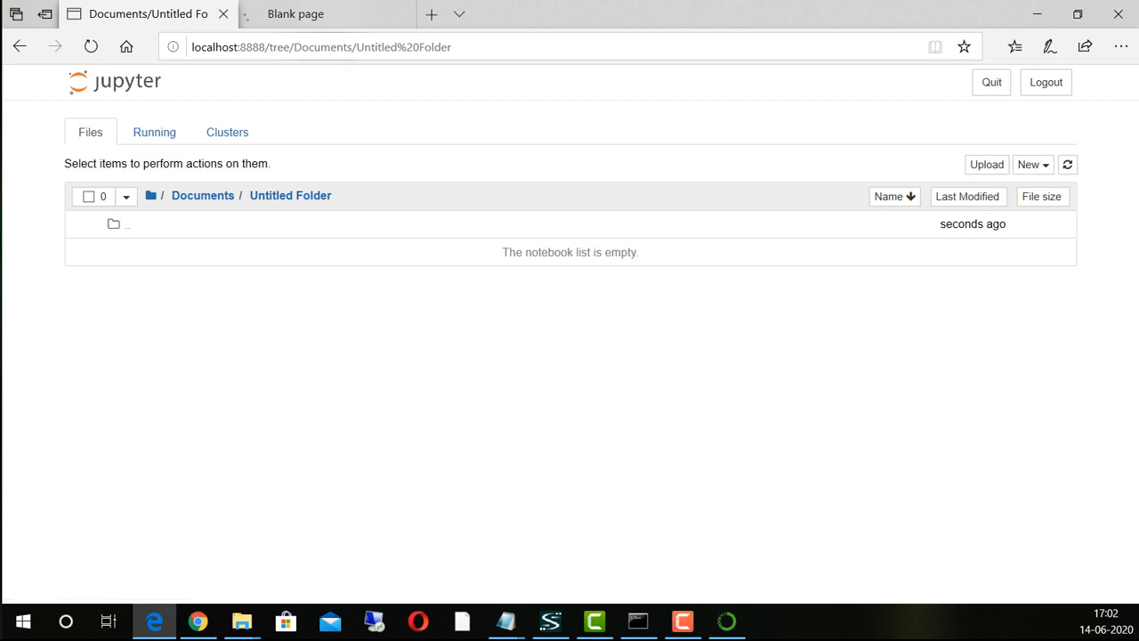
key(ctrl+Tab)
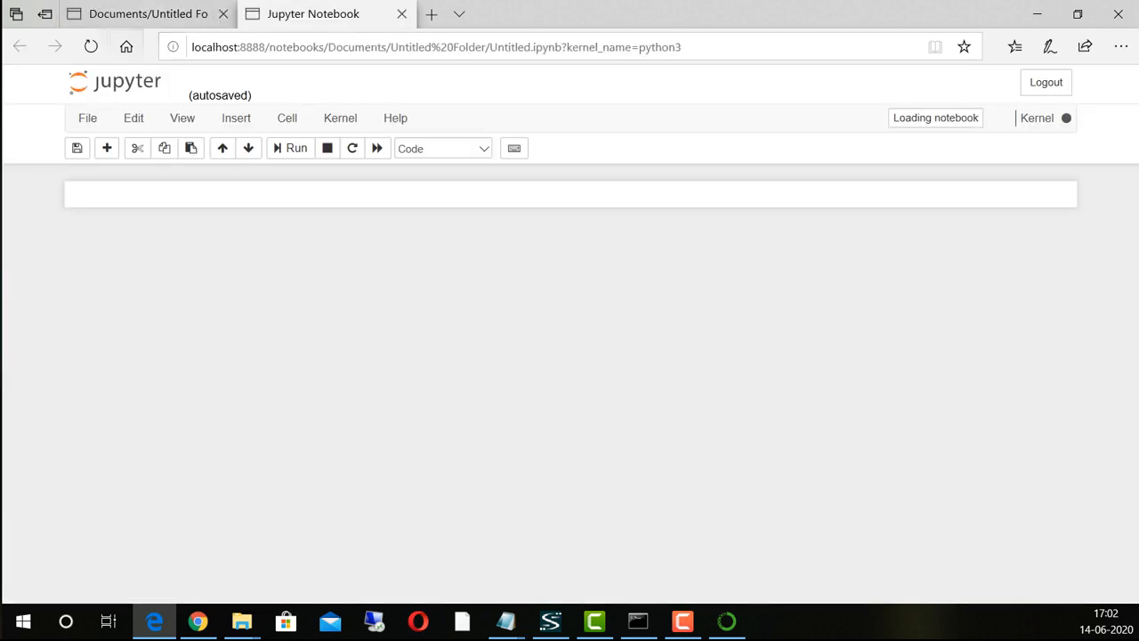
key(ctrl+Tab)
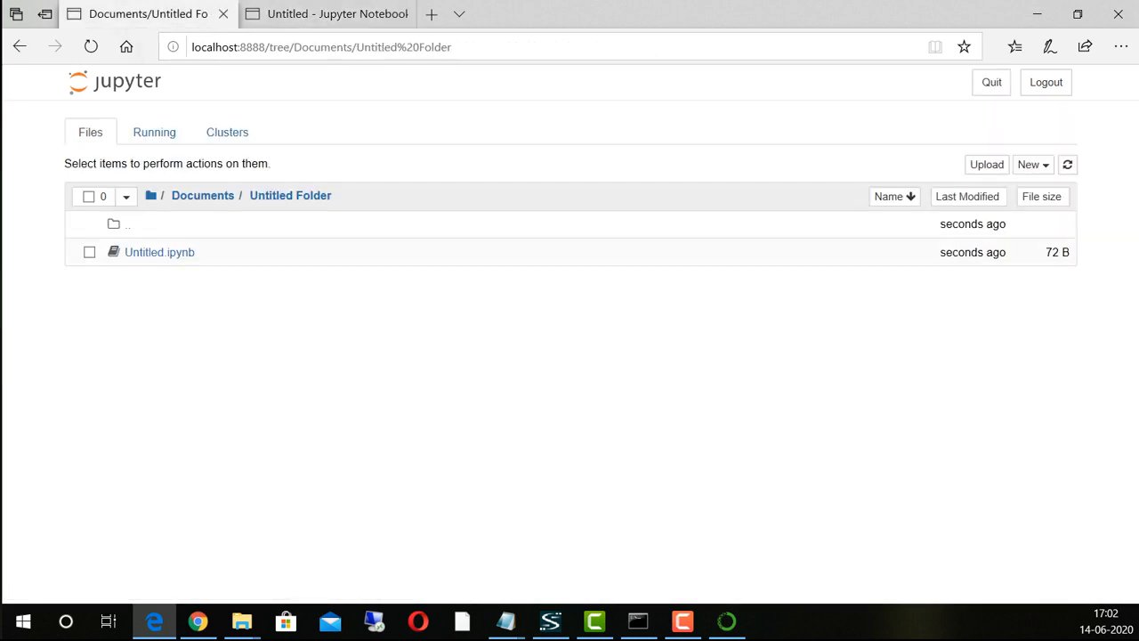
key(ctrl+Tab)
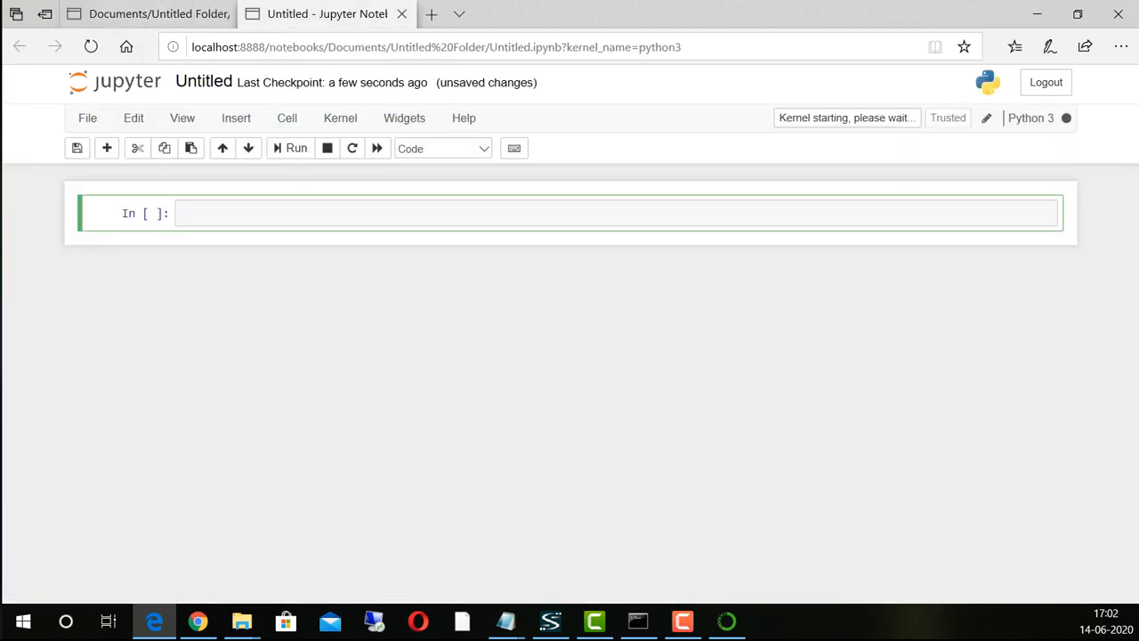
Step: Rename the untitled notebook to installation-demo
click(204, 82)
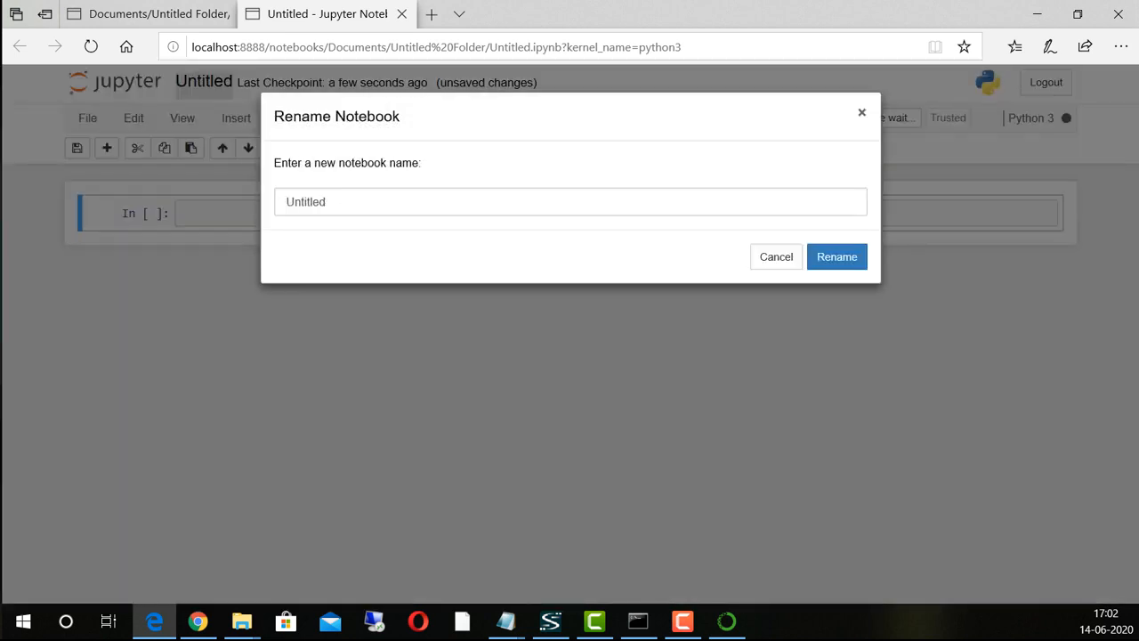
text(insta)
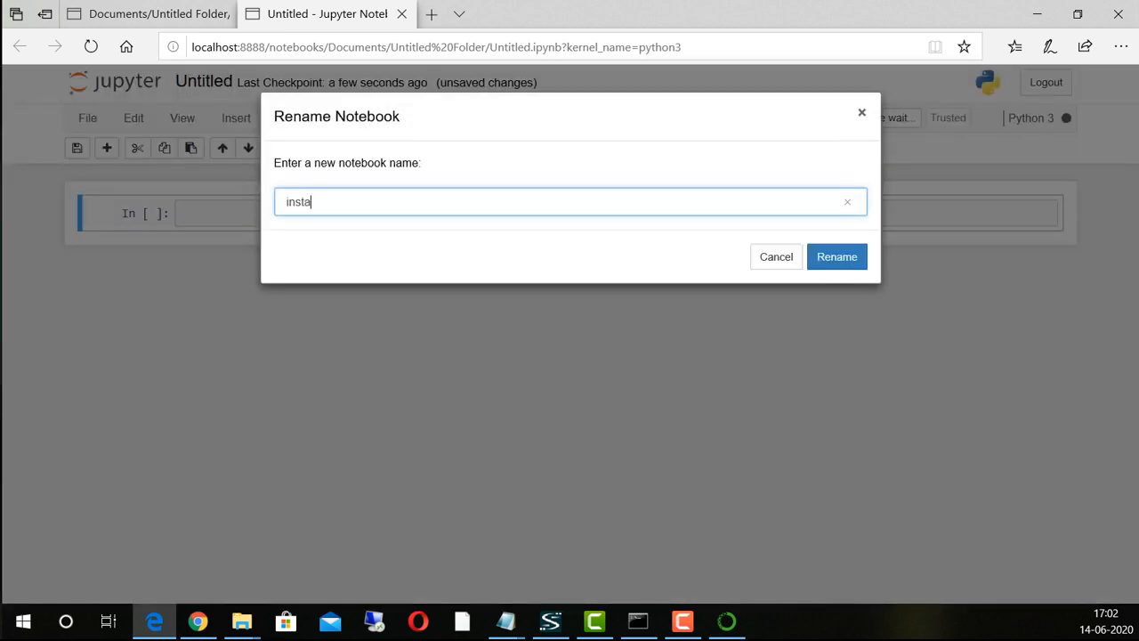
text(llation-demp)
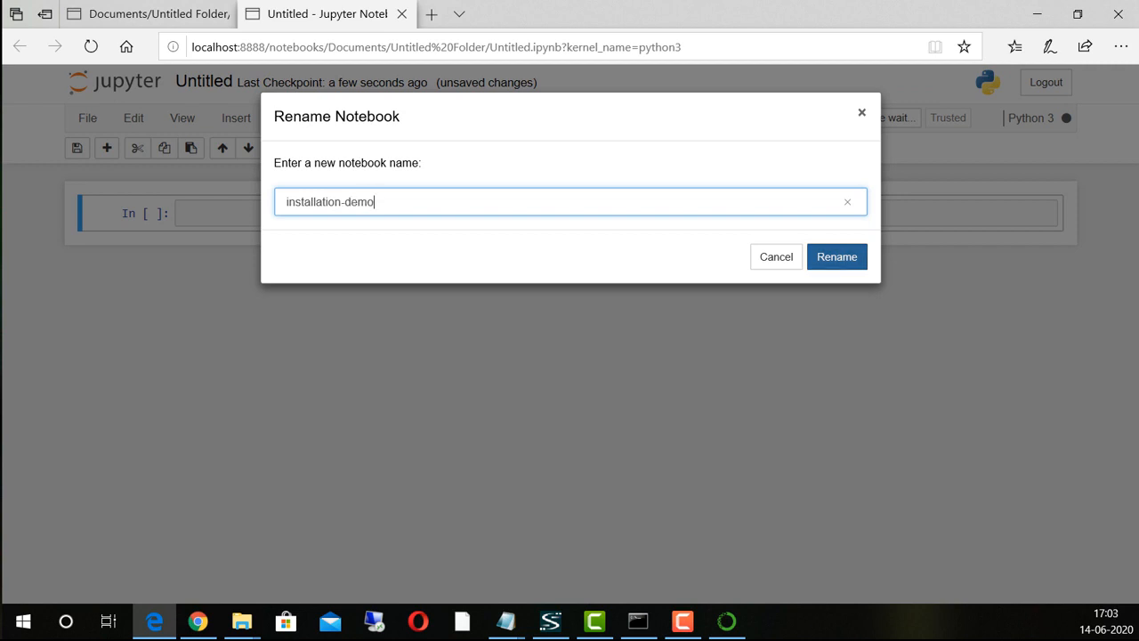
key(Return)
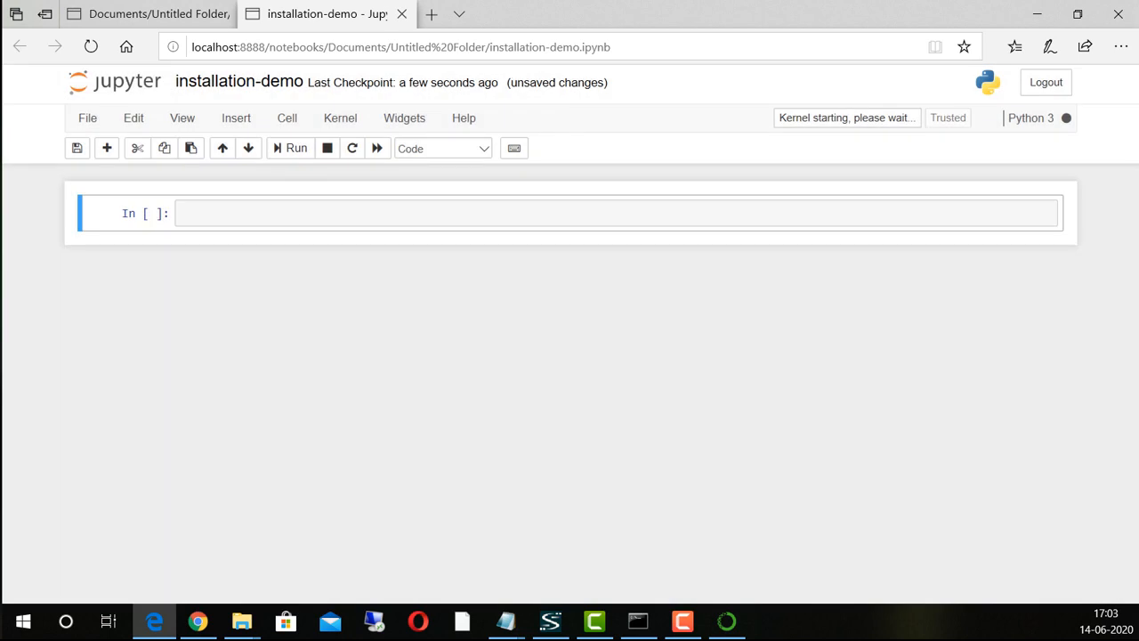
Step: Run pwd() in the first notebook cell and highlight the folder name in the output path
click(180, 214)
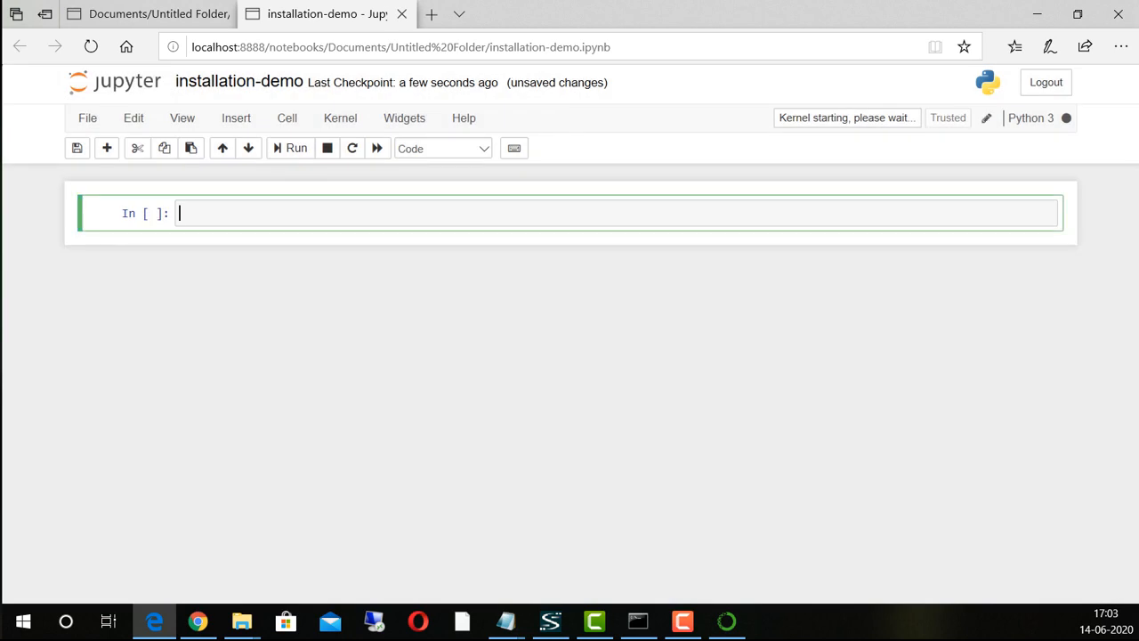
text(pwd())
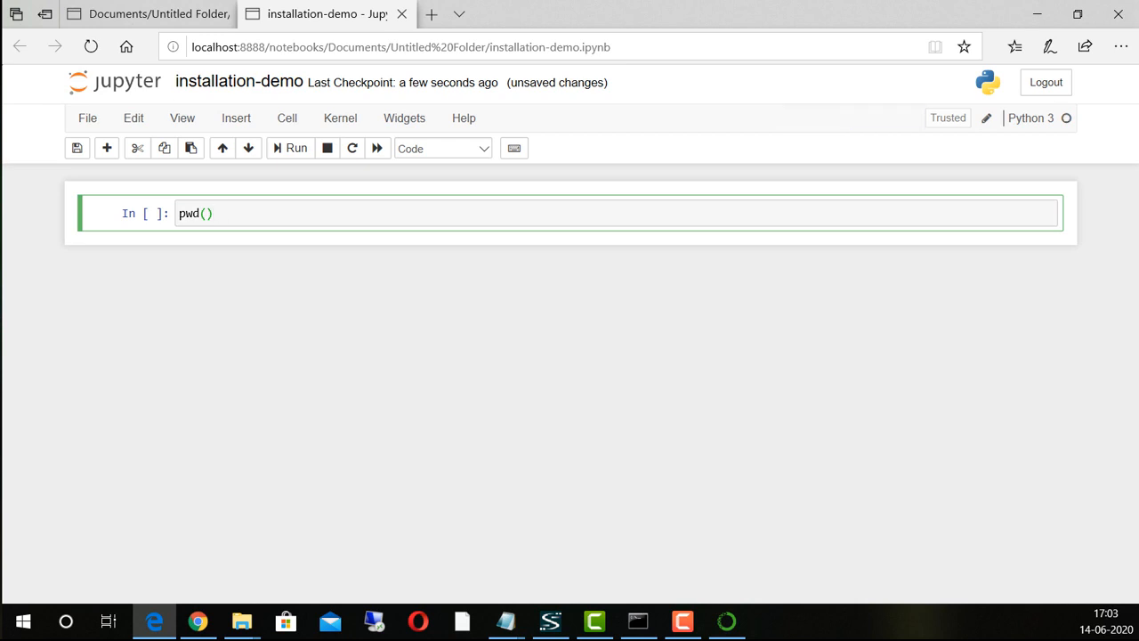
key(shift+Return)
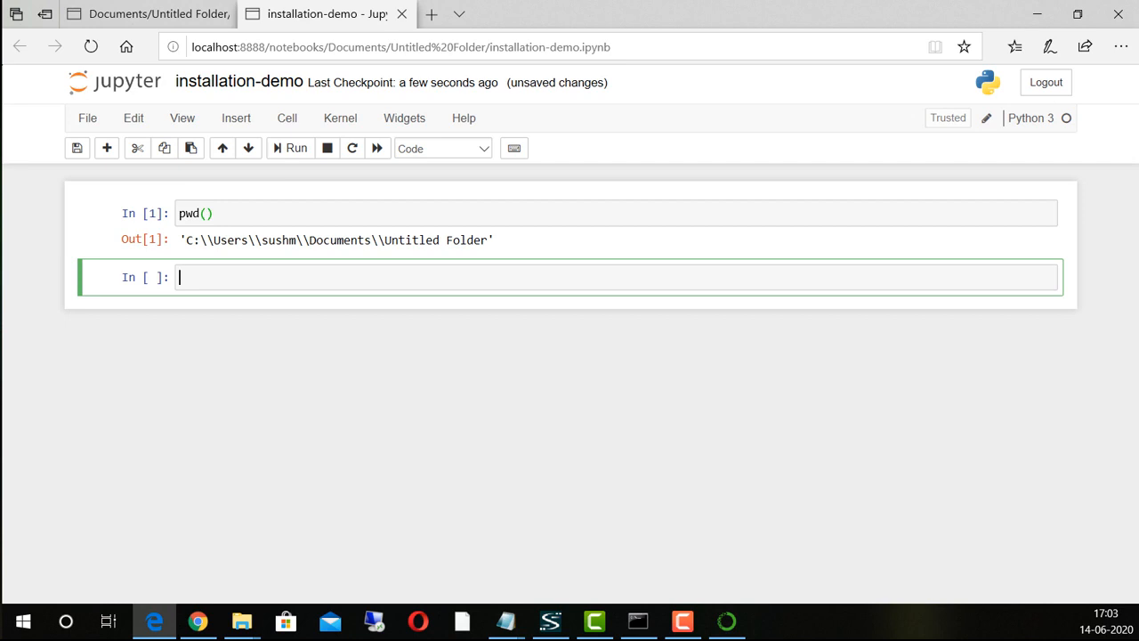
drag(192, 240, 384, 239)
click(472, 240)
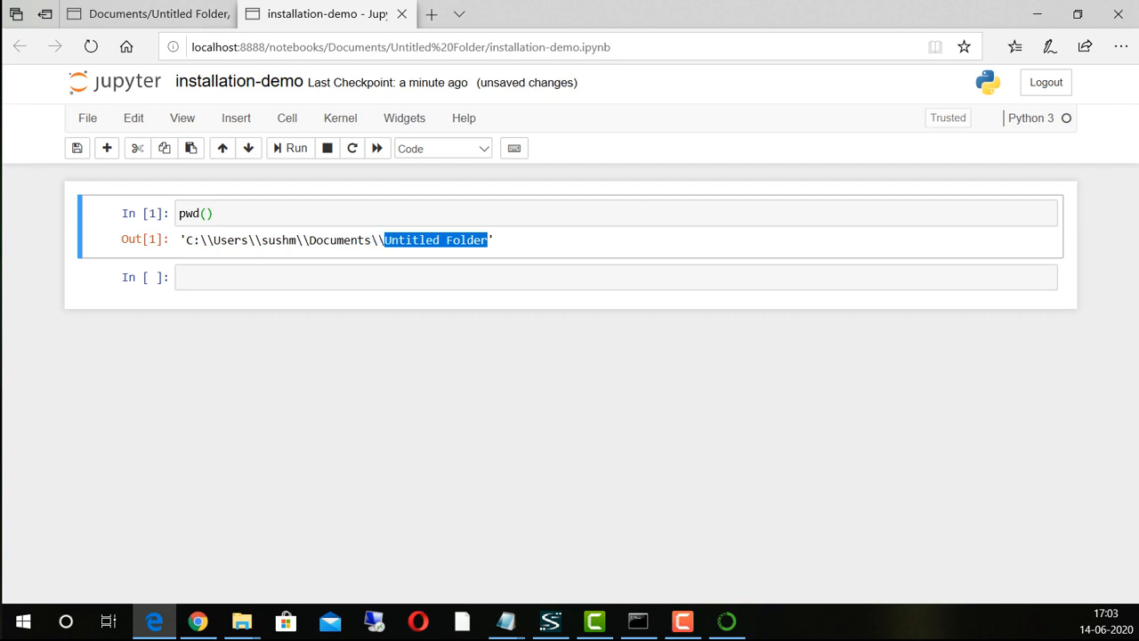
Step: Run the calculation 1+2 in the second notebook cell
click(182, 276)
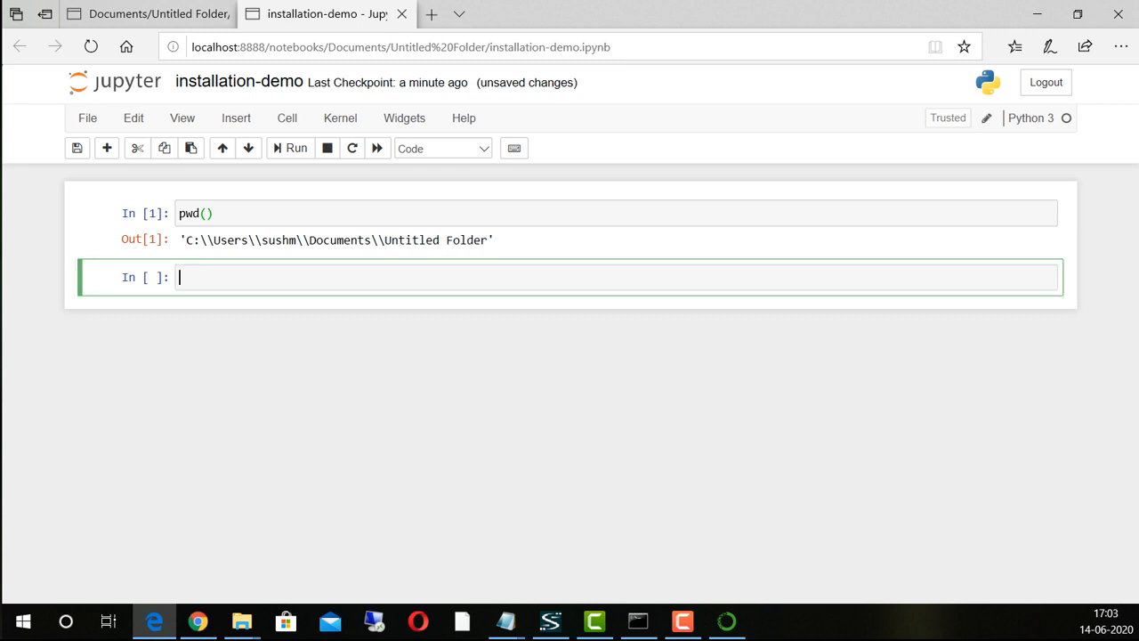
text(1+2)
key(Return)
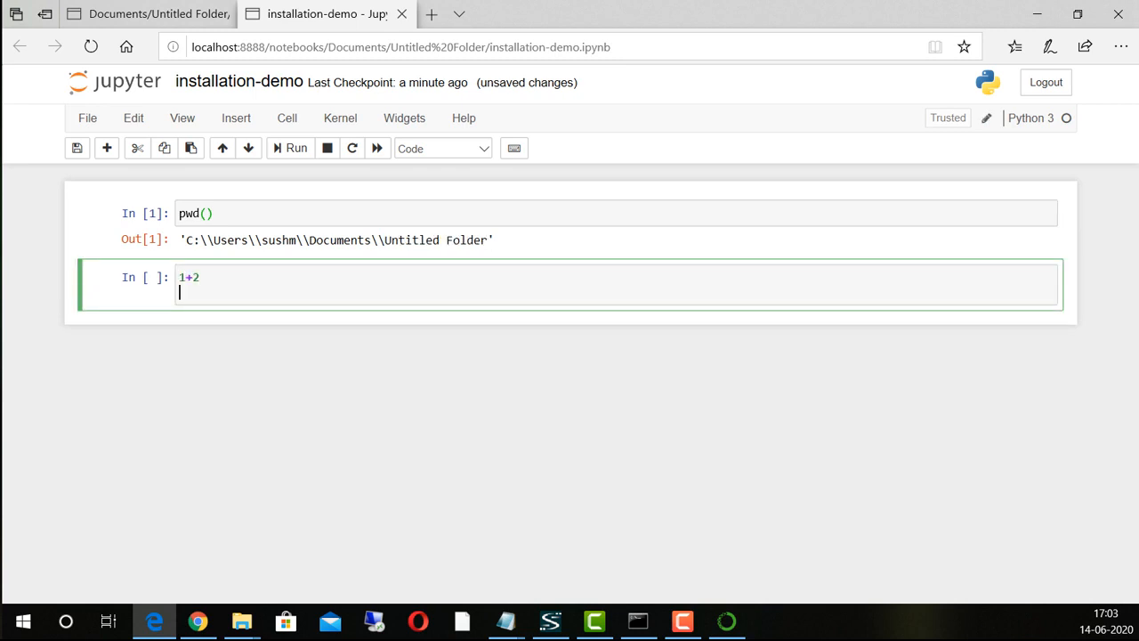
key(BackSpace)
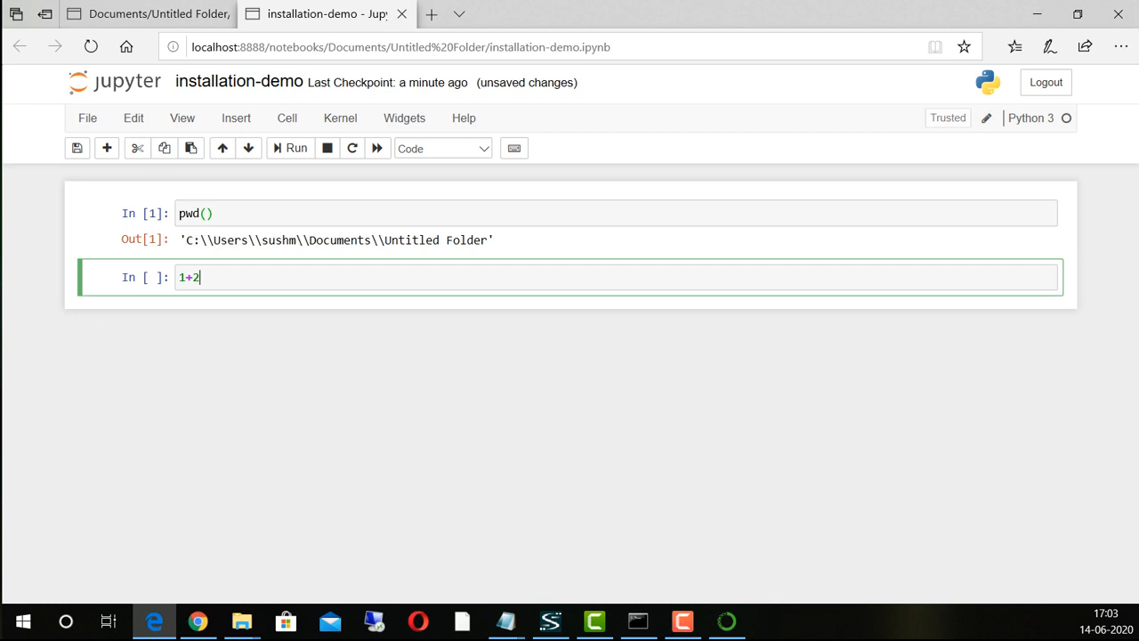
key(shift+Return)
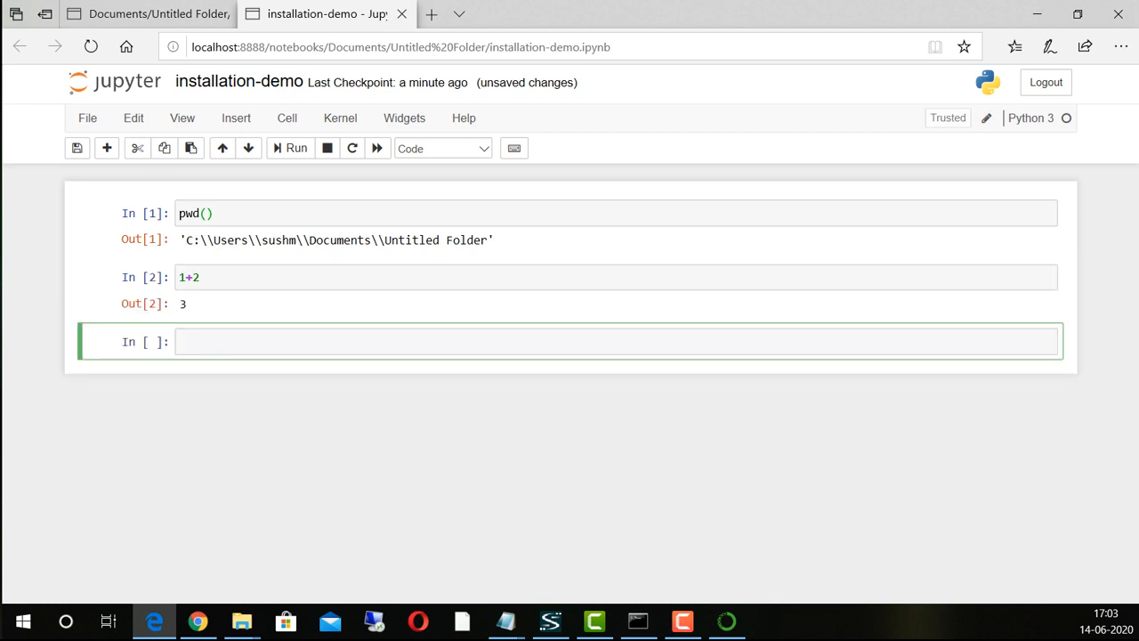
Step: Add three more empty cells and run print('hi') in the cell directly below the 1+2 result
key(shift+Return)
key(shift+Return)
key(shift+Return)
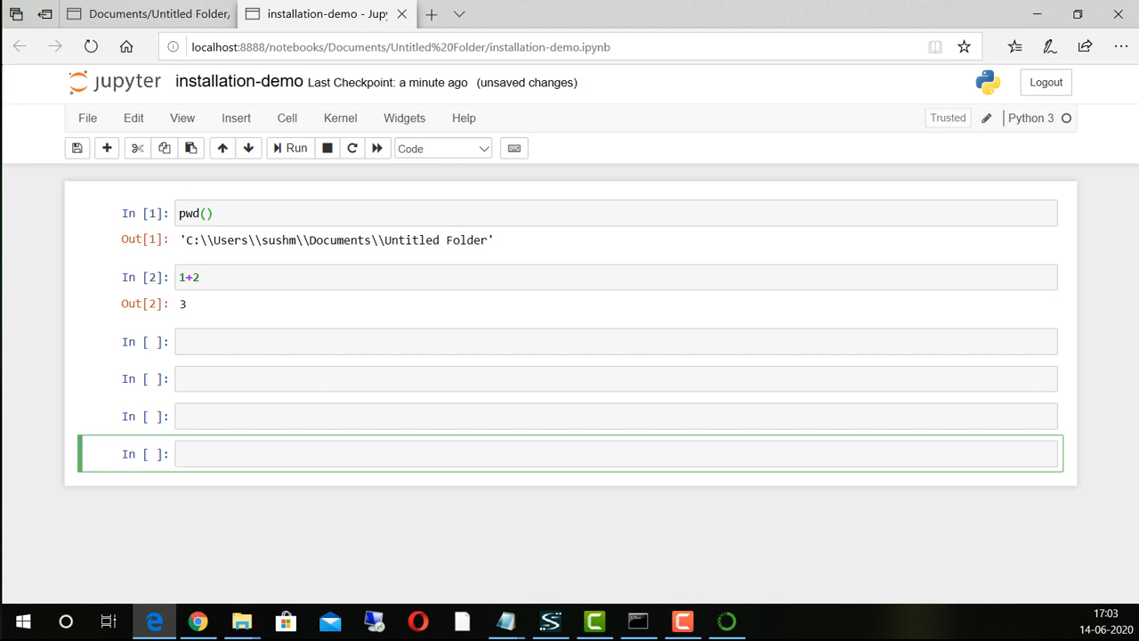
click(180, 341)
text(print('hi)
key(shift+Return)
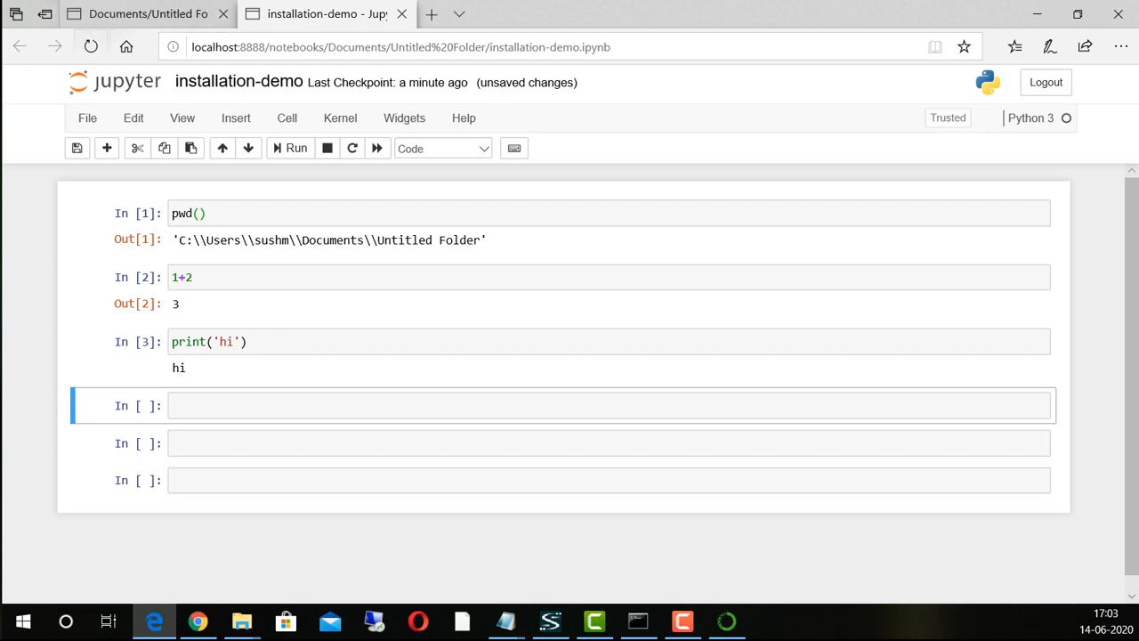
Step: View installation-demo.ipynb in the Untitled Folder file list, open it from there, and return to the list
click(143, 13)
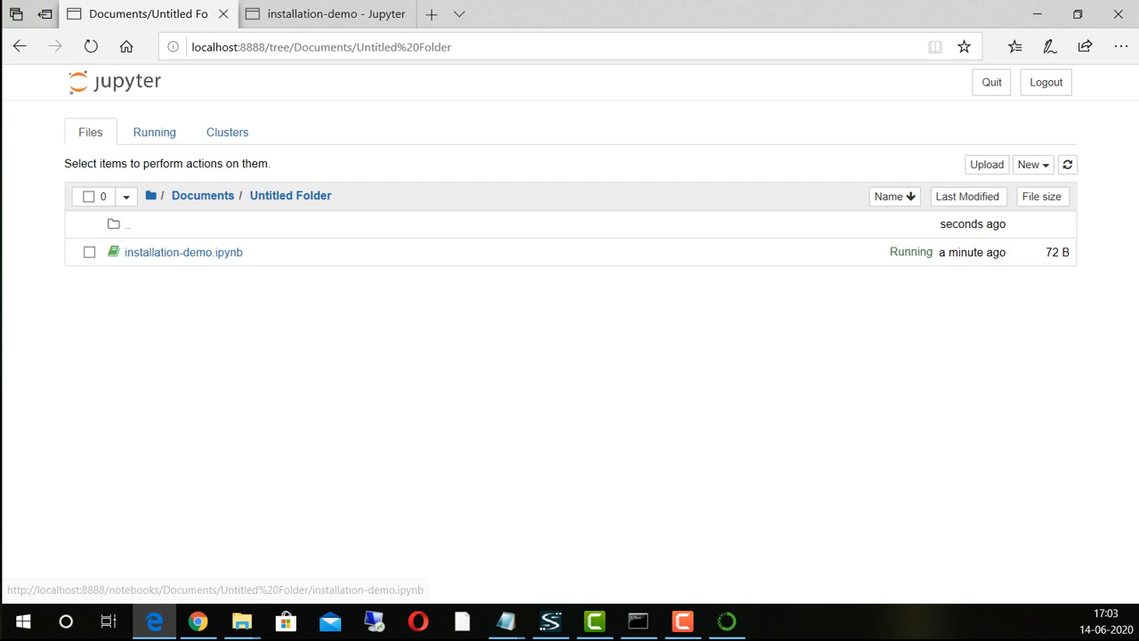
click(183, 252)
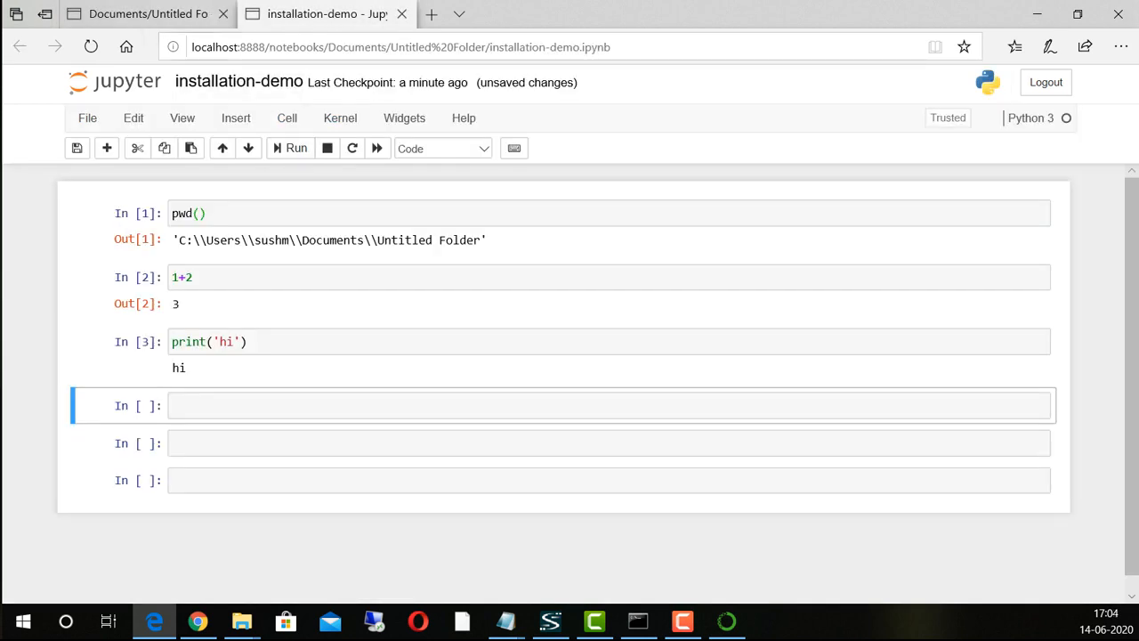
key(ctrl+Tab)
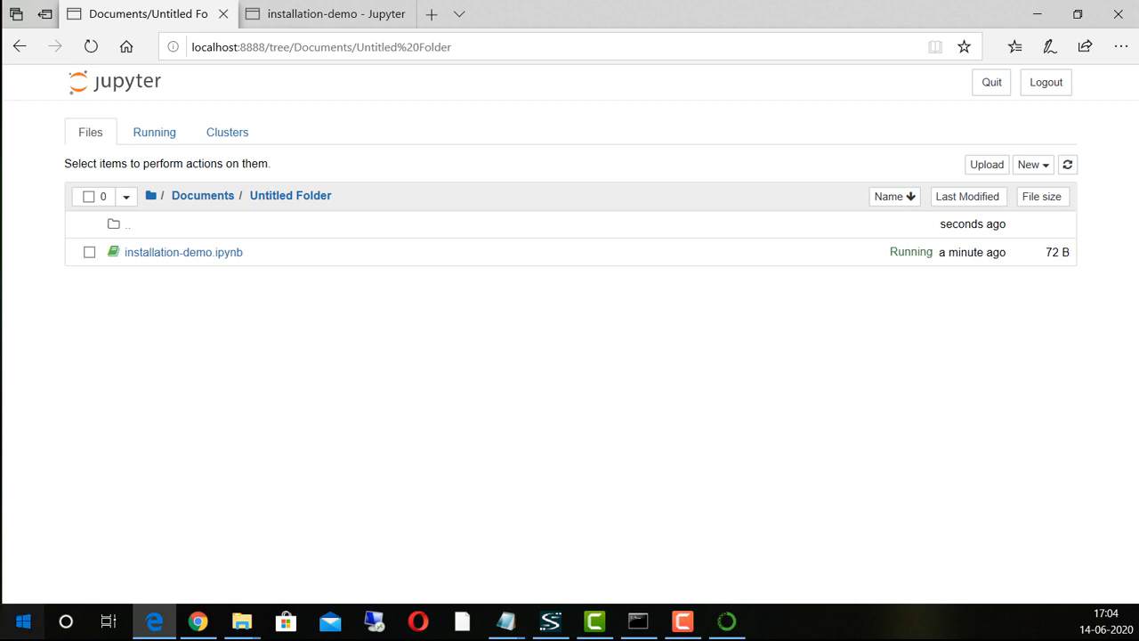
Step: Switch to File Explorer at This PC and open Local Disk (C:)
click(23, 621)
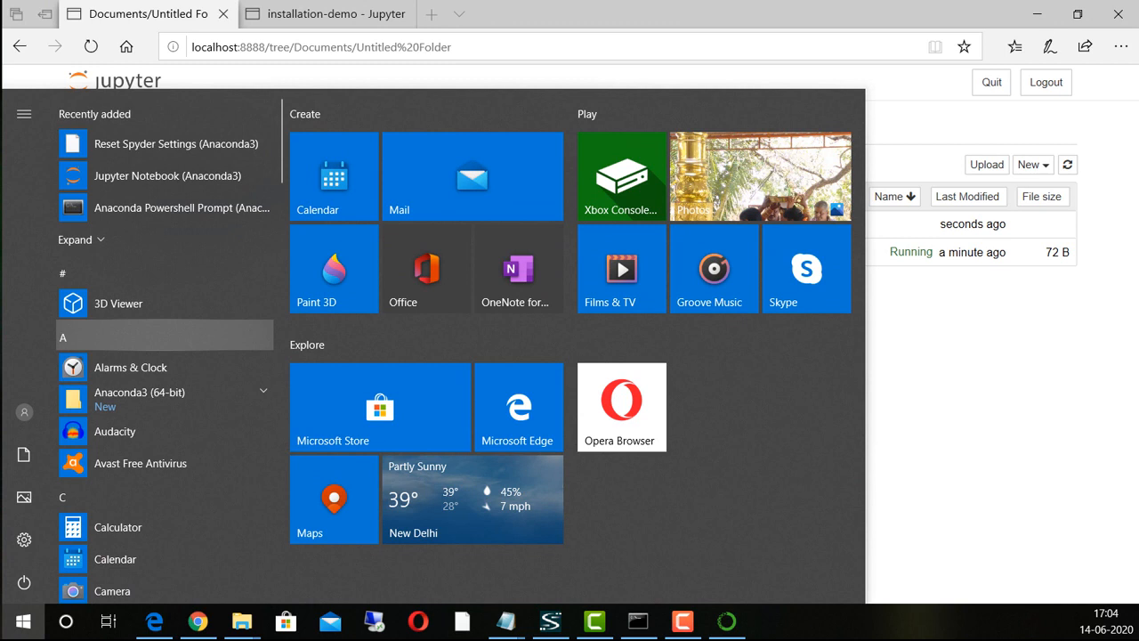
text(this)
key(Return)
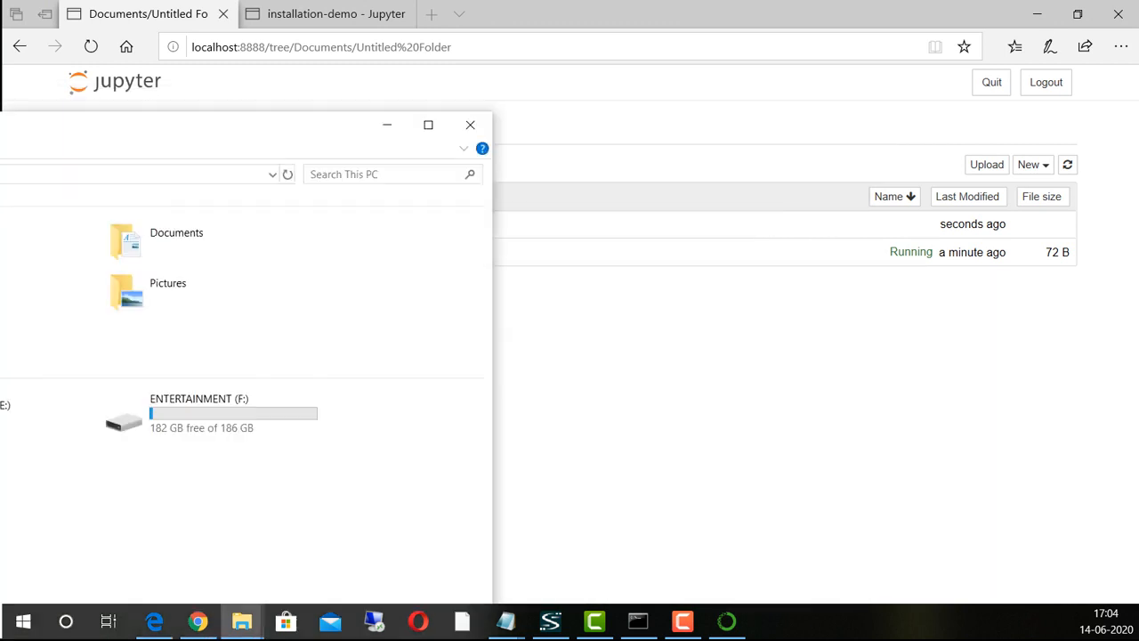
double_click(338, 356)
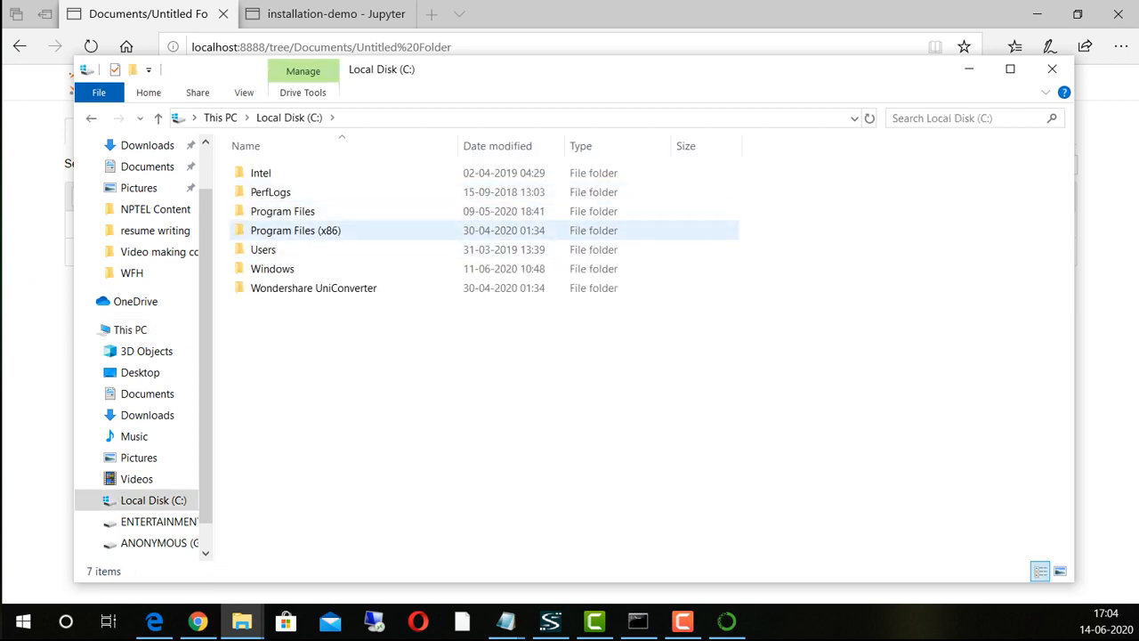
Step: Look for an Anaconda folder in Program Files, sorted by date modified, and in Program Files (x86), then return to Local Disk (C:)
double_click(283, 211)
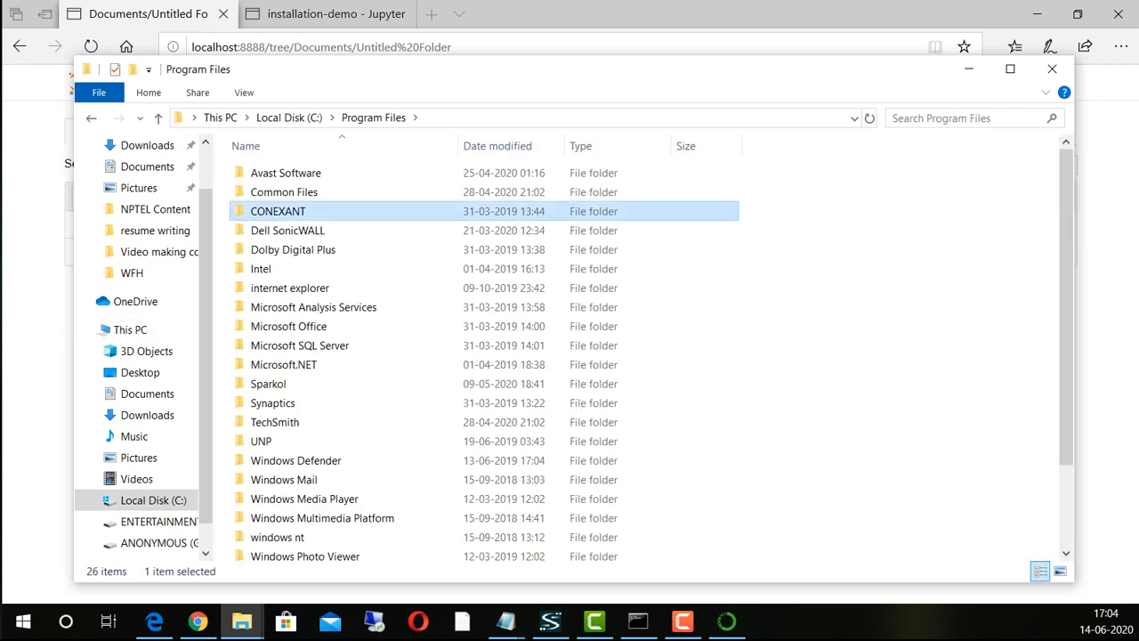
key(Down)
click(498, 146)
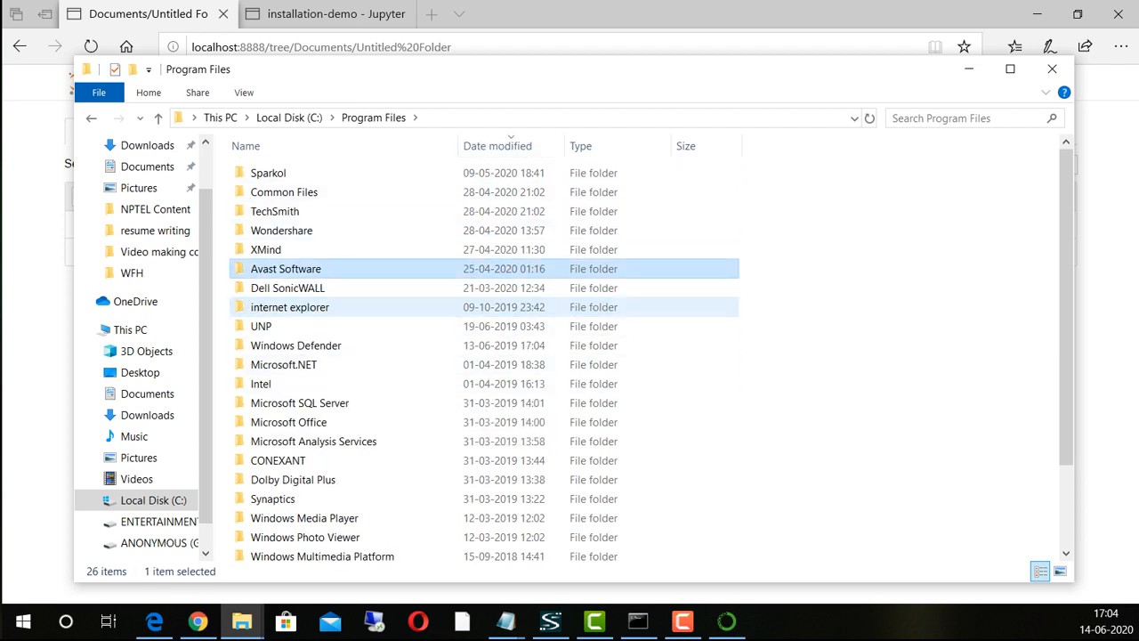
click(289, 117)
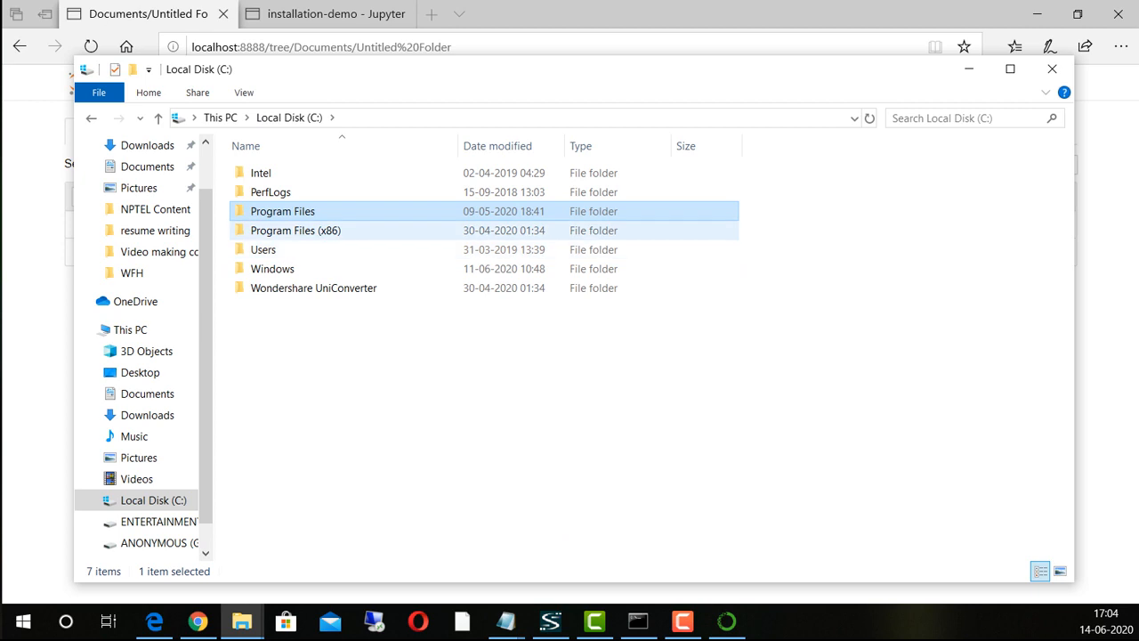
double_click(289, 231)
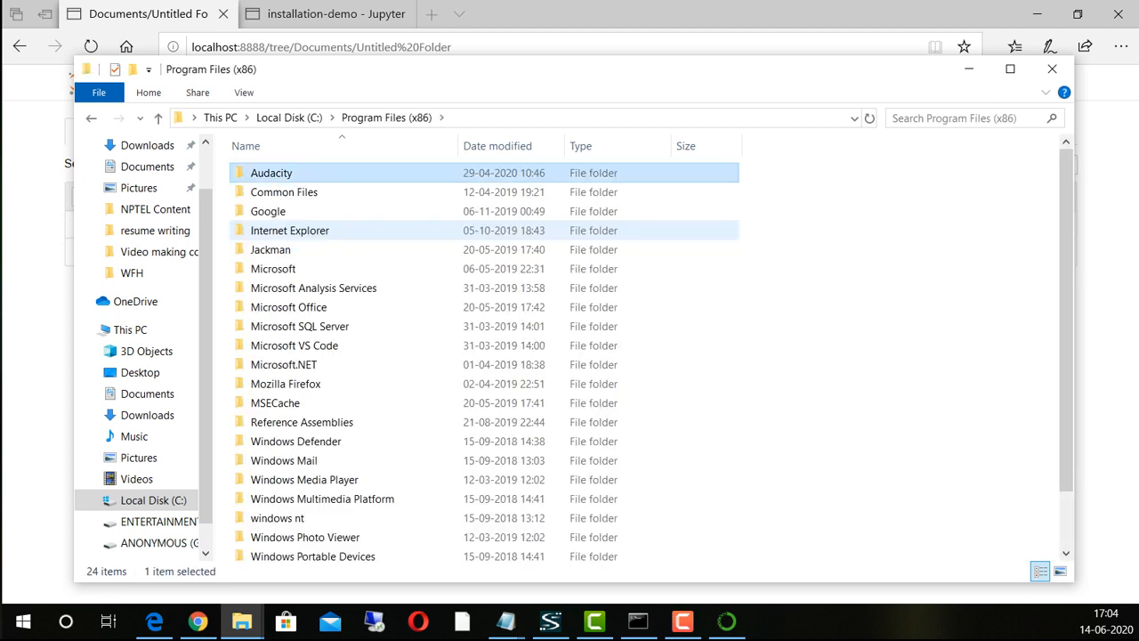
click(289, 117)
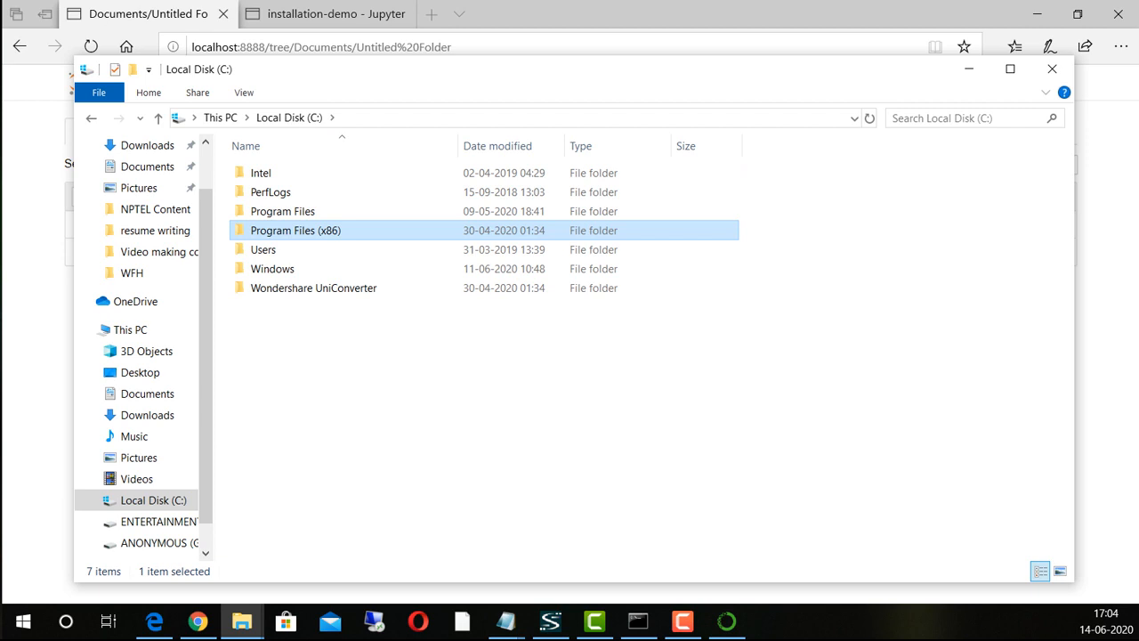
Step: Search Windows for "anac" and open the file location of Anaconda Navigator (Anaconda3)
click(23, 622)
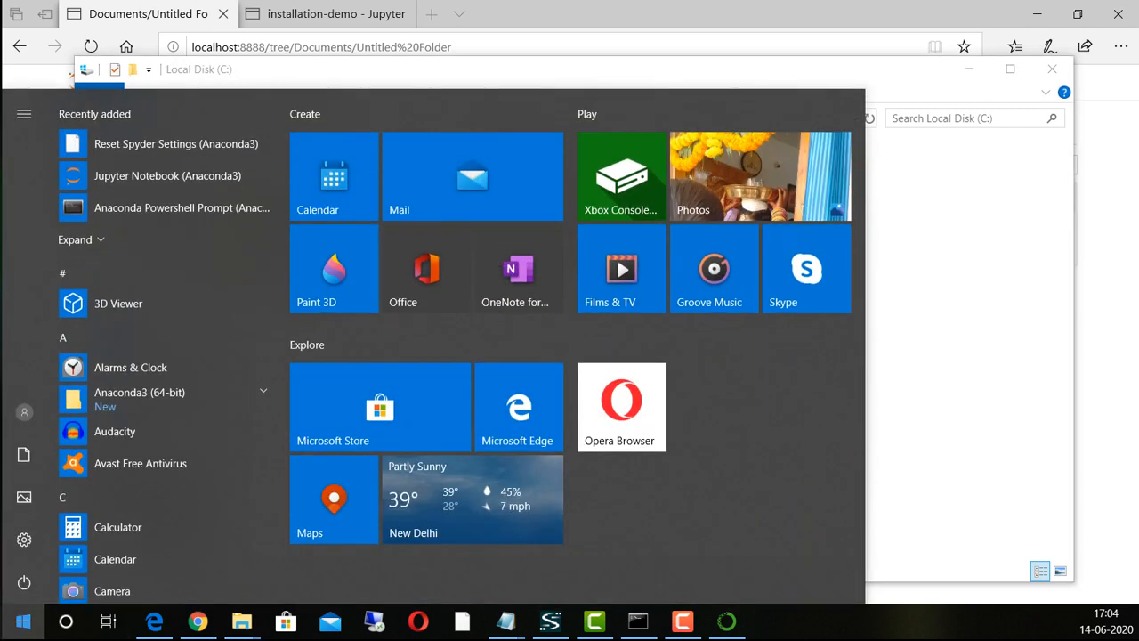
text(anac)
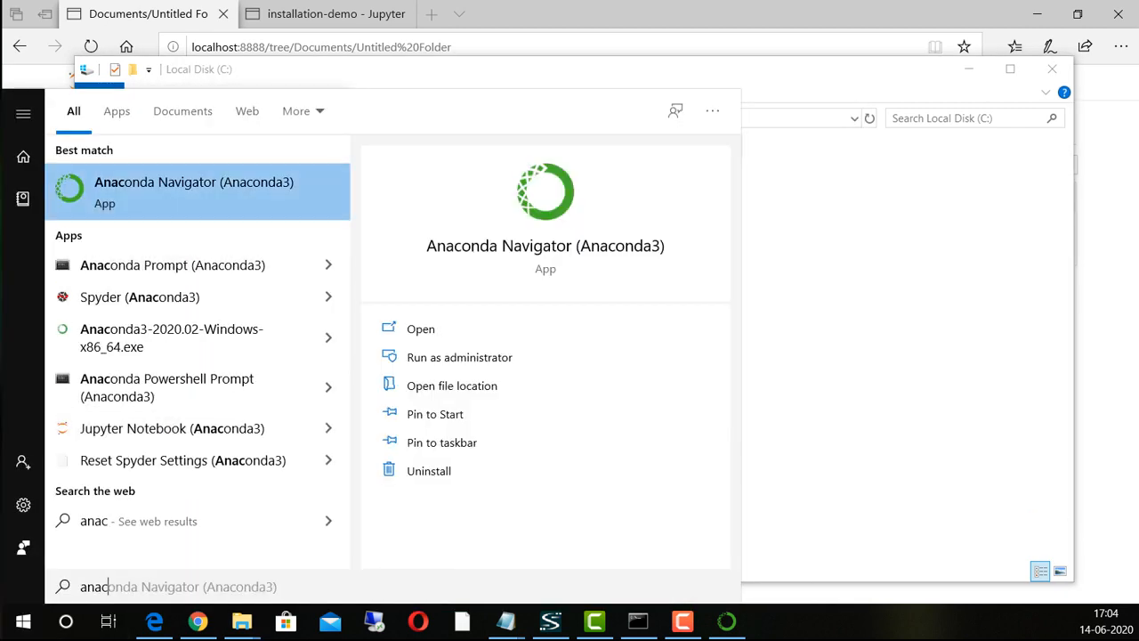
right_click(254, 184)
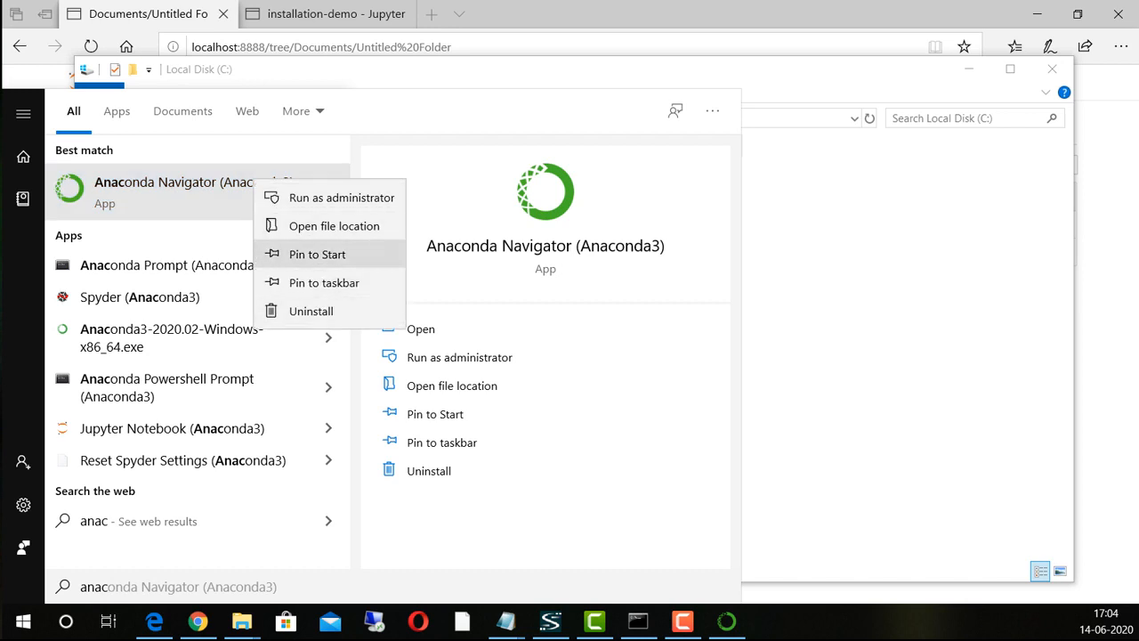
key(Escape)
key(Escape)
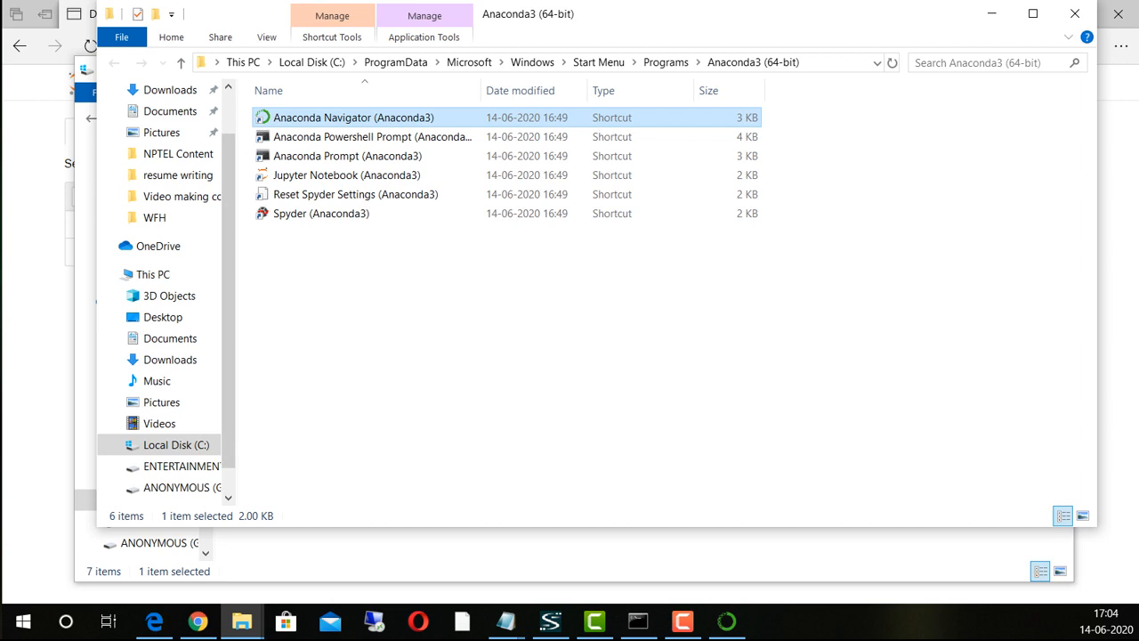
Step: Open the file location of the Anaconda Navigator shortcut's target in ProgramData\Anaconda3
right_click(474, 117)
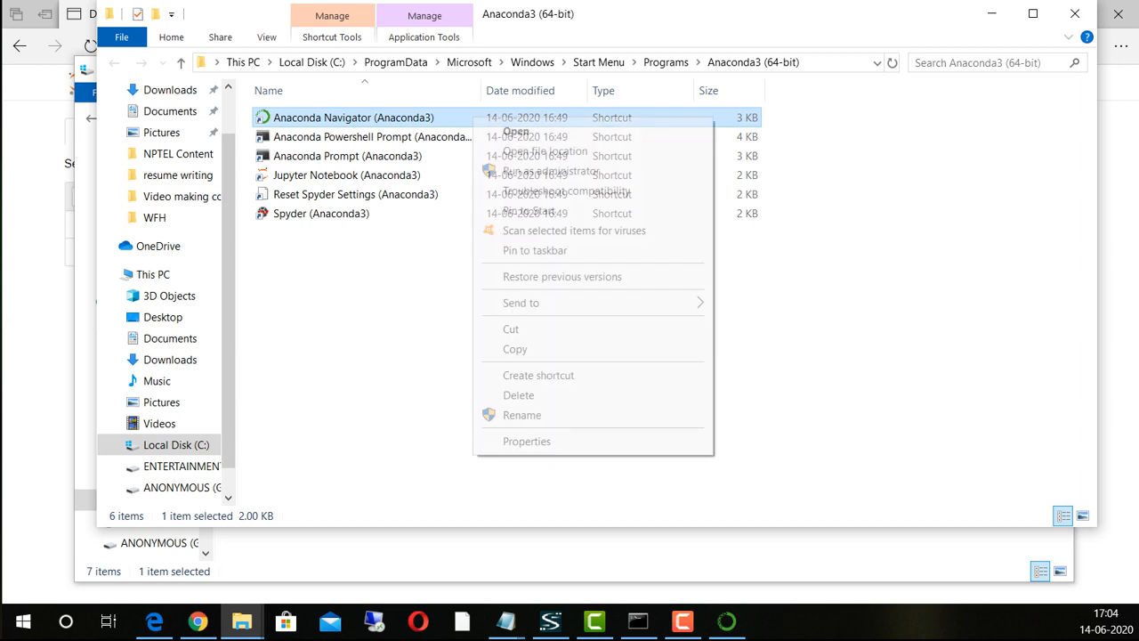
key(Up)
key(Up)
key(Up)
key(Up)
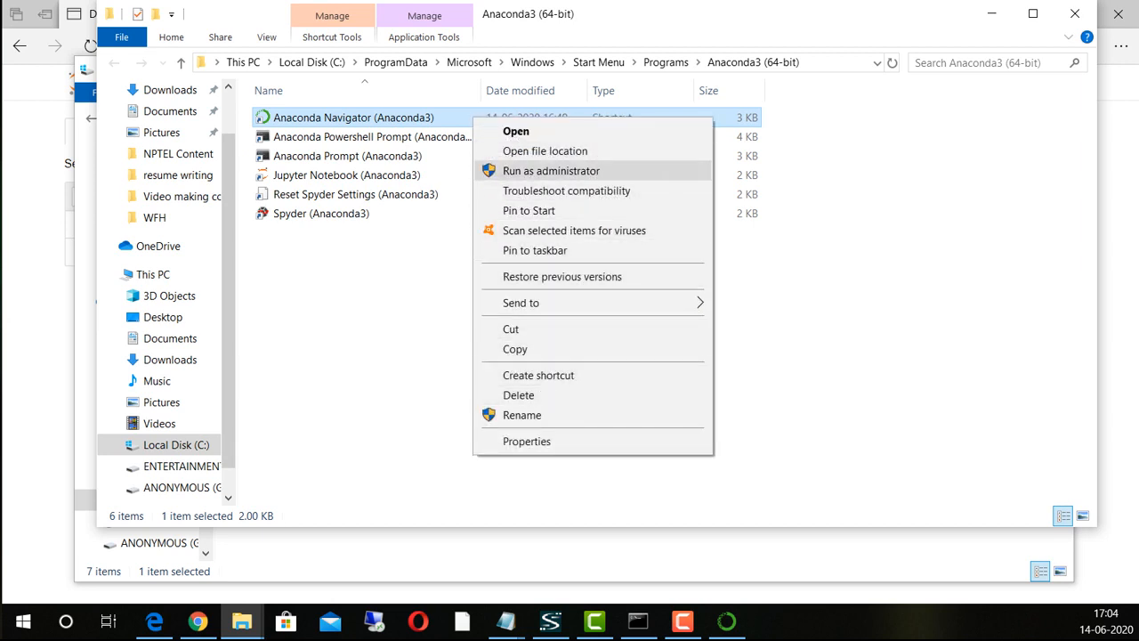
key(Return)
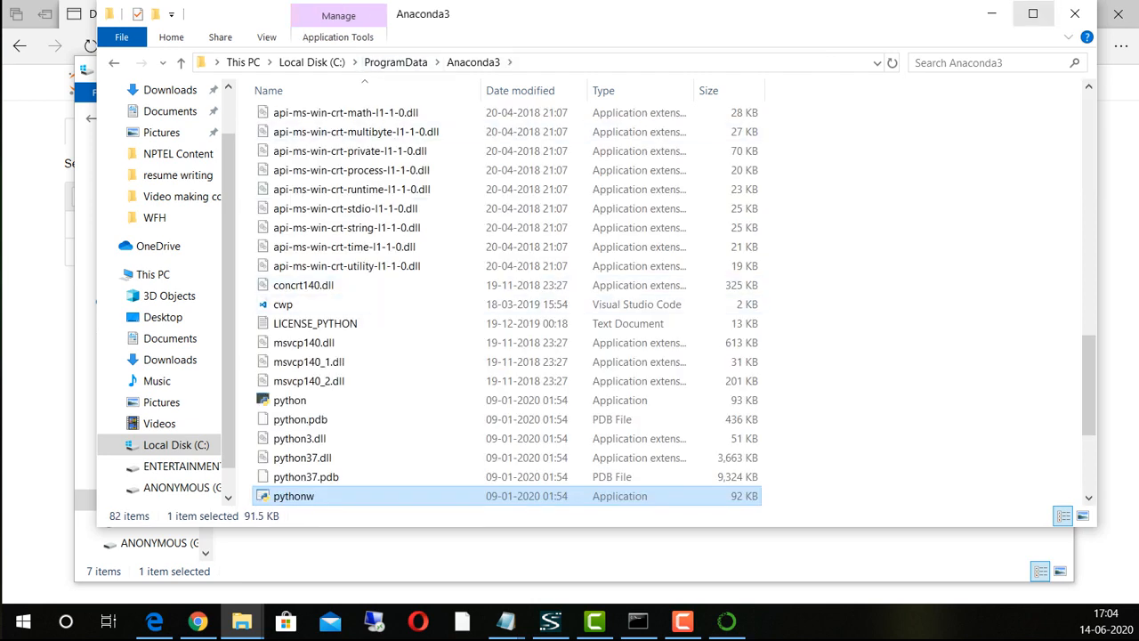
Step: Maximize the Anaconda3 folder window and examine its files and subfolders up to the start of the list
click(1033, 13)
scroll(410, 338, up, 3)
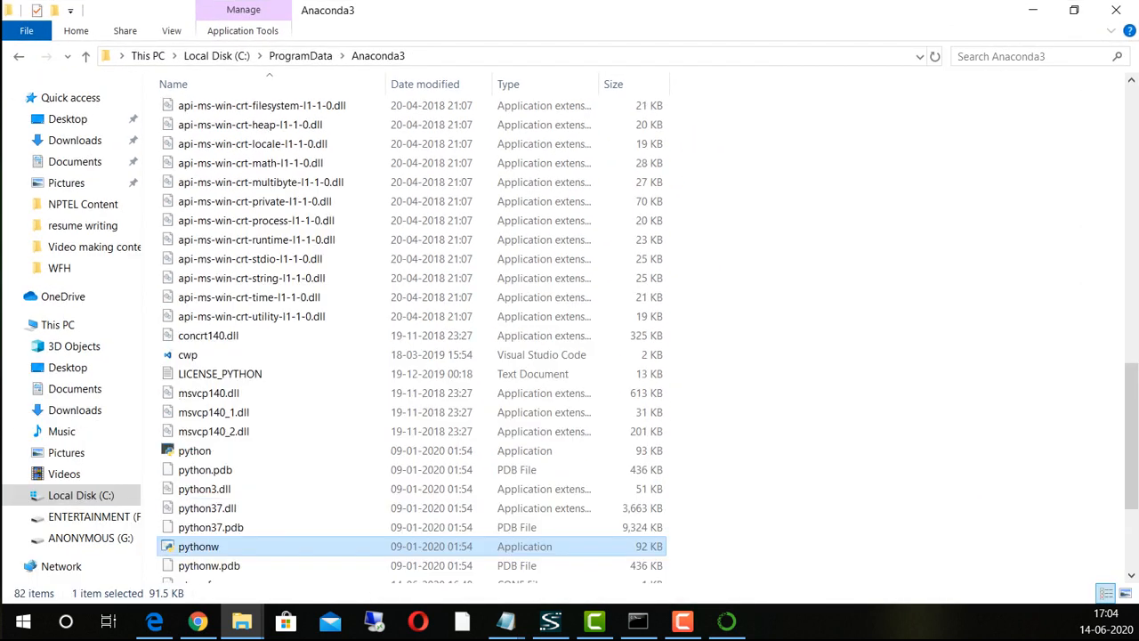
scroll(409, 393, up, 3)
scroll(410, 392, up, 4)
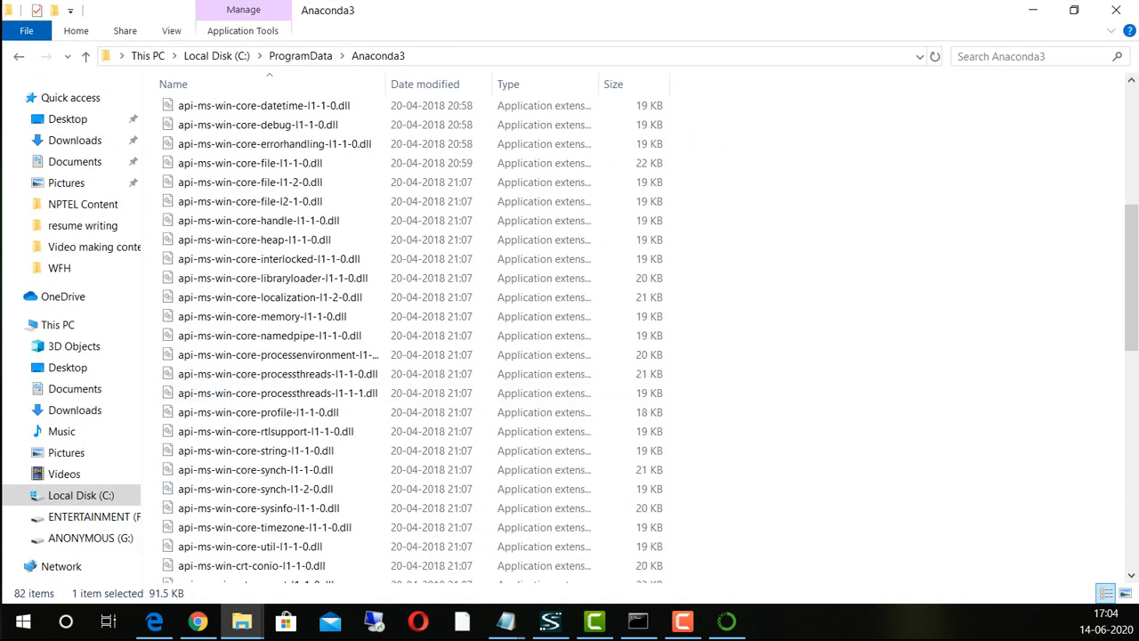
scroll(410, 392, up, 5)
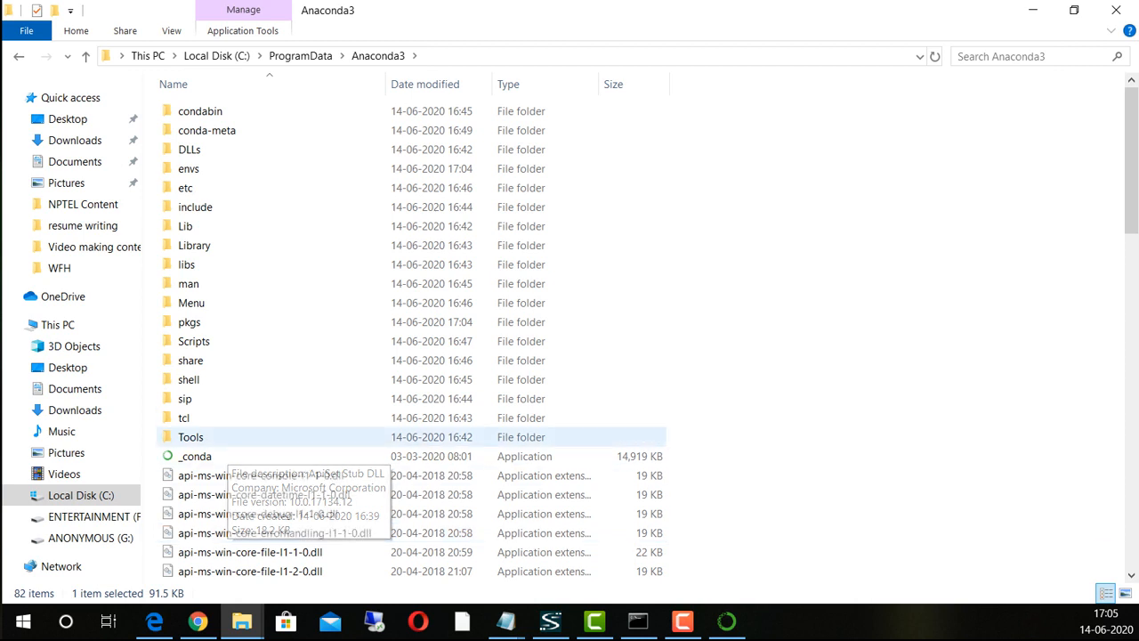
Step: Open the Environment Variables settings from the advanced system properties of This PC
key(super)
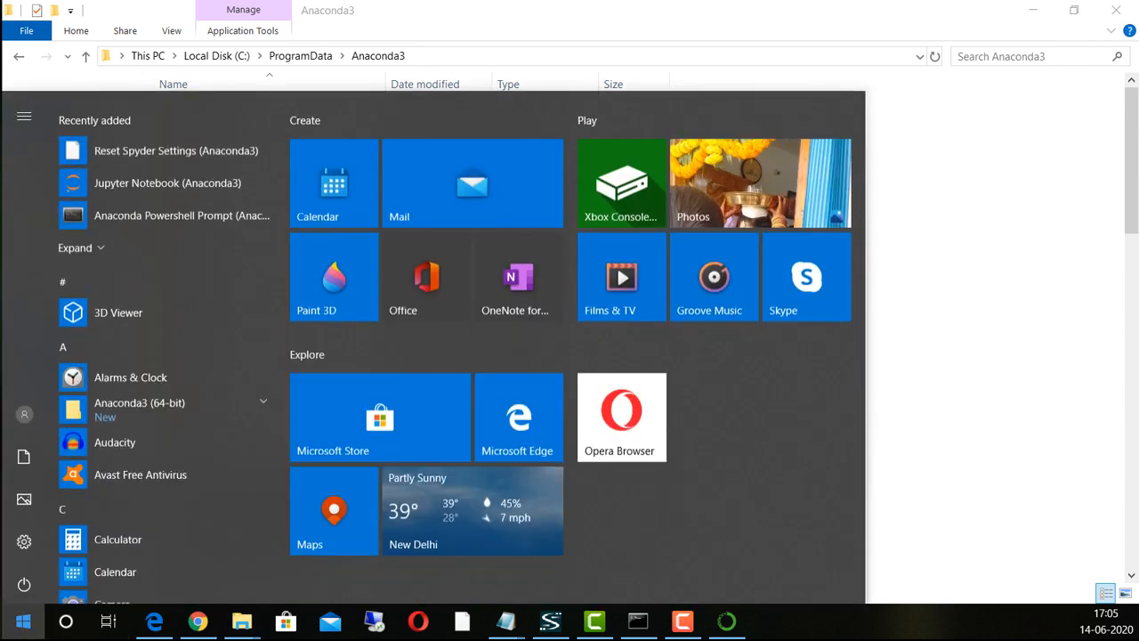
text(thi)
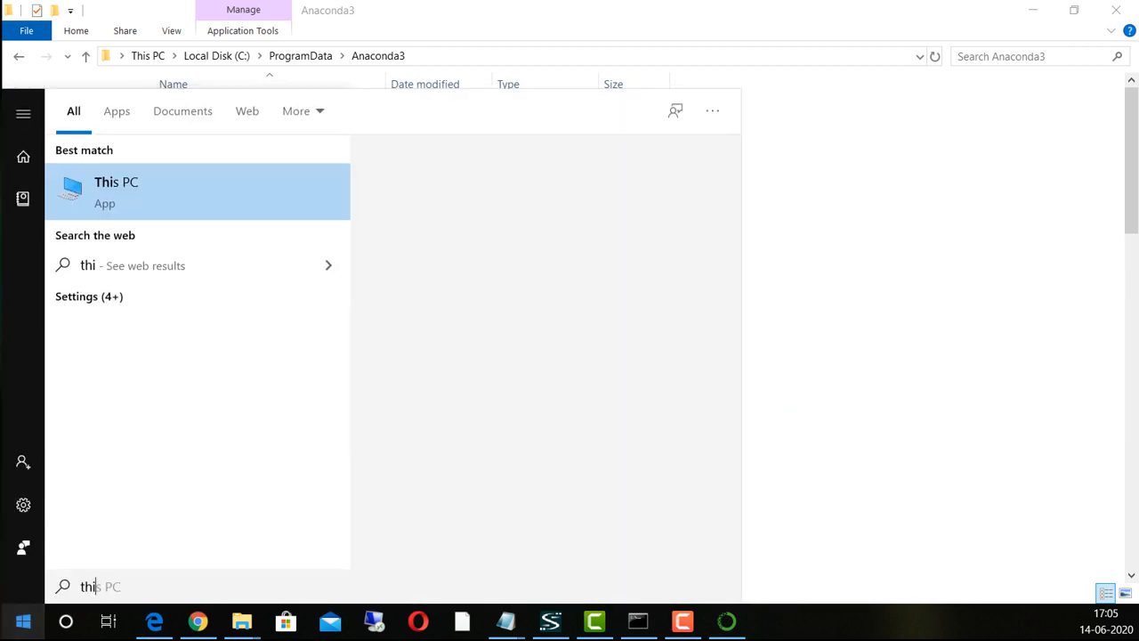
key(Return)
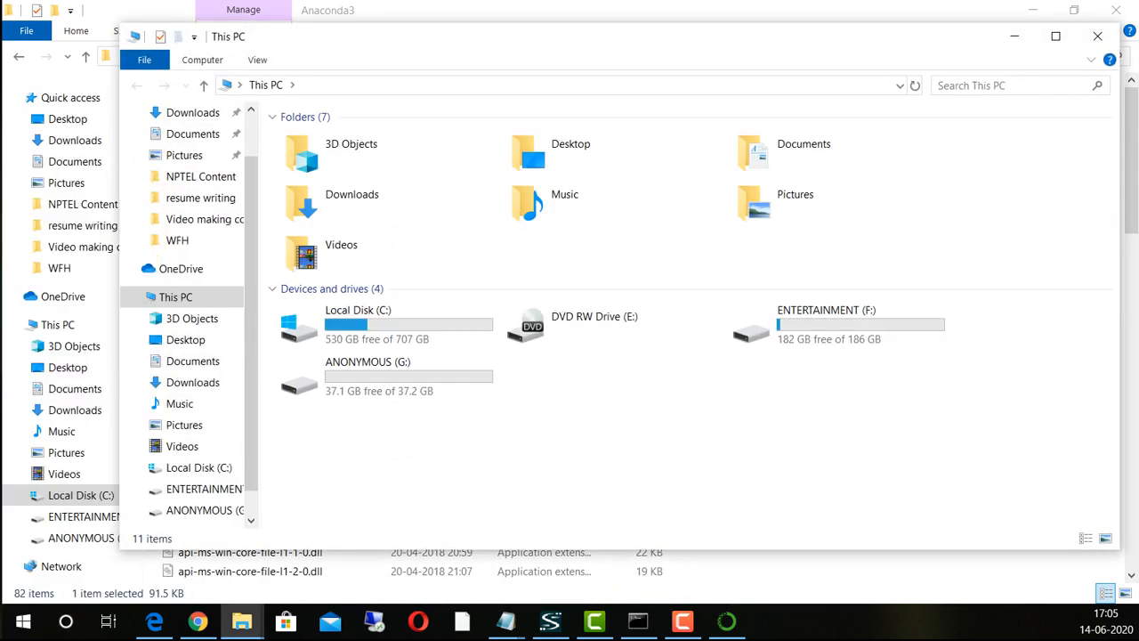
right_click(709, 217)
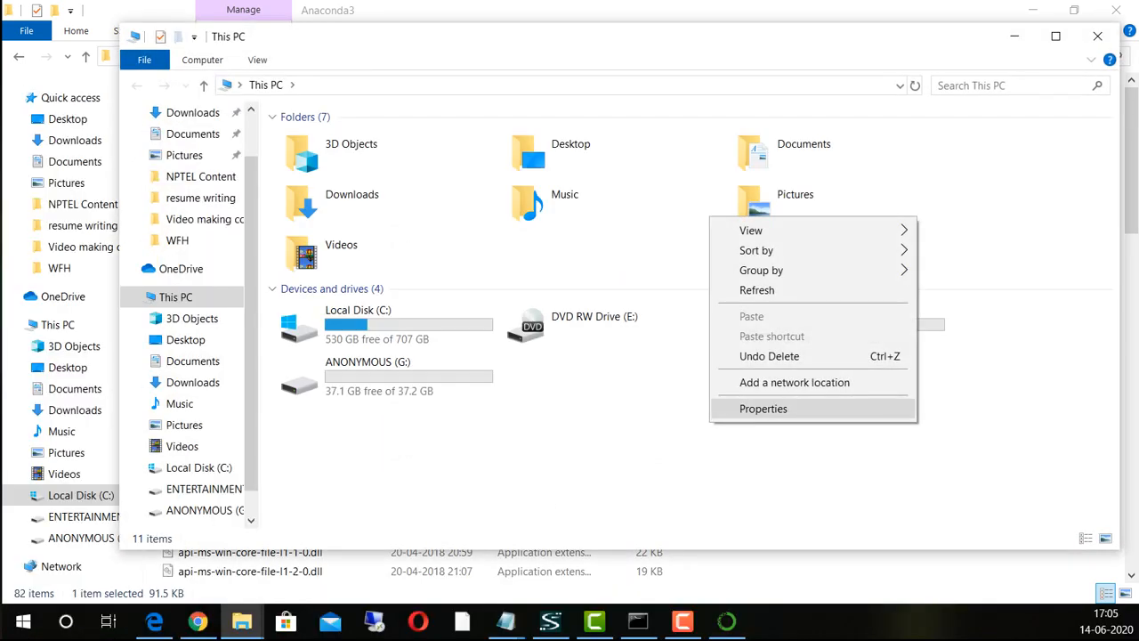
click(763, 408)
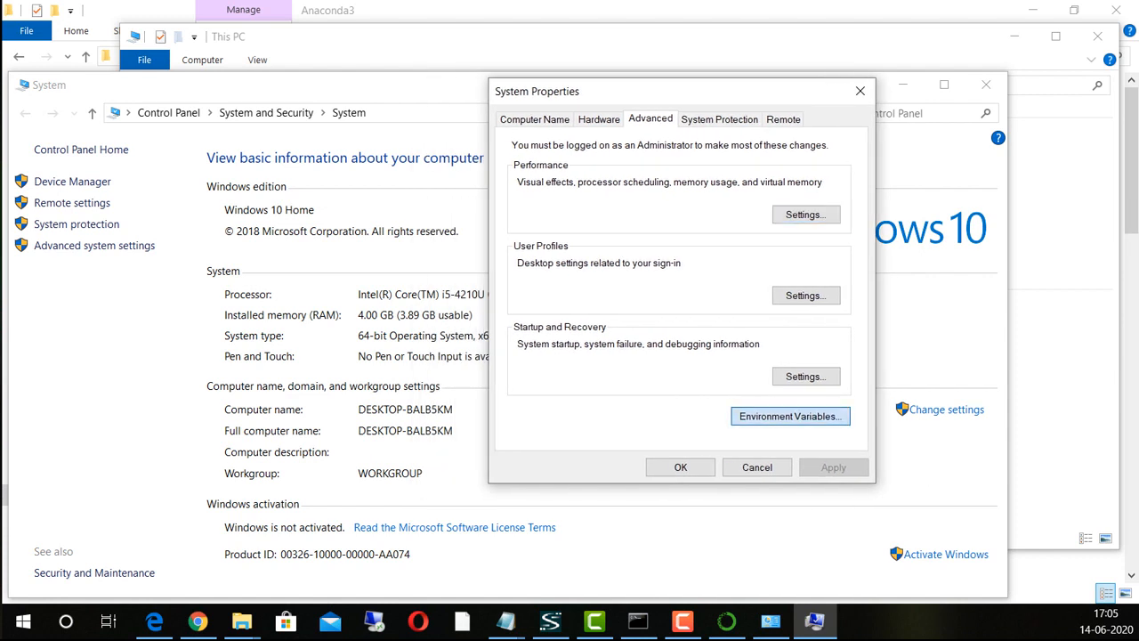
click(791, 416)
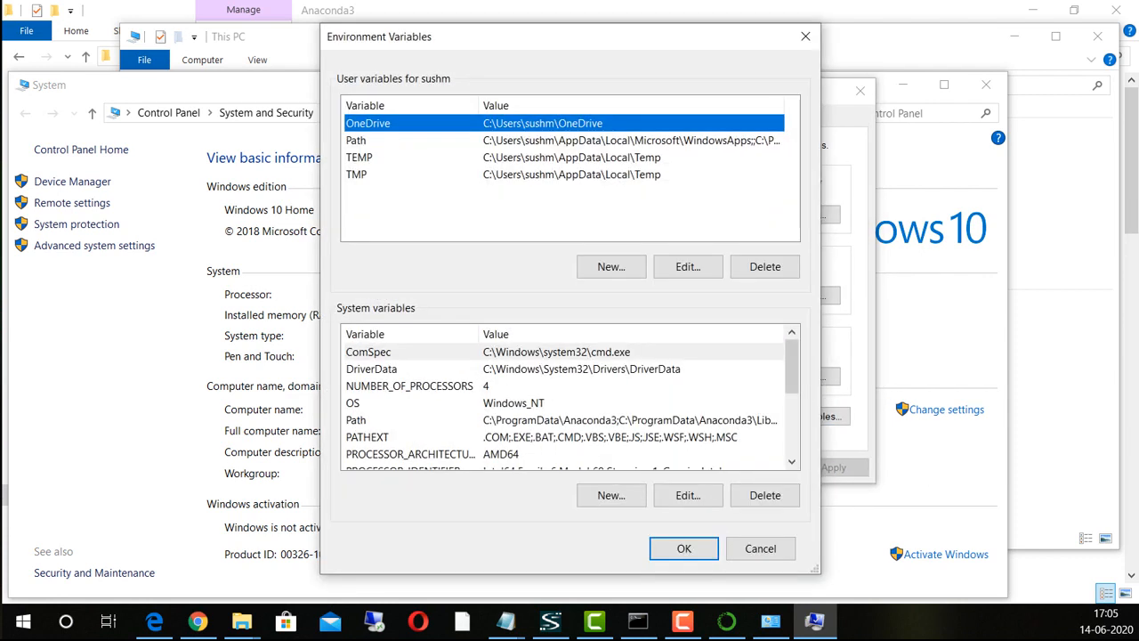
Step: Inspect the entries of the user Path variable, then close them without changes
click(400, 139)
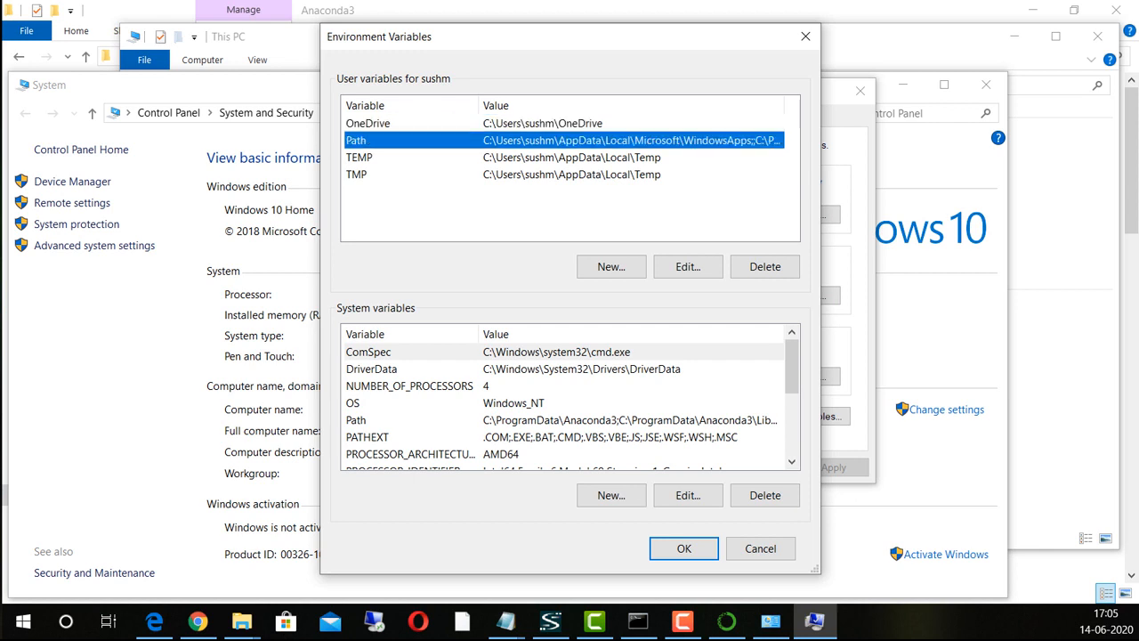
double_click(400, 139)
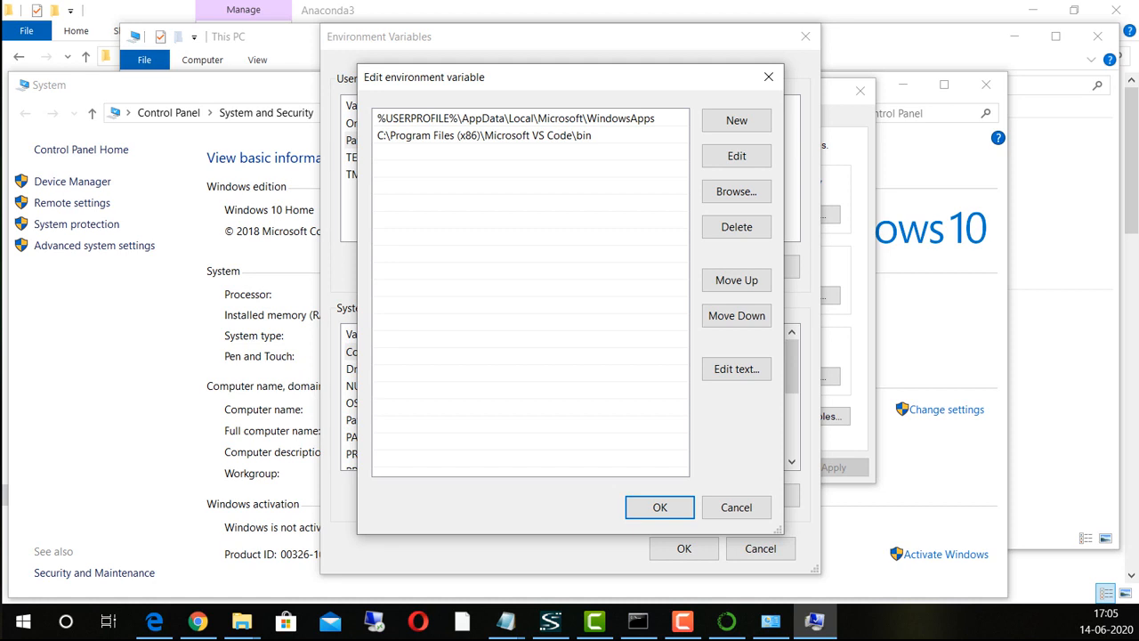
click(769, 77)
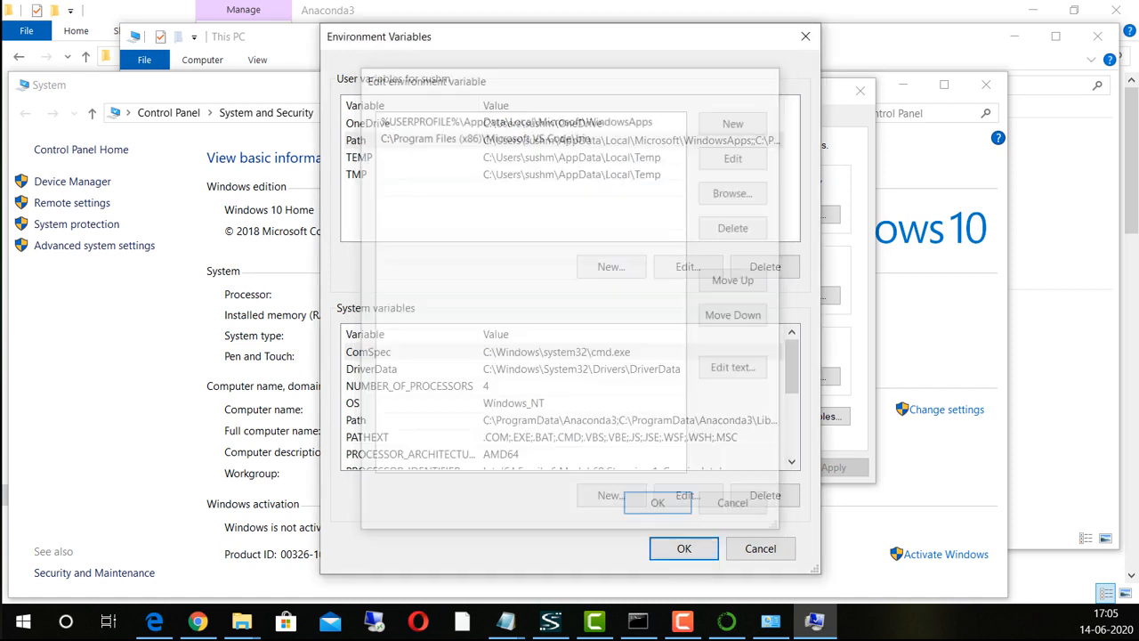
Step: Open the entries of the system Path variable and examine the Anaconda3 paths
click(409, 385)
click(356, 419)
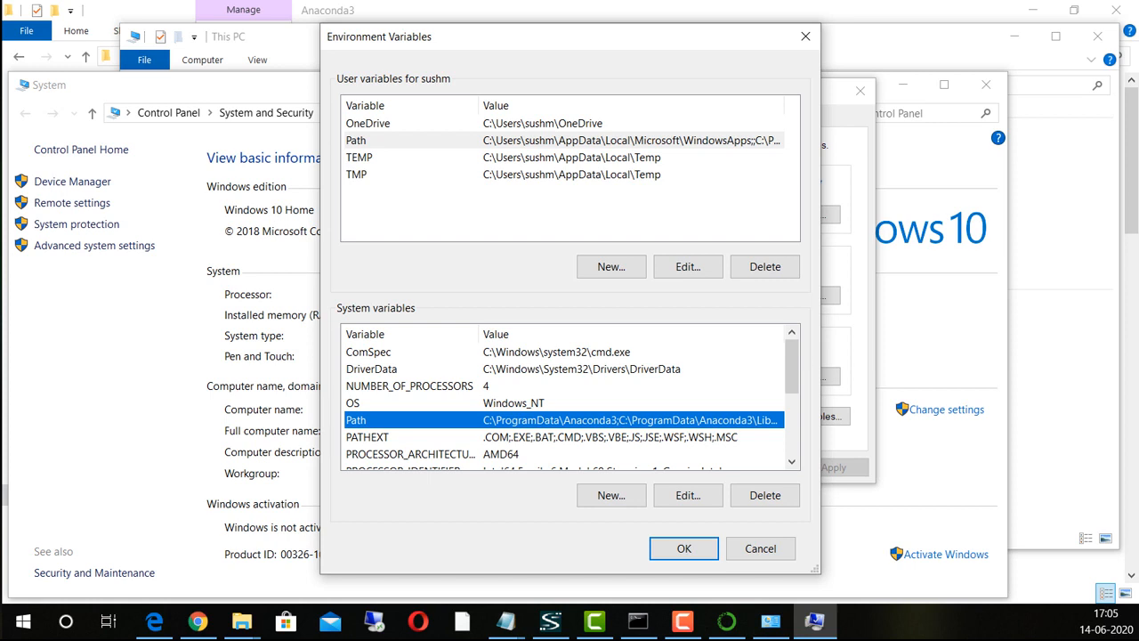
key(Return)
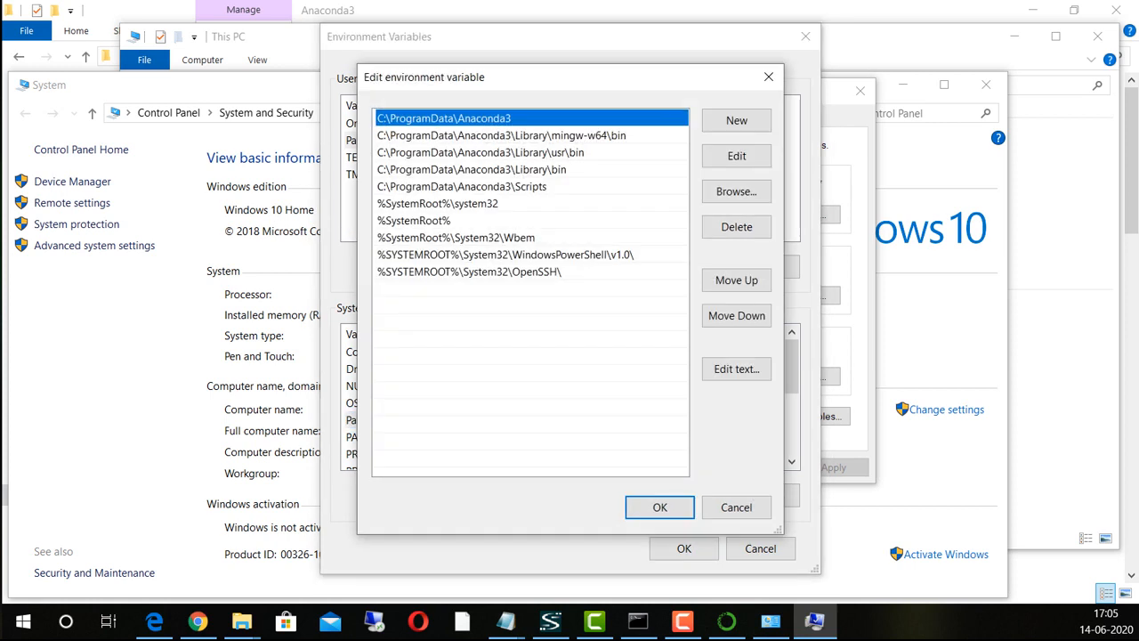
click(768, 77)
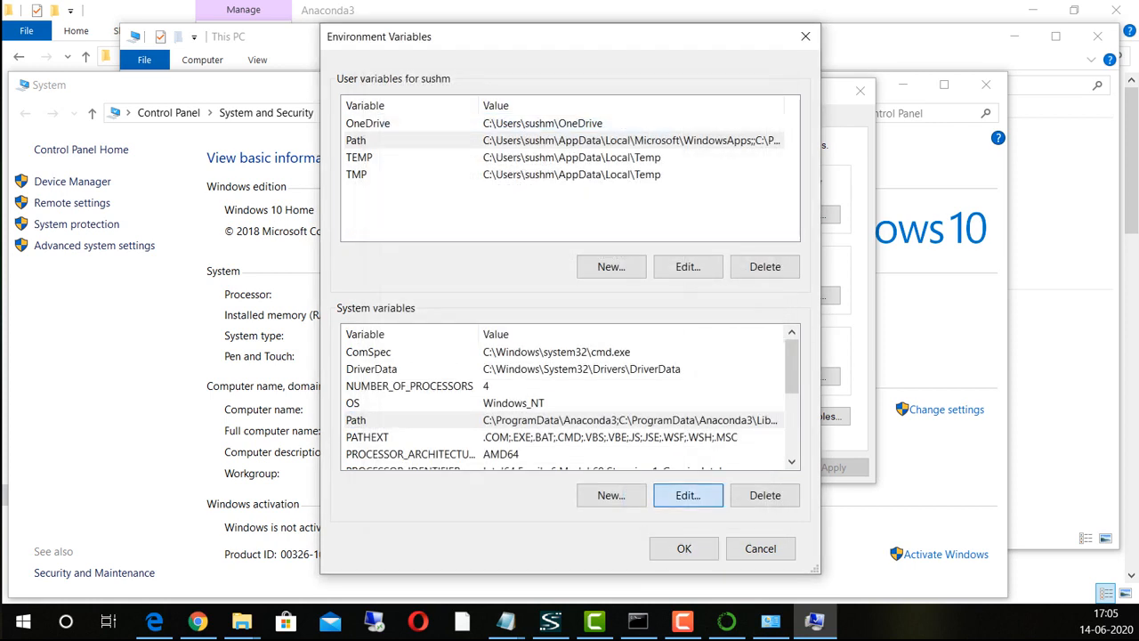
click(687, 495)
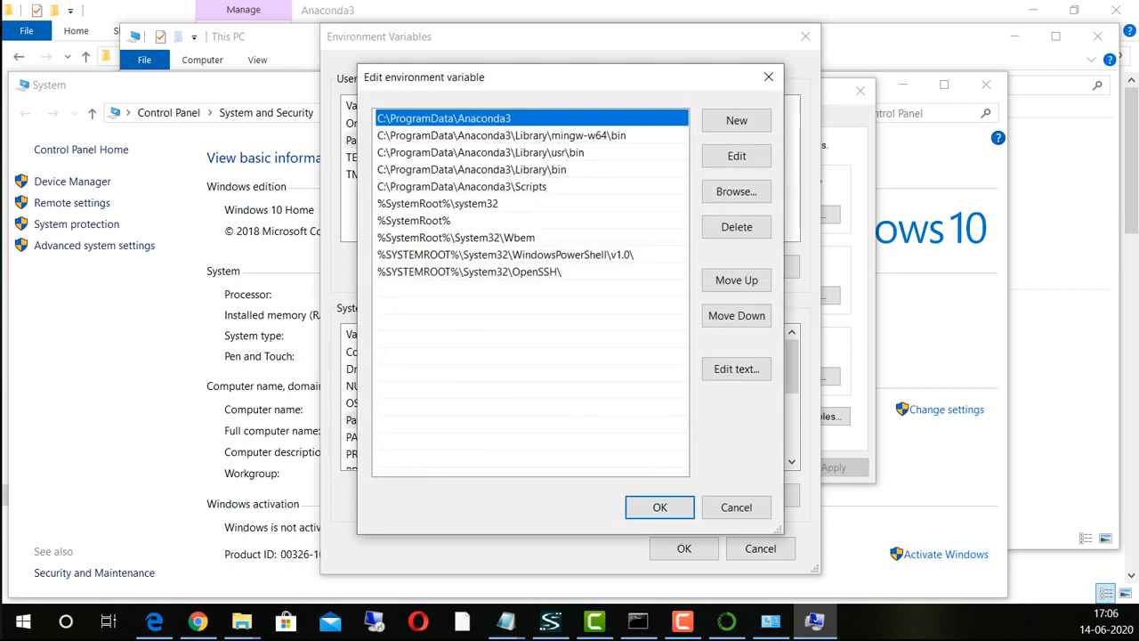
key(F2)
click(471, 169)
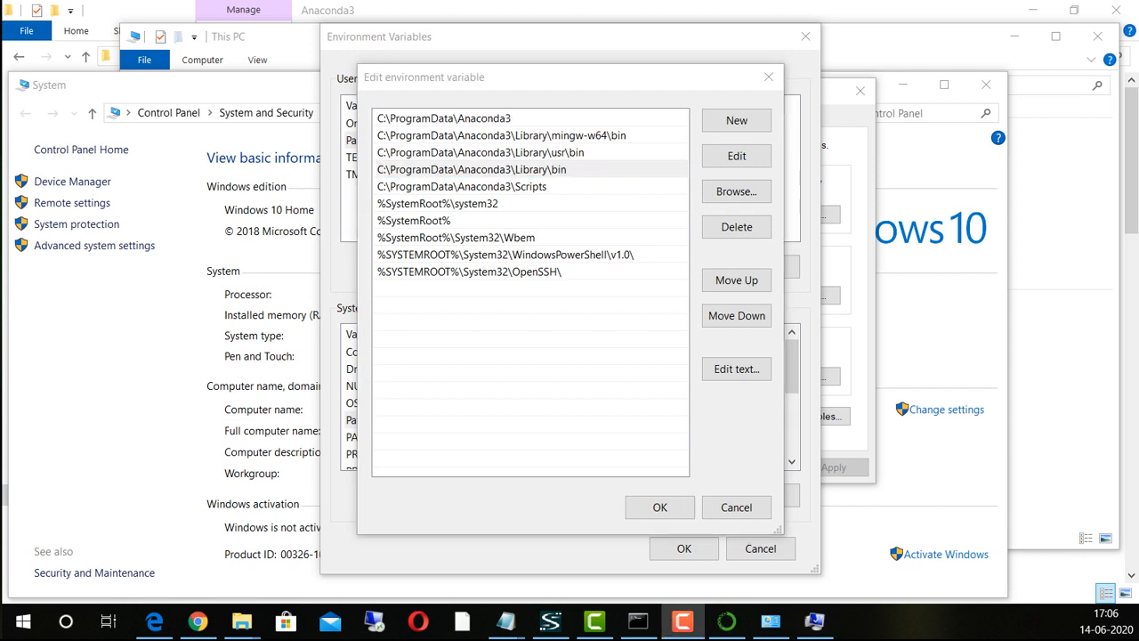
Step: Switch to Command Prompt, stop the running jupyter notebook command and clear the screen with cls
click(637, 621)
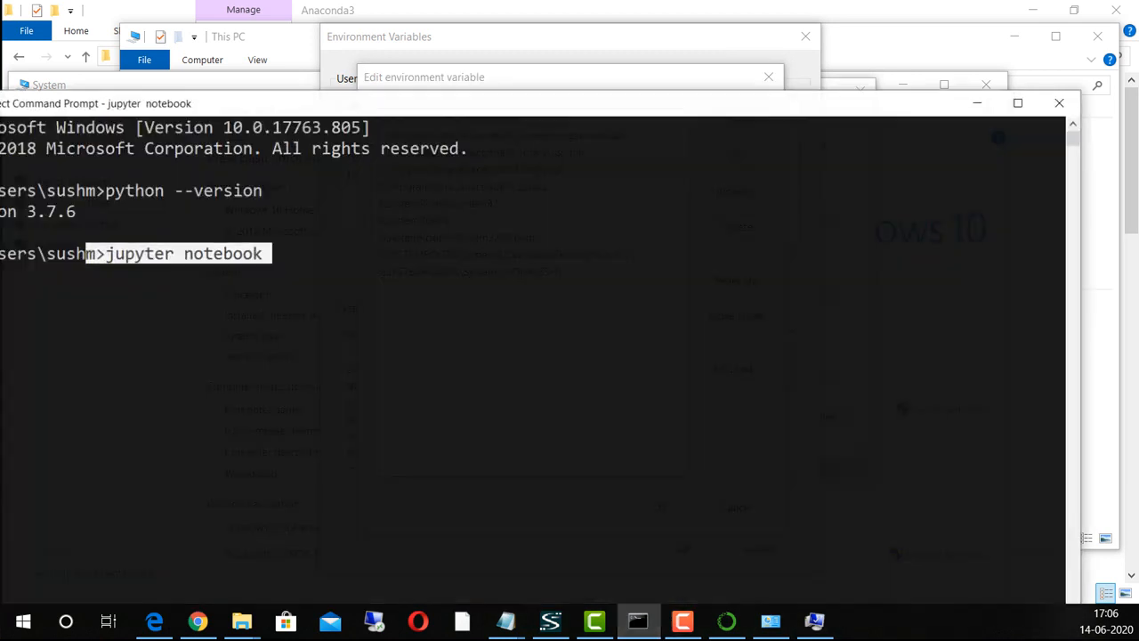
drag(481, 96, 755, 70)
click(723, 305)
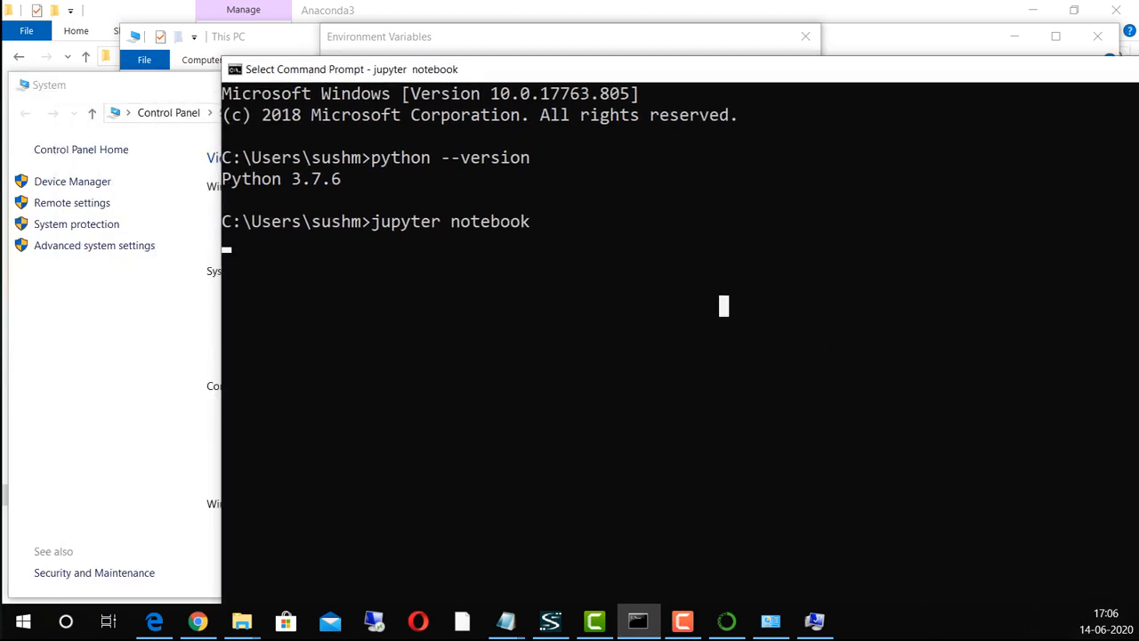
key(Return)
key(ctrl+c)
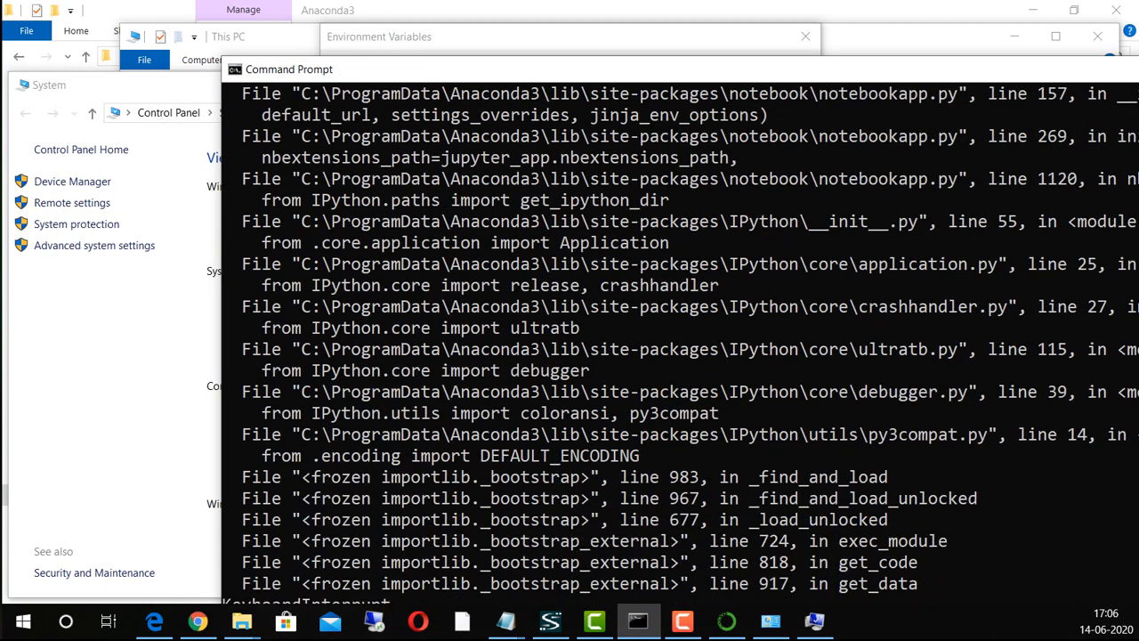
text(cls)
key(Return)
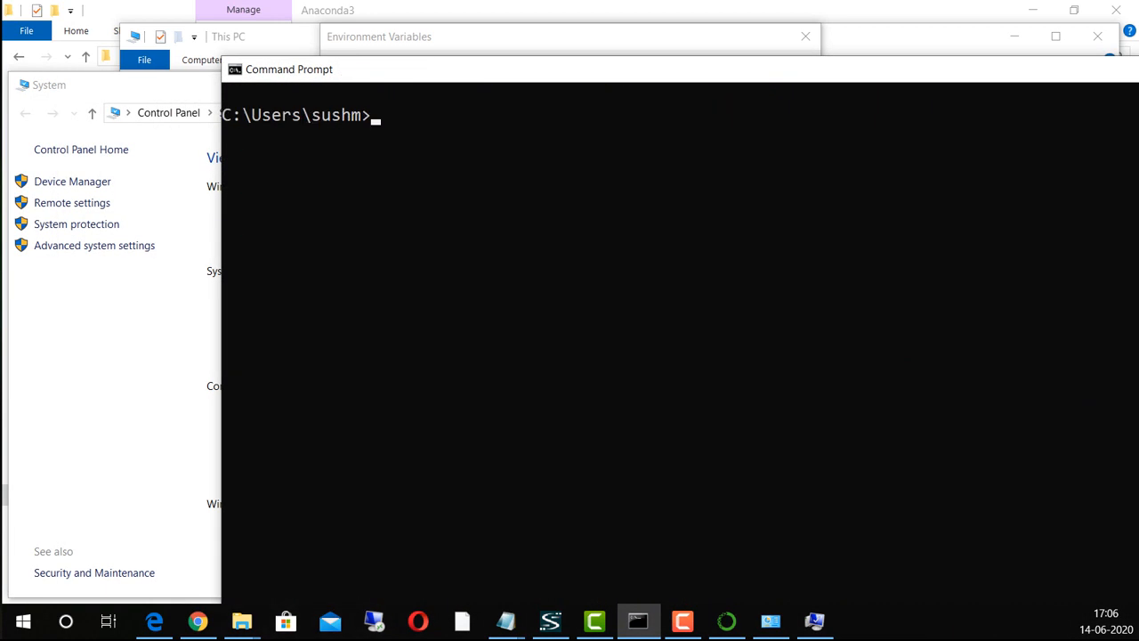
Step: Run python --version in Command Prompt, then return to the system Path entries and select the Anaconda3\Library\usr\bin entry
text(python --version)
key(Return)
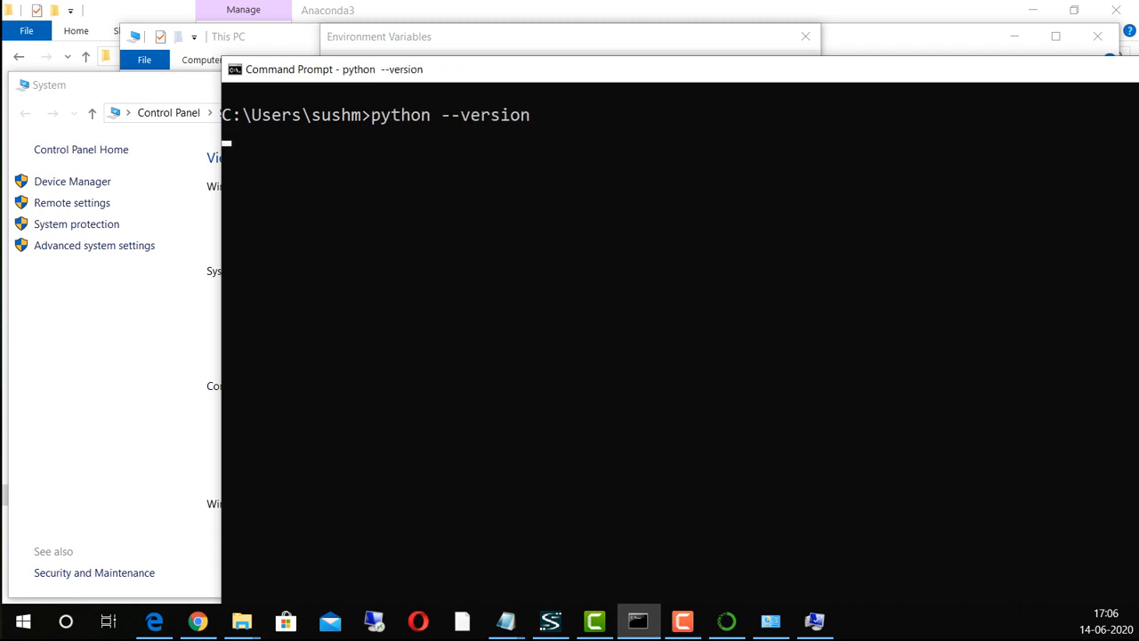
drag(623, 69, 401, 122)
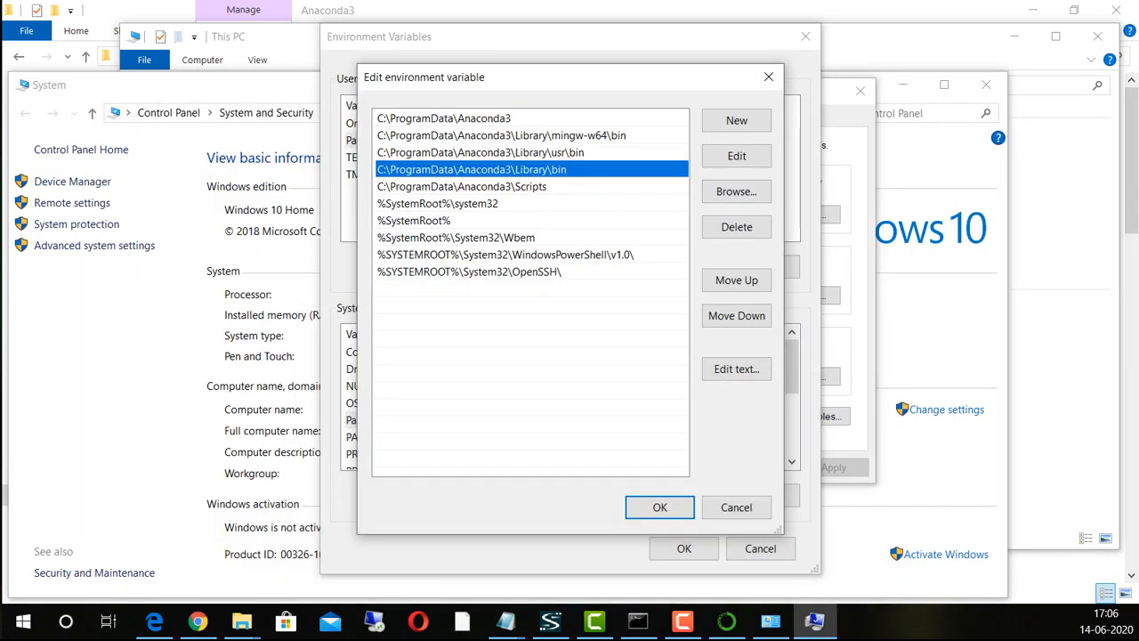
click(531, 152)
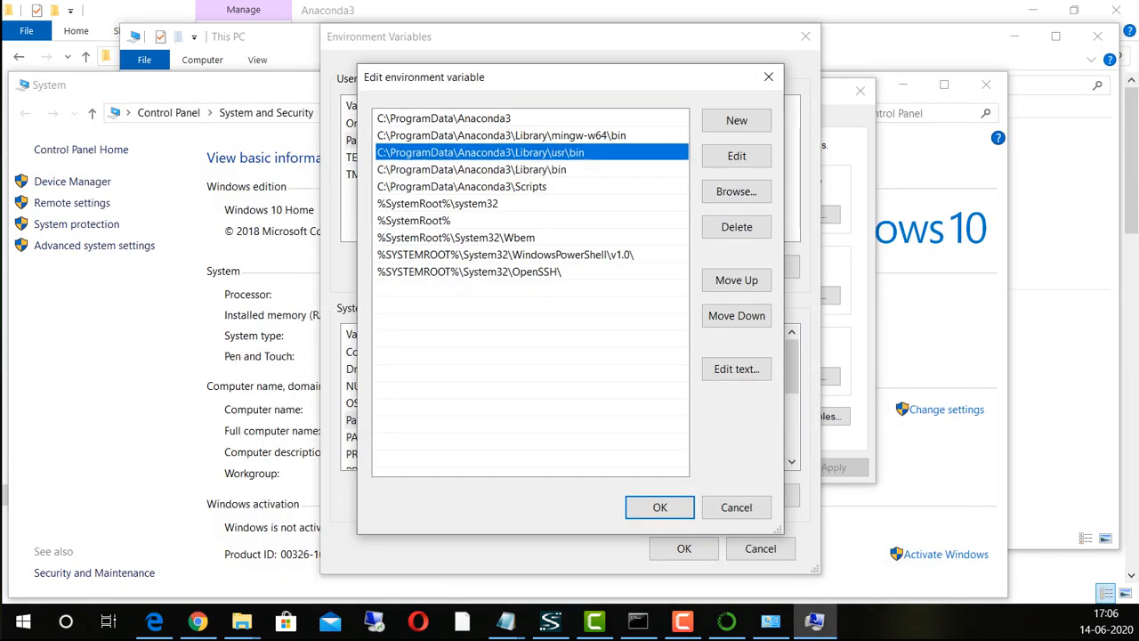
Step: Look in the Lib folder of ProgramData\Anaconda3 for items starting with "b", then return to the Anaconda3 folder
click(241, 621)
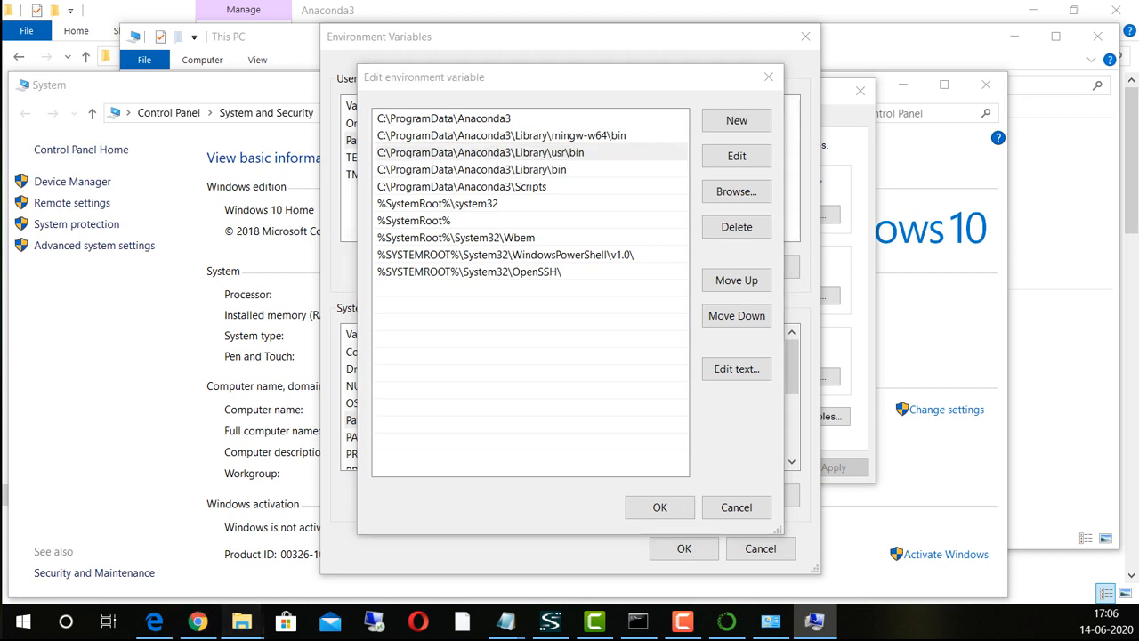
click(481, 550)
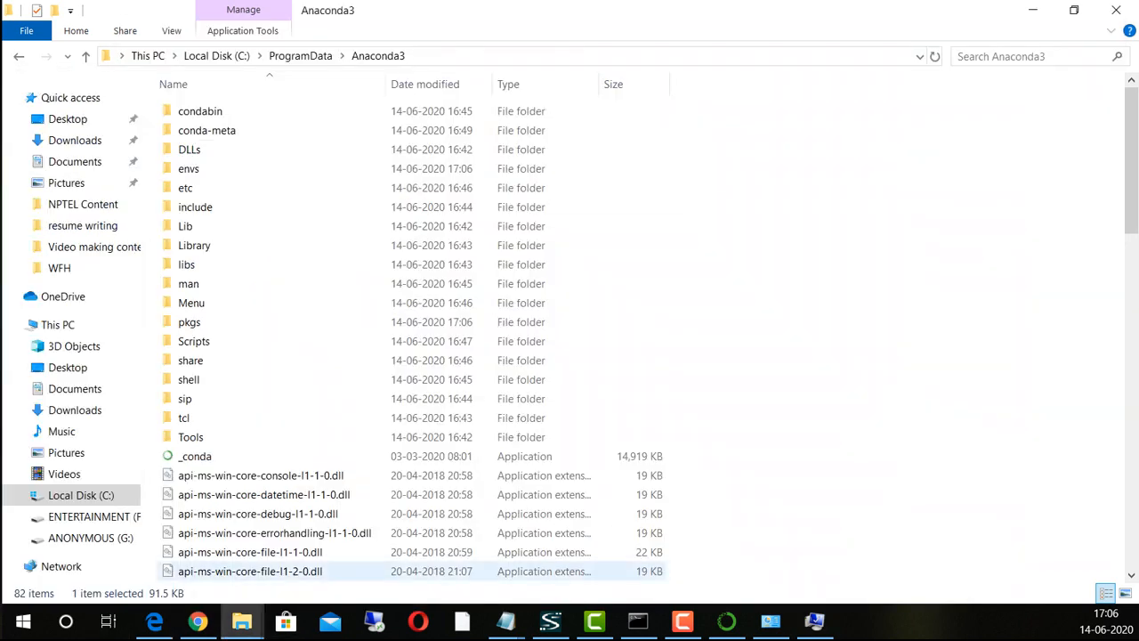
click(188, 168)
click(185, 226)
double_click(185, 226)
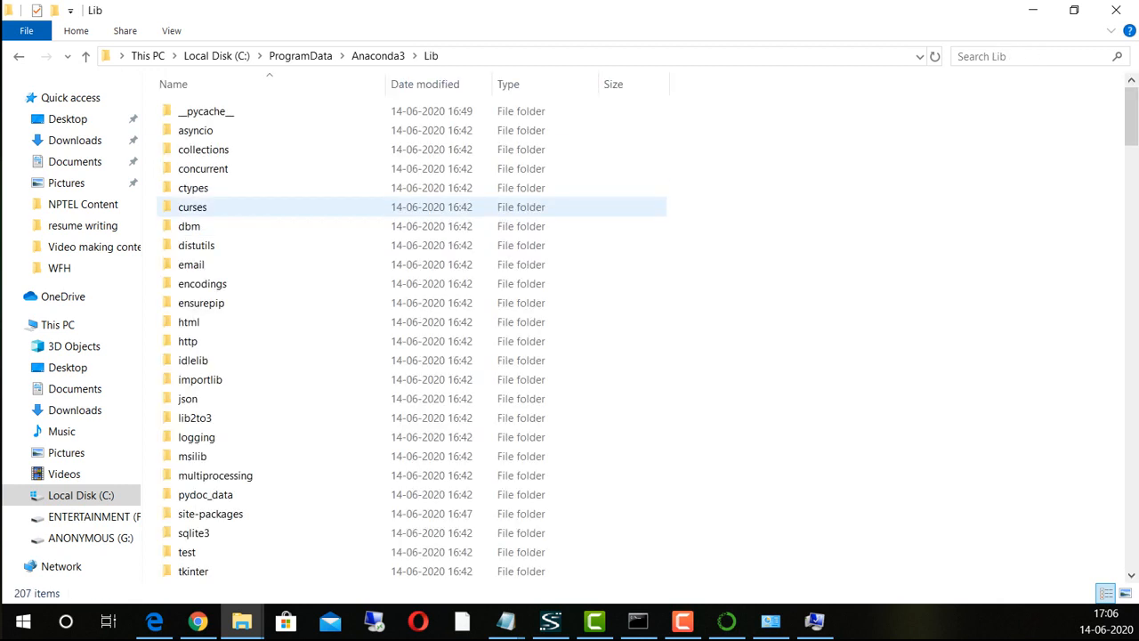
click(203, 149)
key(b)
key(b)
key(b)
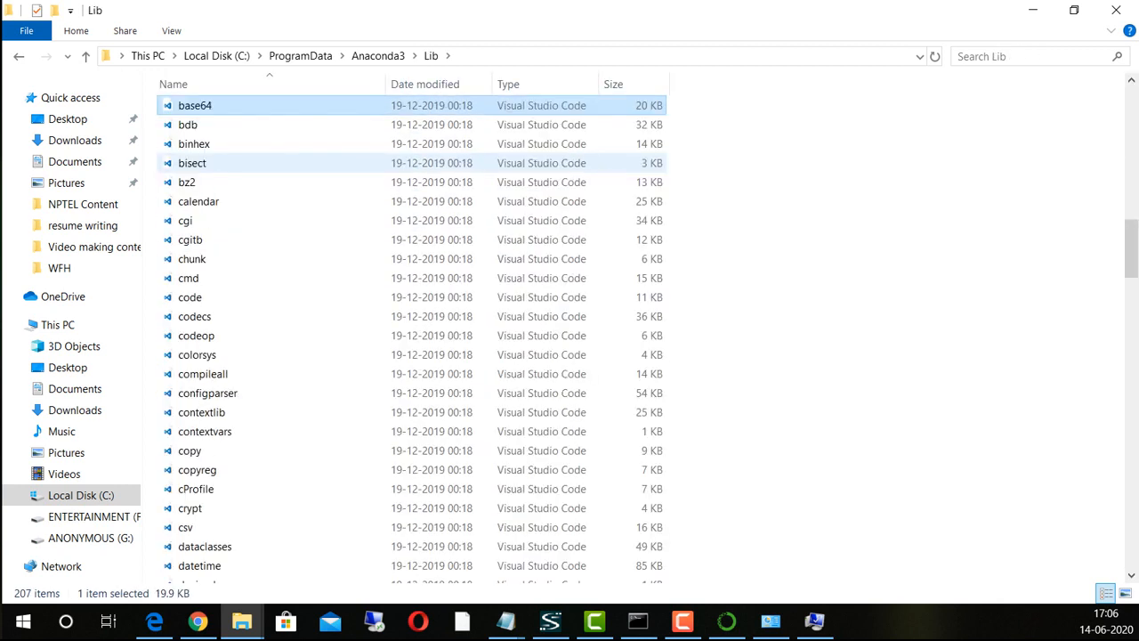
click(377, 55)
Step: Close the system Path entries without changes and open the Library\bin folder inside Anaconda3
key(alt+Tab)
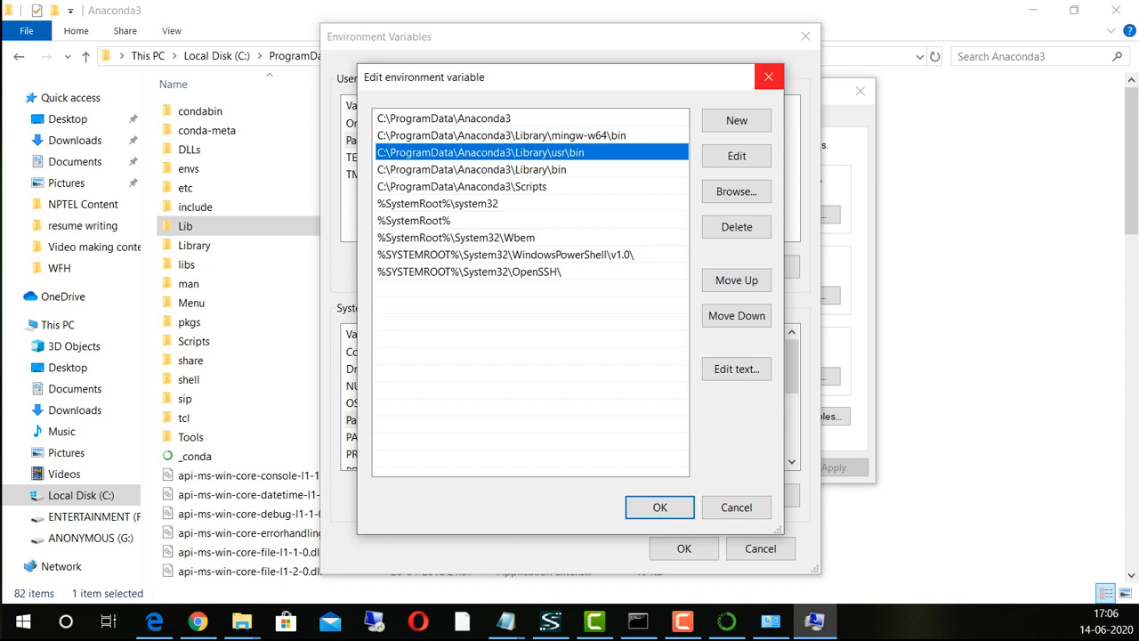
click(769, 77)
click(194, 245)
double_click(194, 245)
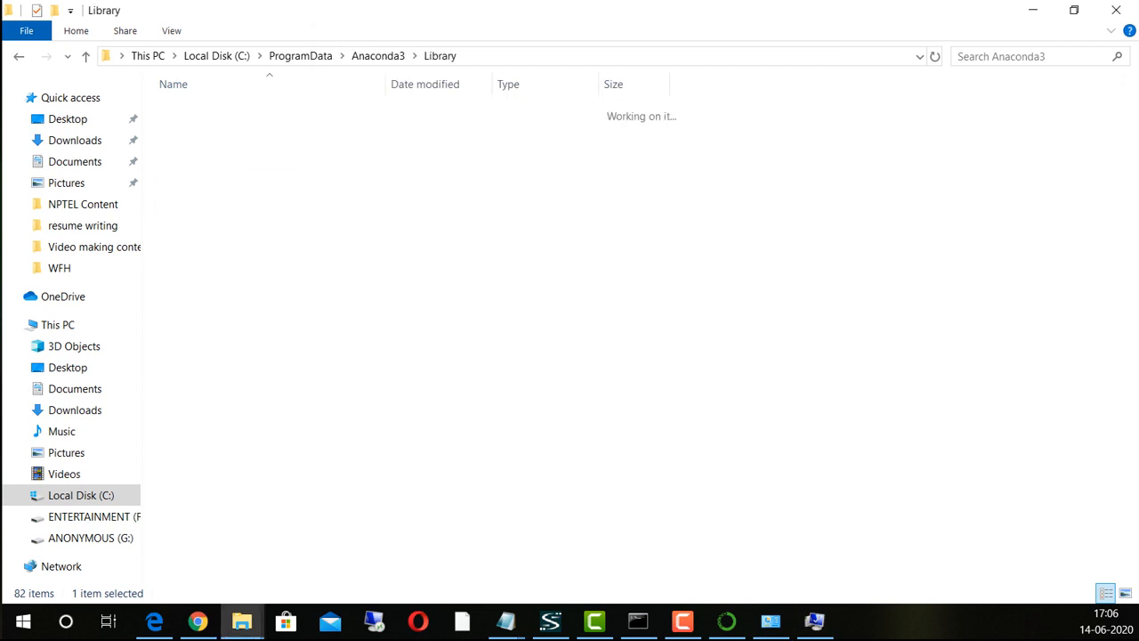
click(185, 110)
double_click(185, 110)
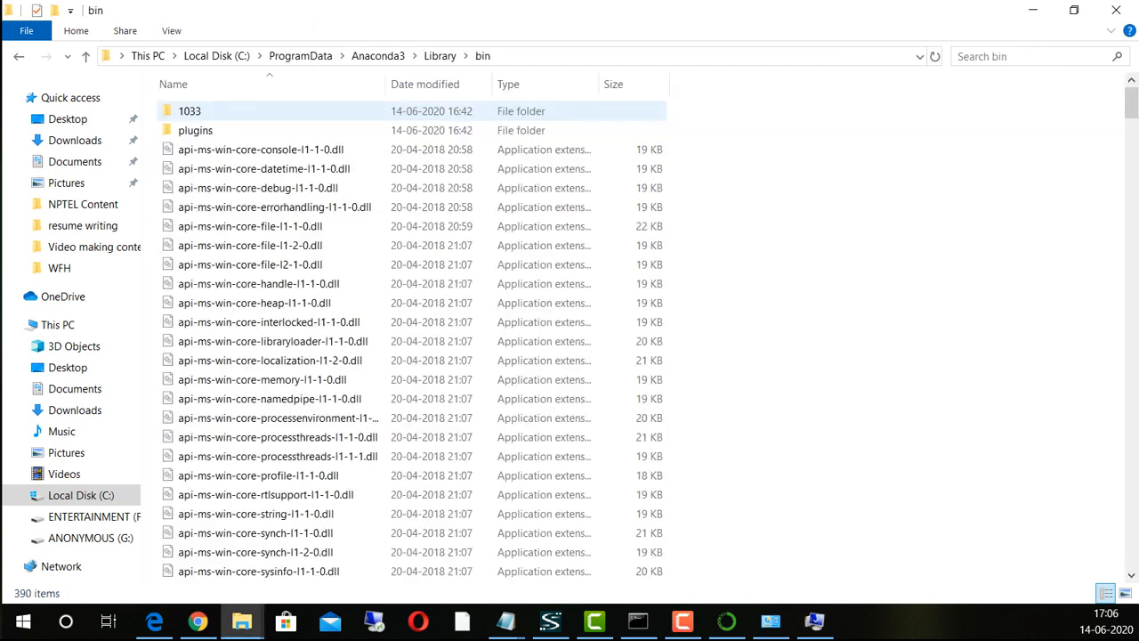
Step: Look through the files starting with "p" in the Library\bin folder
click(258, 283)
key(p)
key(p)
key(p)
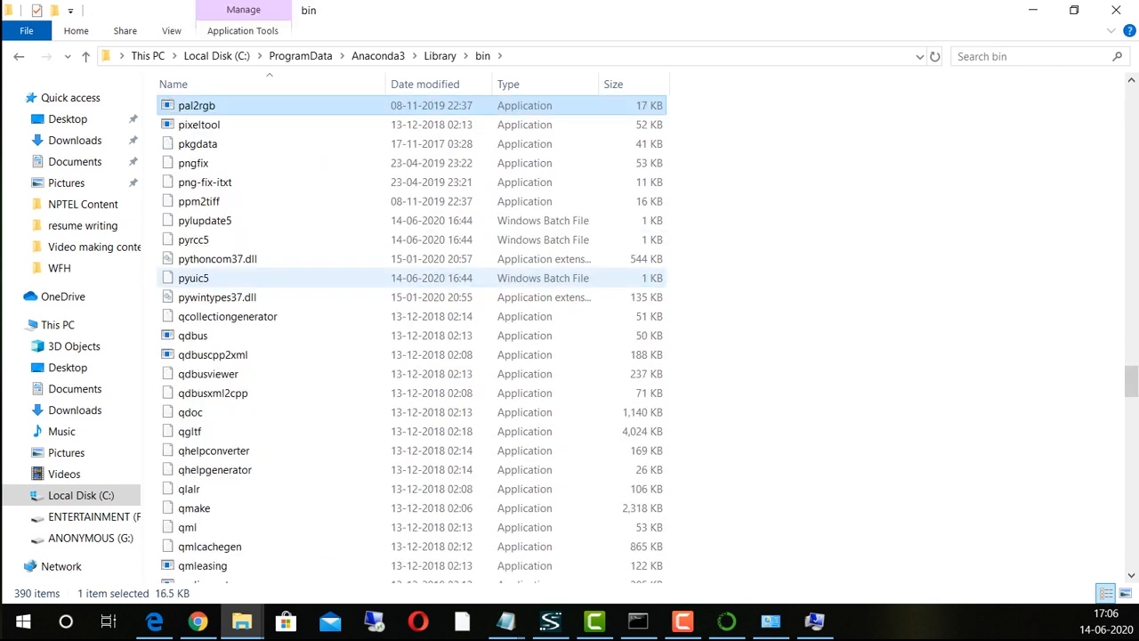
key(p)
key(p)
key(p)
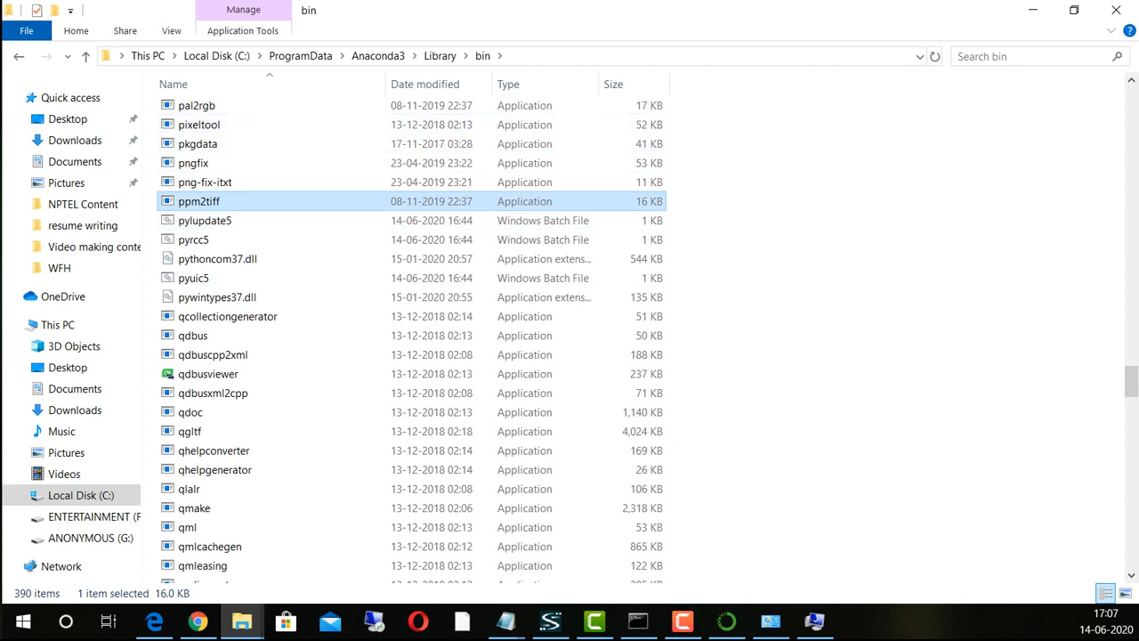
Step: Copy the full folder path C:\ProgramData\Anaconda3\Library\bin
key(alt+d)
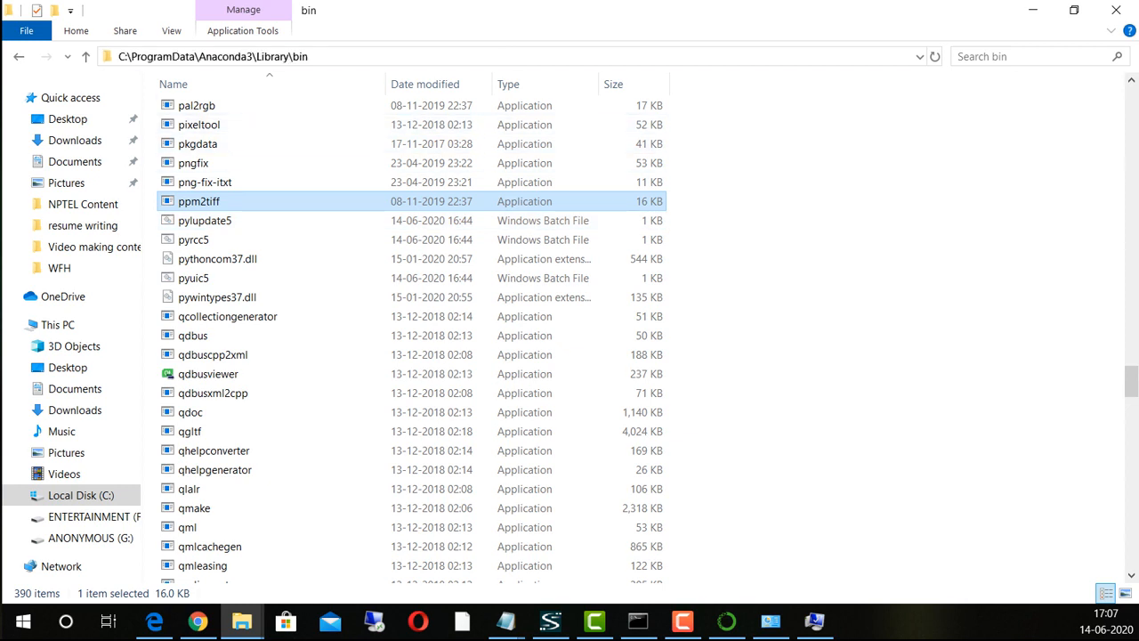
key(End)
key(ctrl+a)
key(ctrl+c)
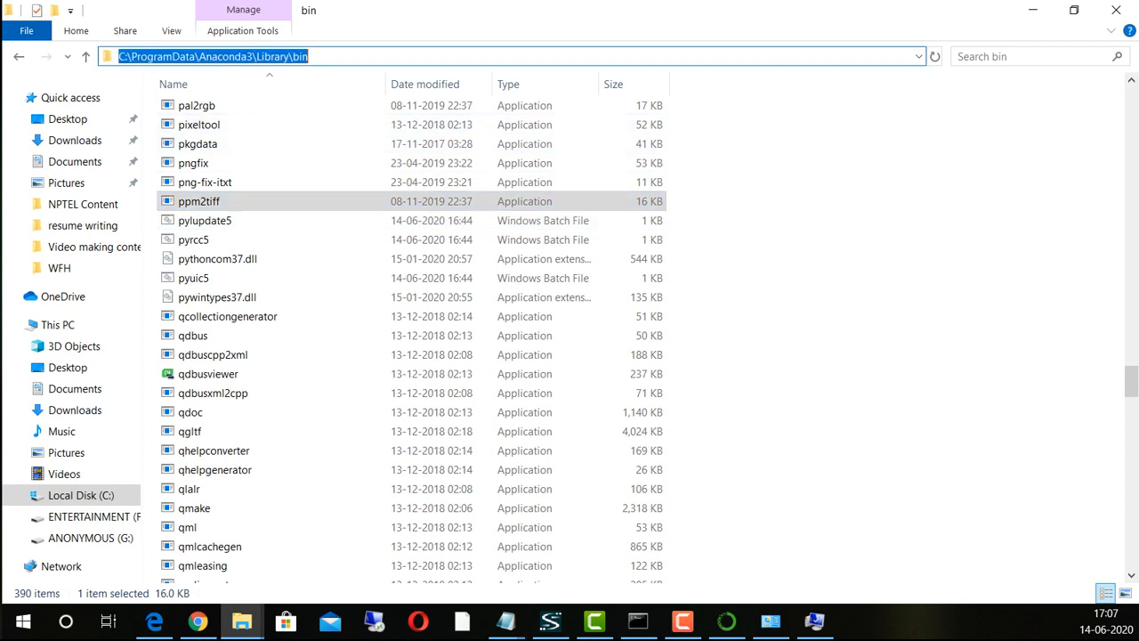
Step: Try adding C:\ProgramData\Anaconda3\Library\bin as a new entry in the system Path variable, and clear that entry again
click(814, 620)
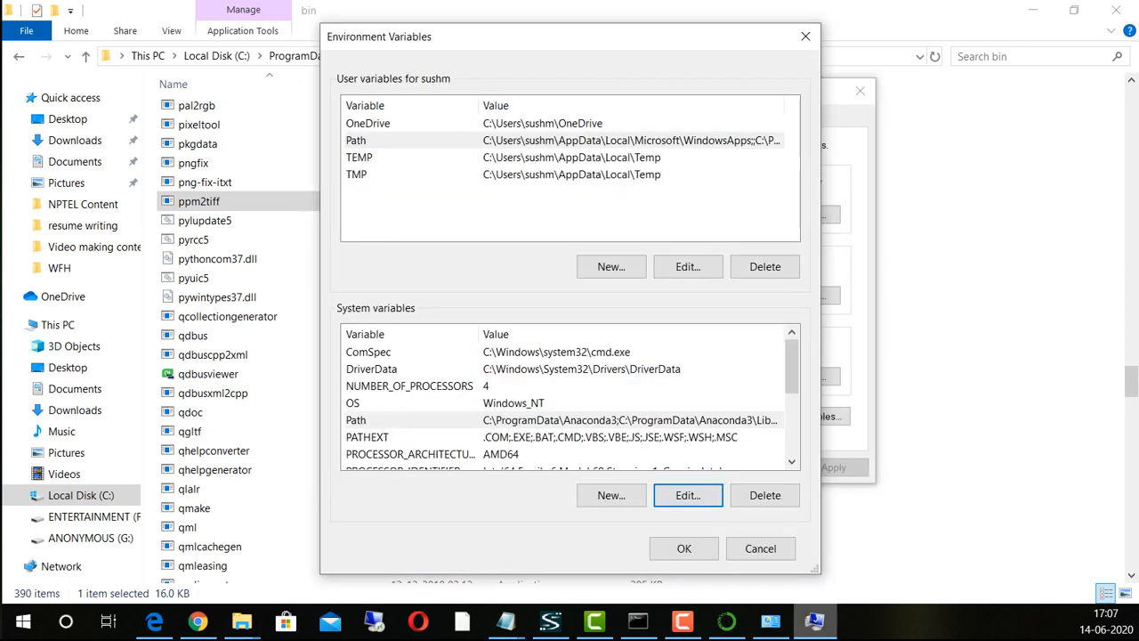
scroll(570, 400, down, 1)
scroll(570, 401, up, 1)
click(688, 495)
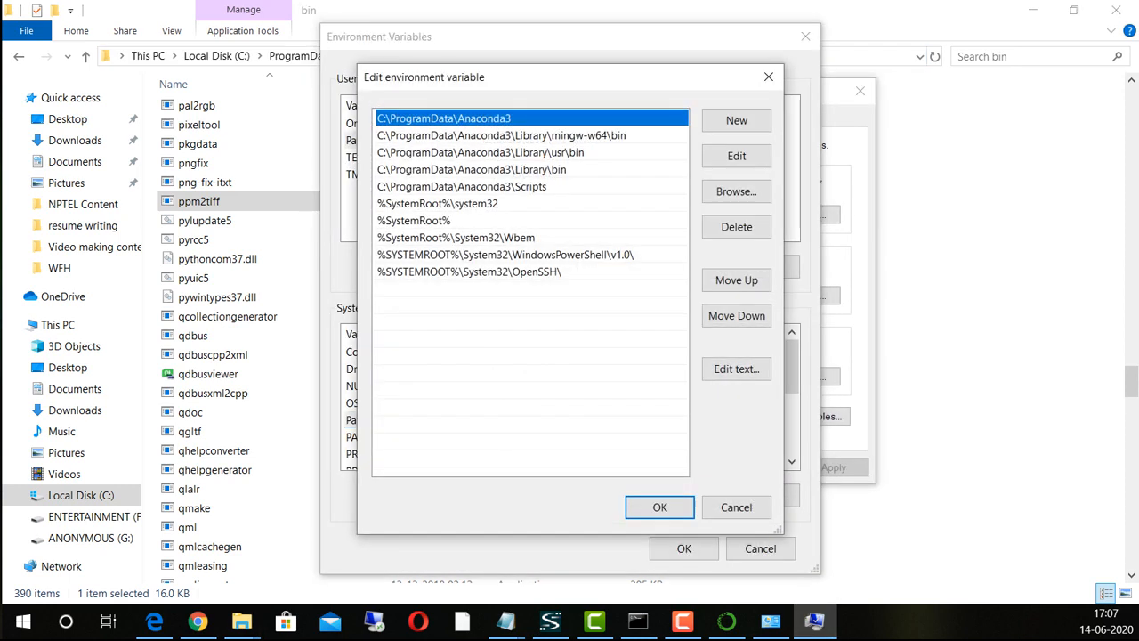
click(736, 120)
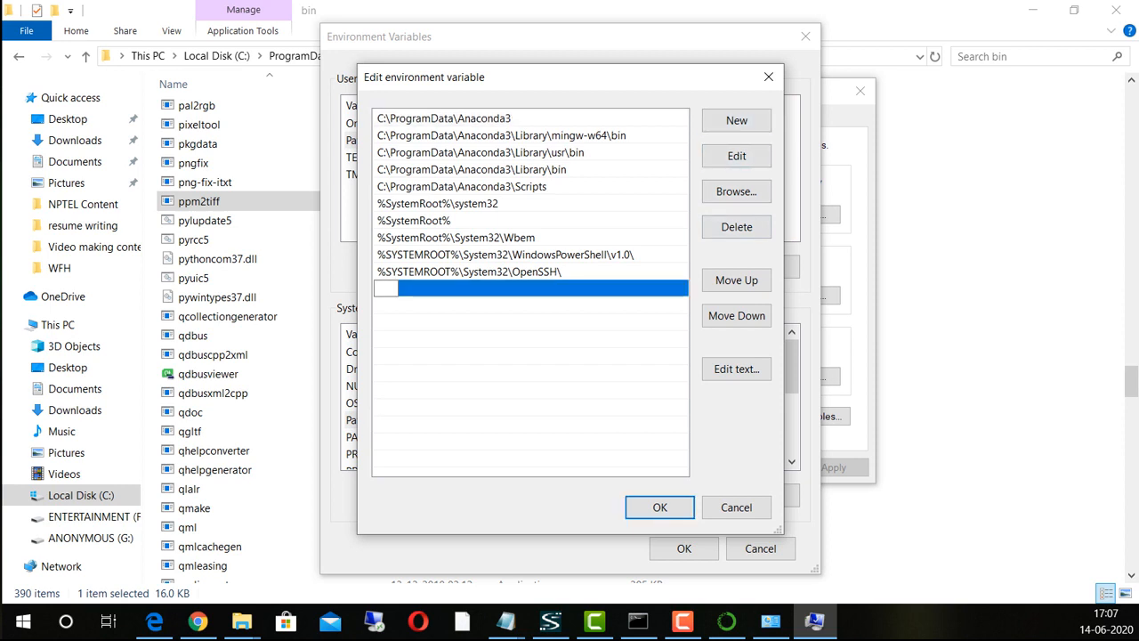
key(ctrl+v)
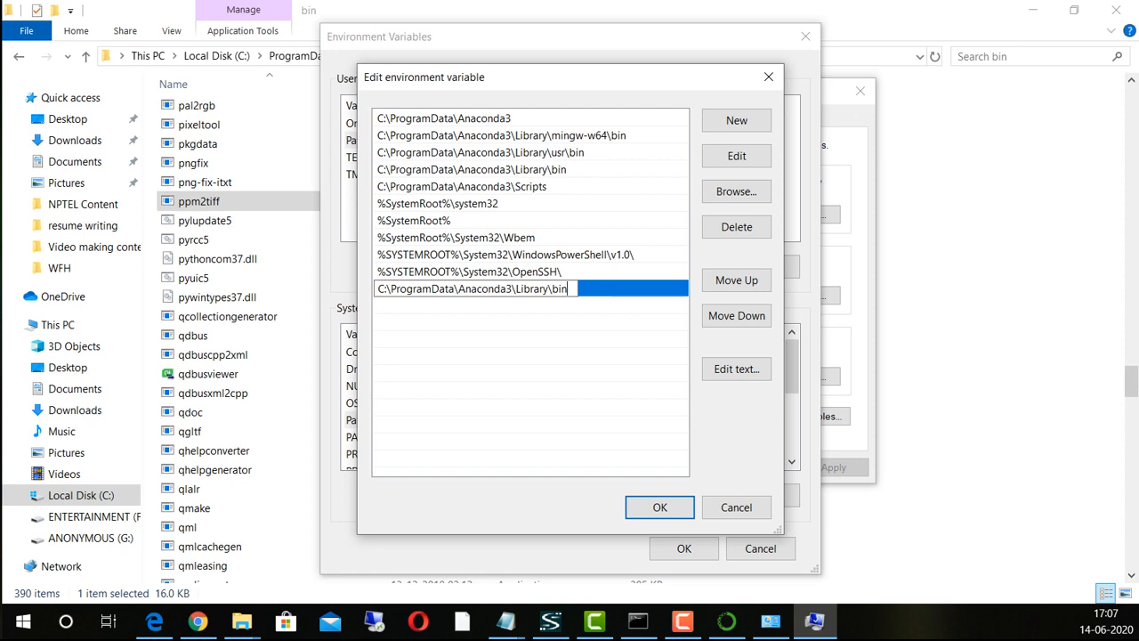
key(ctrl+a)
key(BackSpace)
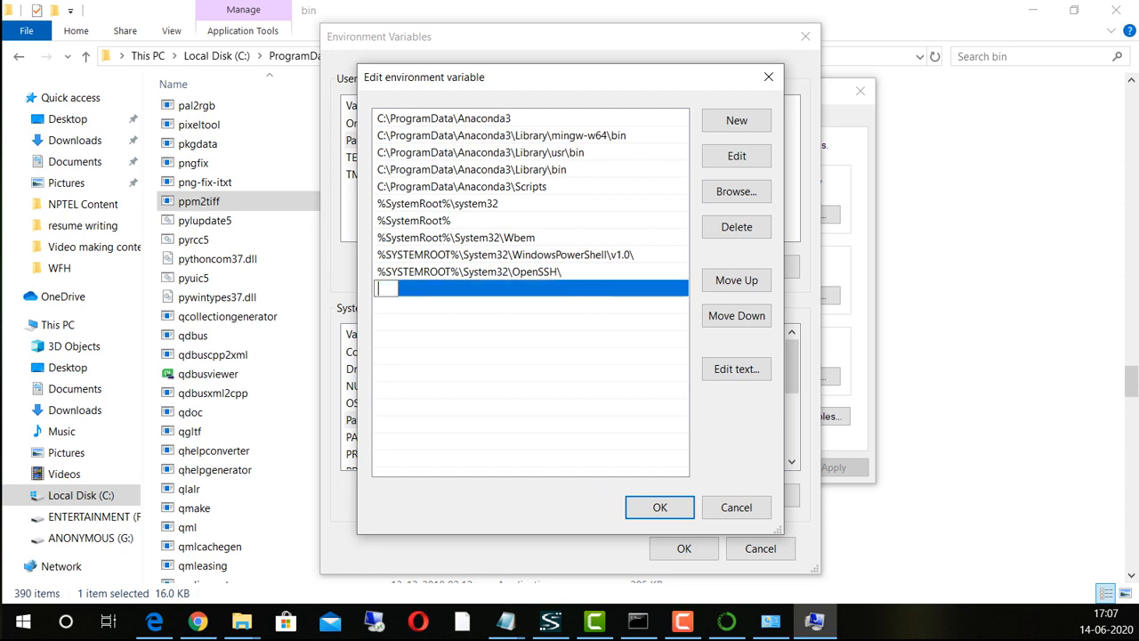
Step: Close the Path editor, Environment Variables and System Properties dialogs, and return to the Anaconda3 folder
click(659, 507)
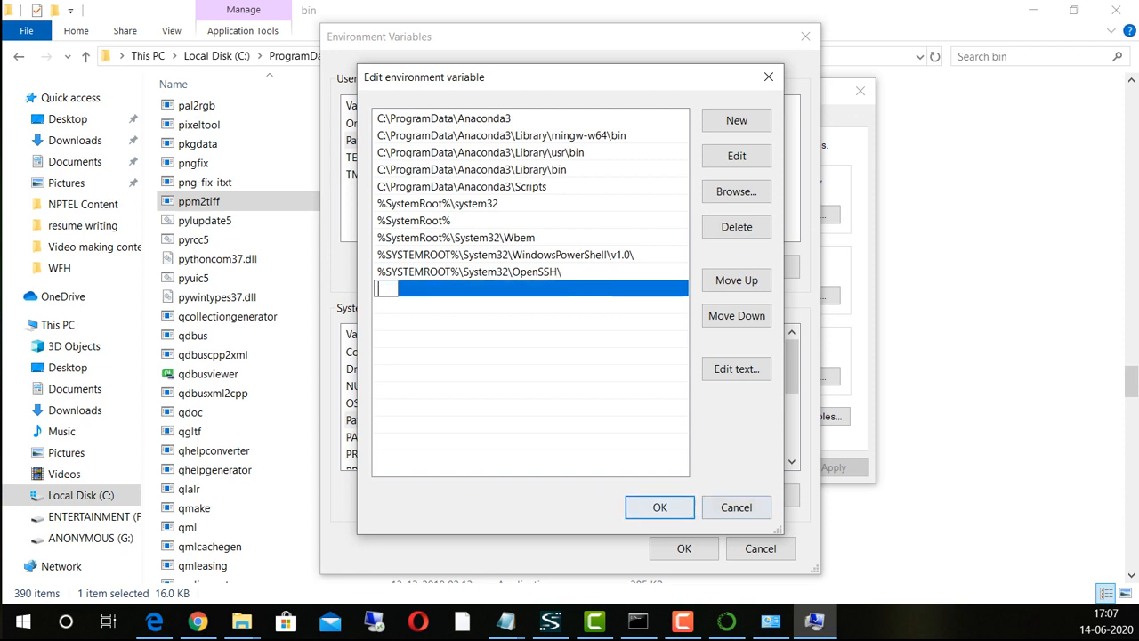
click(684, 548)
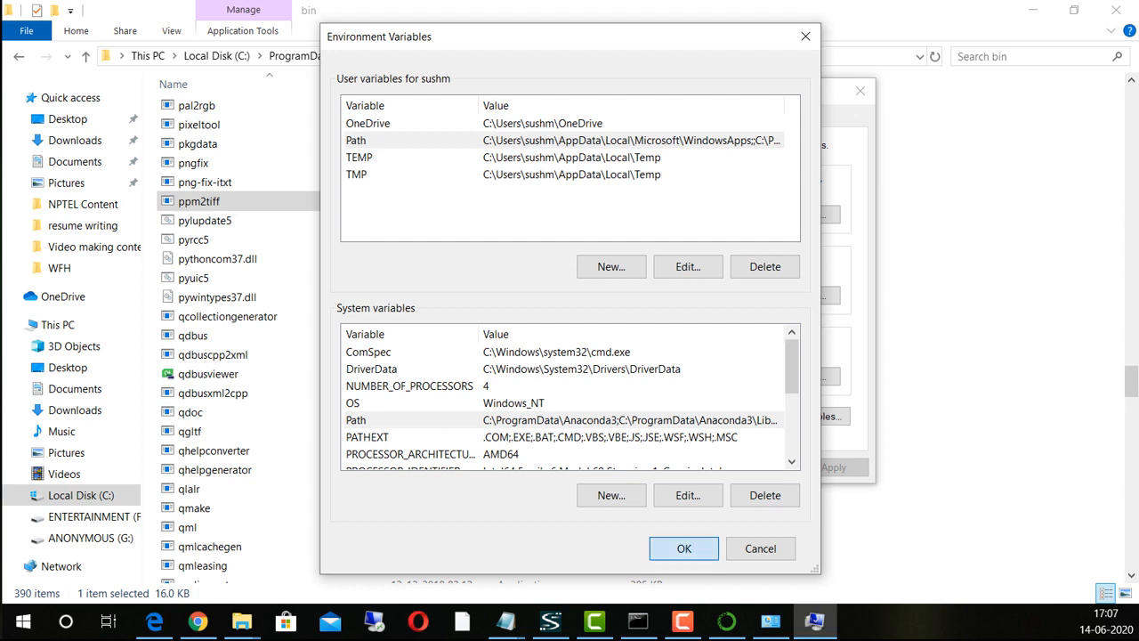
click(680, 467)
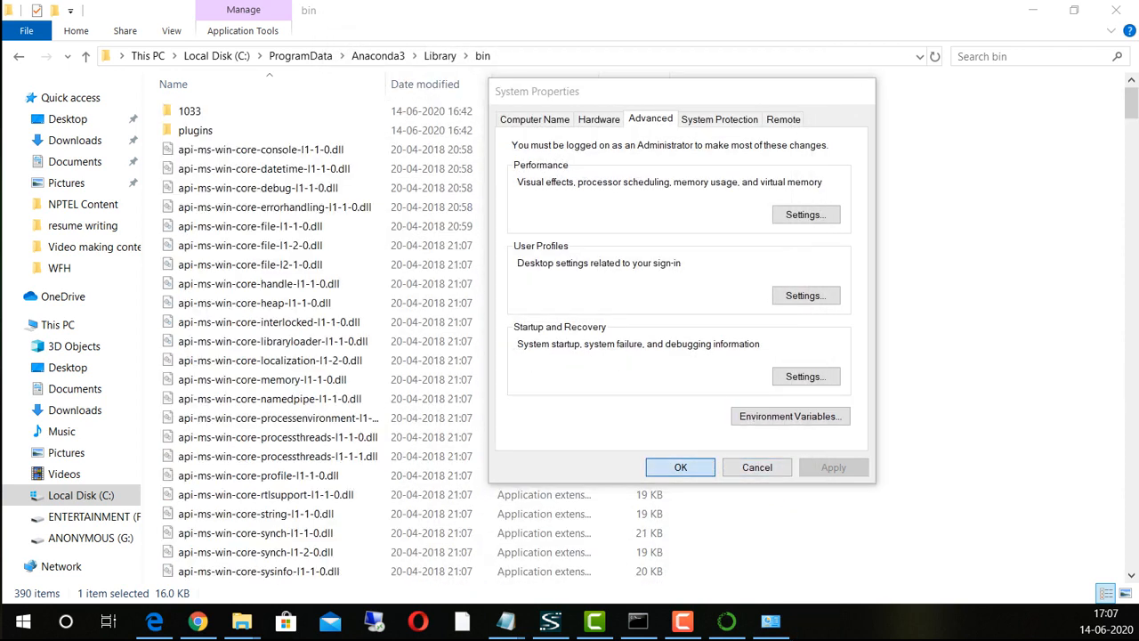
key(alt+Up)
key(alt+Up)
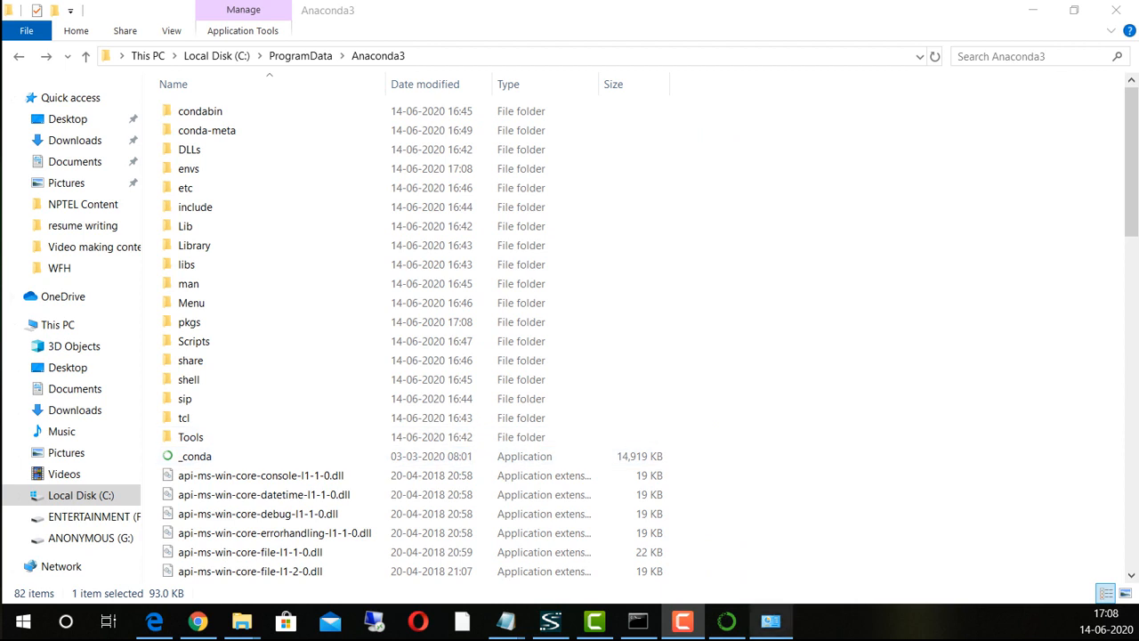
Step: Switch to the System window and open the system Path variable for editing through the advanced system settings
key(alt+Tab)
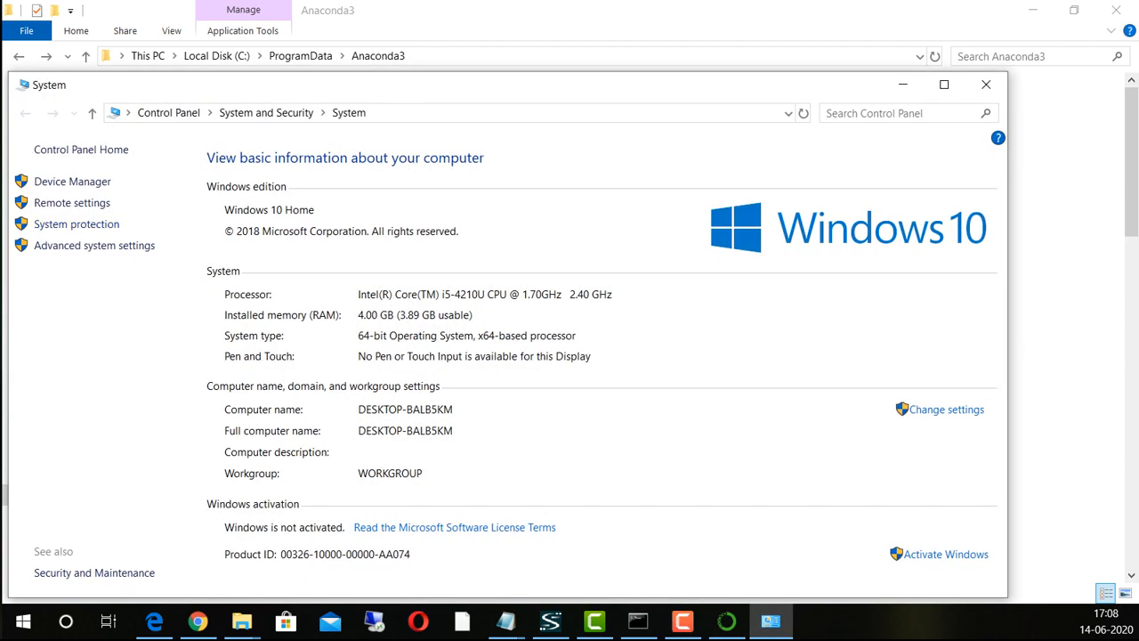
click(94, 246)
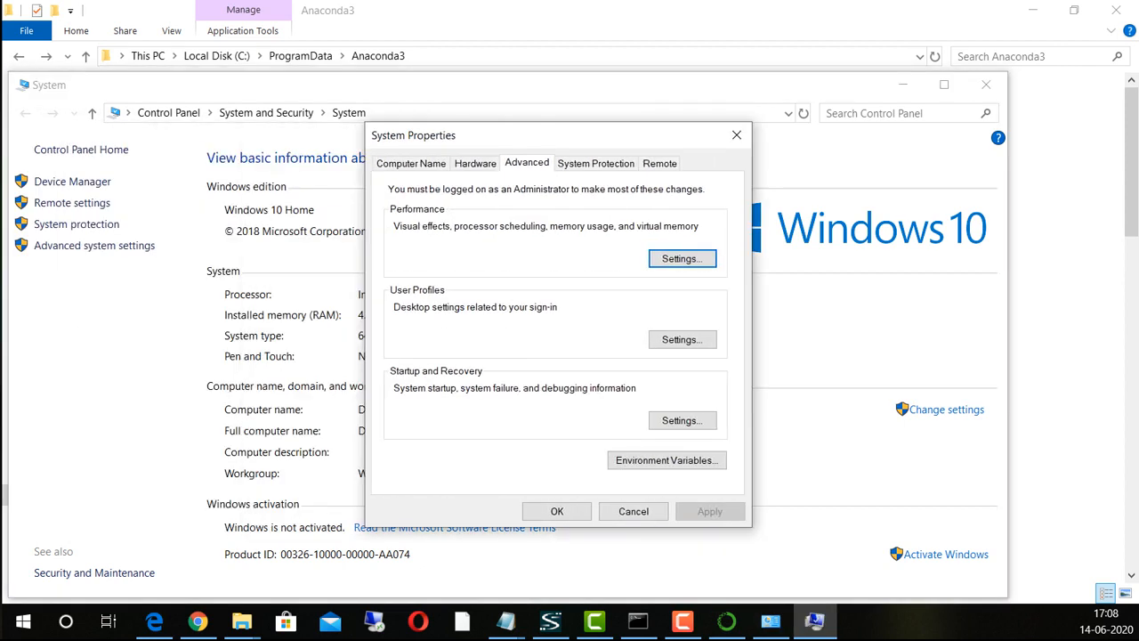
click(815, 433)
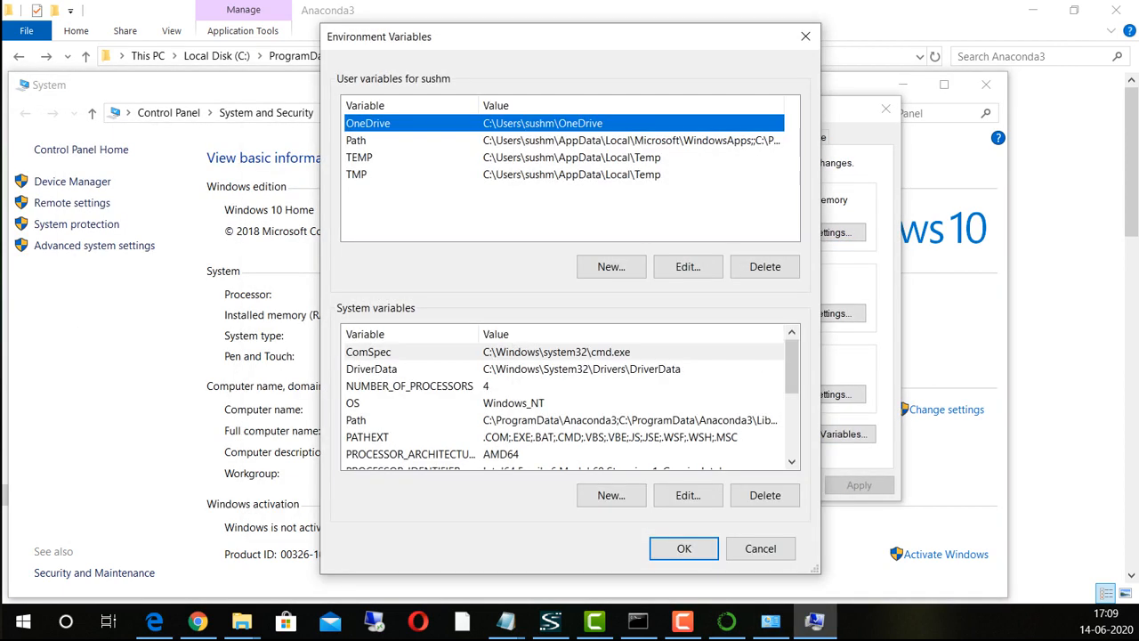
click(356, 419)
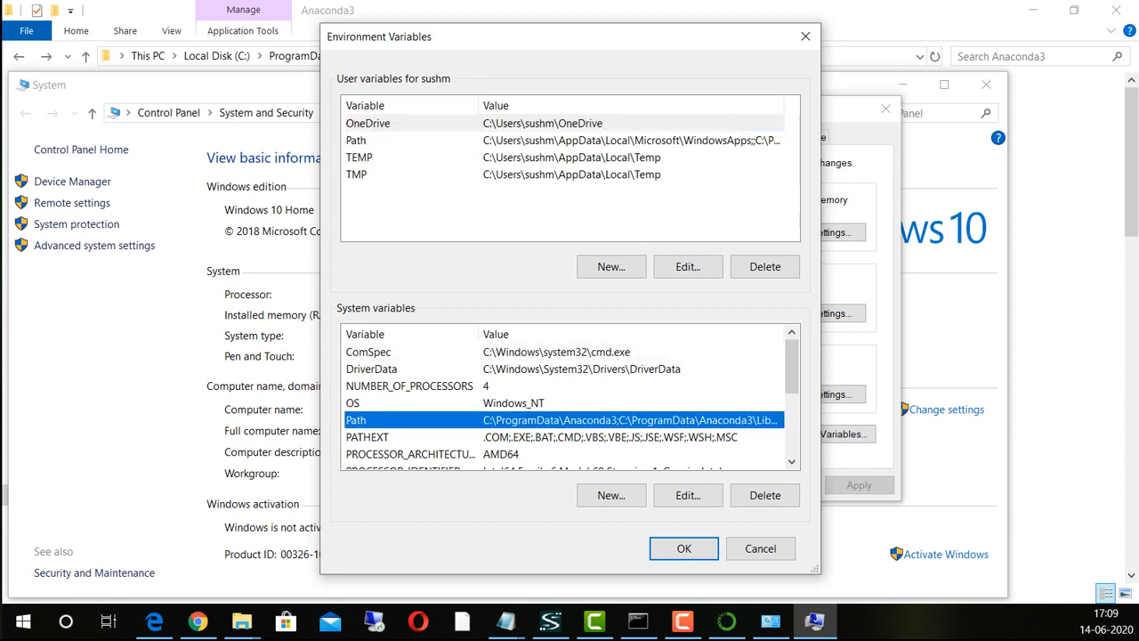
click(687, 495)
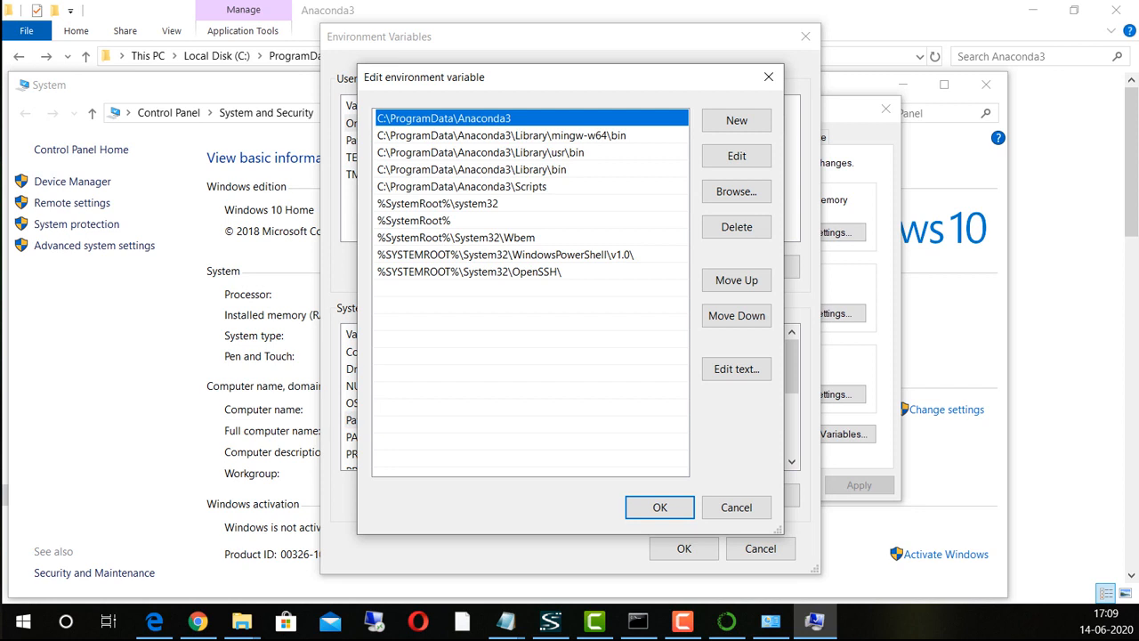
Step: Go through the Anaconda3 entries in the system Path: the root folder, Library\mingw-w64\bin, Library\usr\bin, Library\bin and Scripts
click(472, 169)
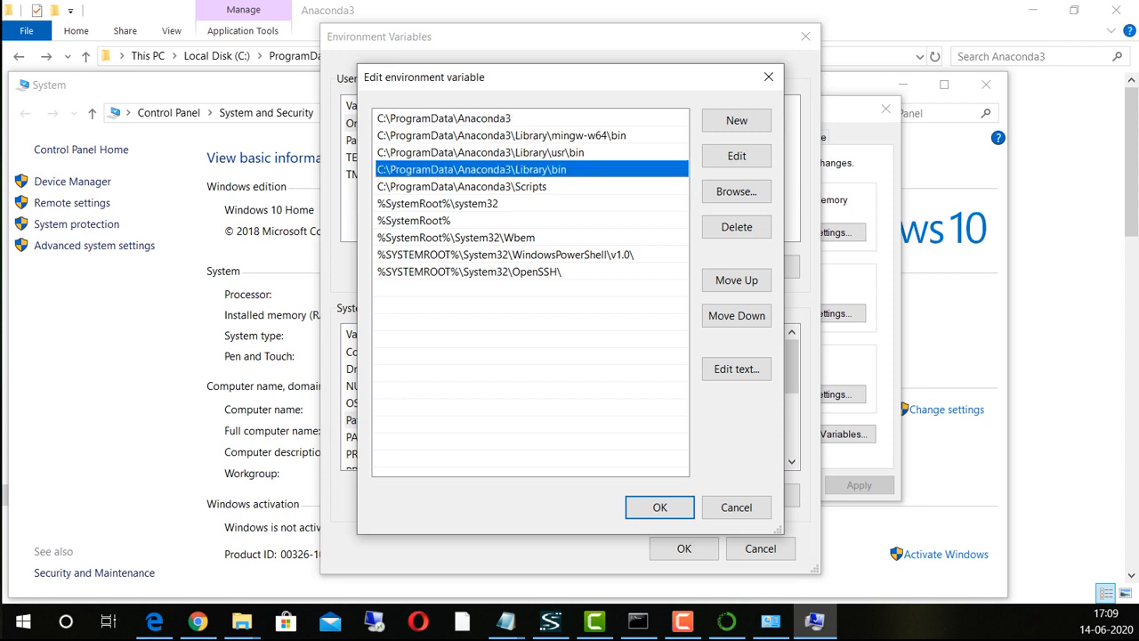
click(481, 152)
click(444, 117)
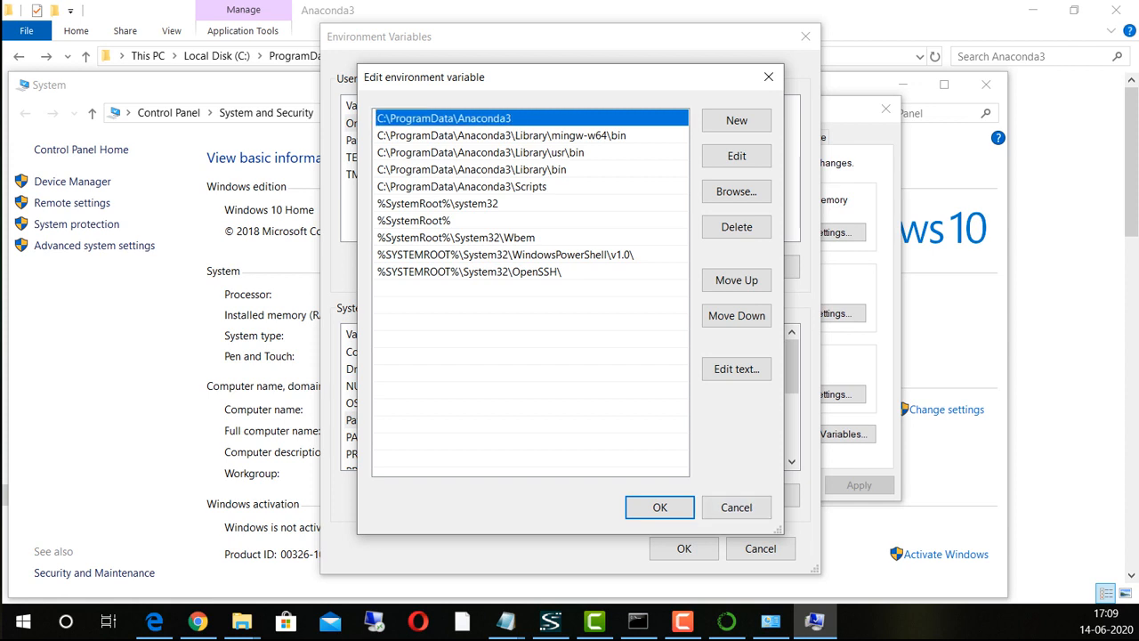
click(501, 135)
click(480, 152)
click(472, 169)
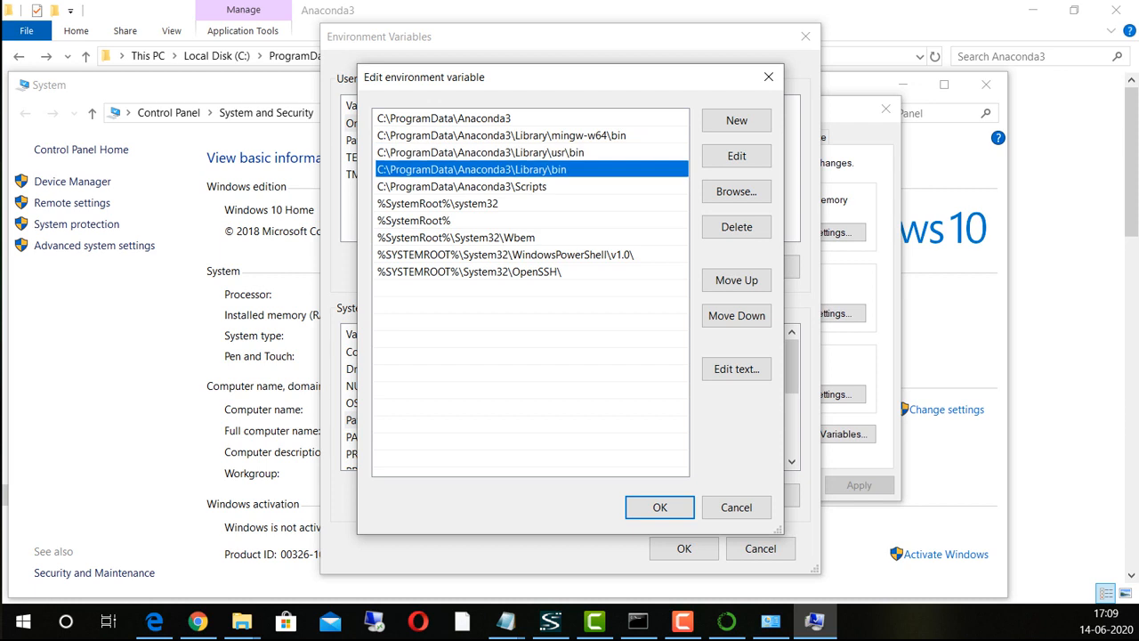
click(462, 186)
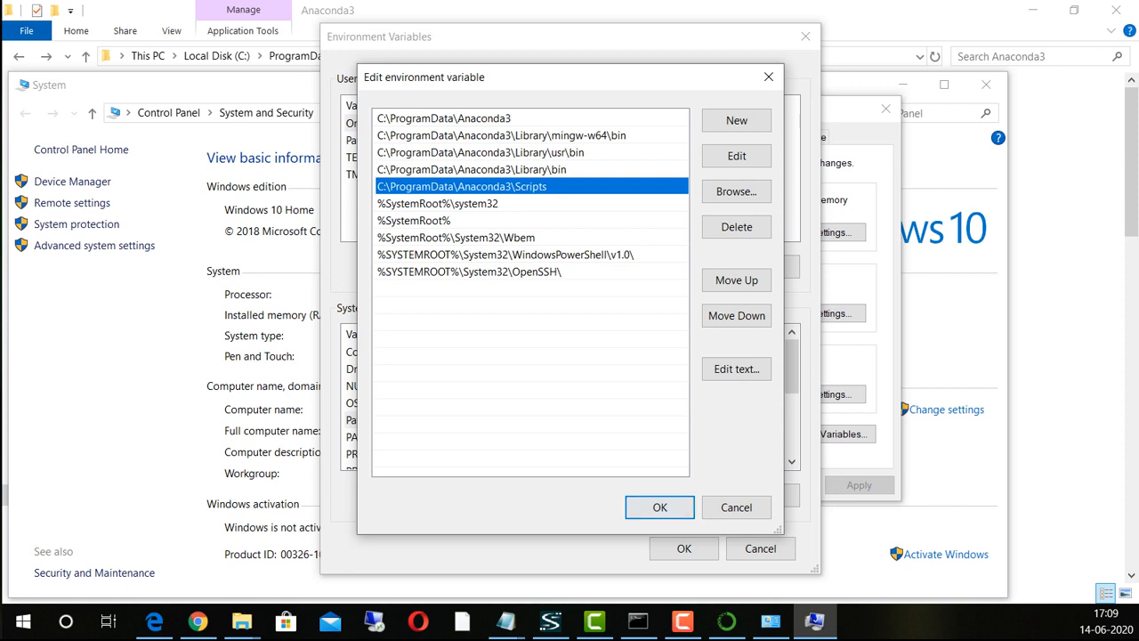
Step: Close the Path editor, Environment Variables, System Properties and System windows without changing any entry
click(628, 500)
click(684, 548)
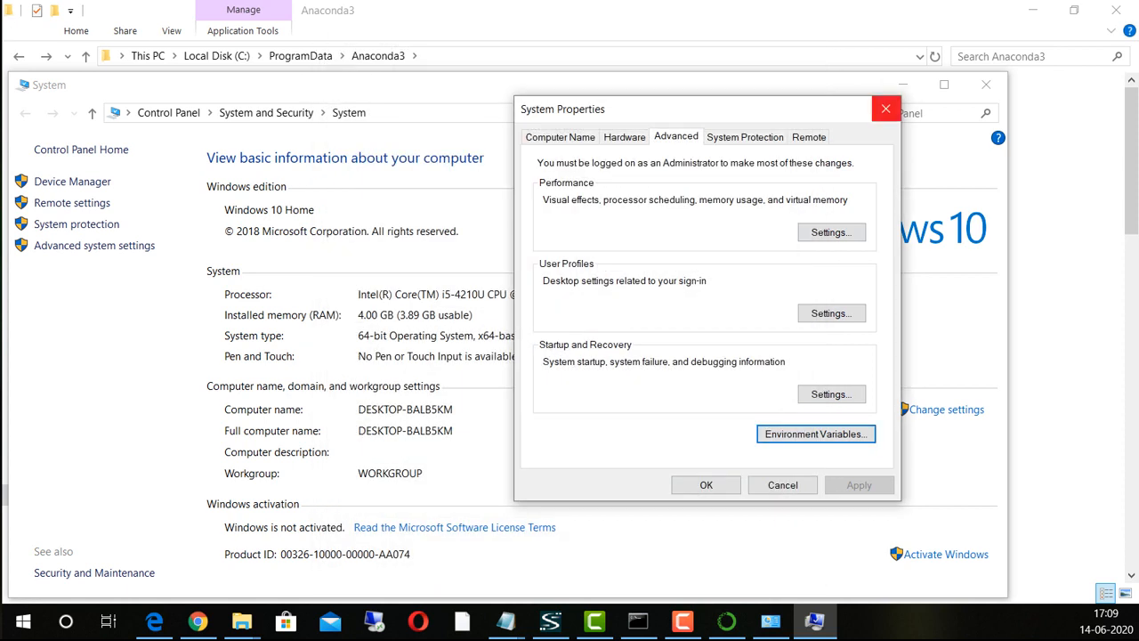
click(886, 108)
click(986, 85)
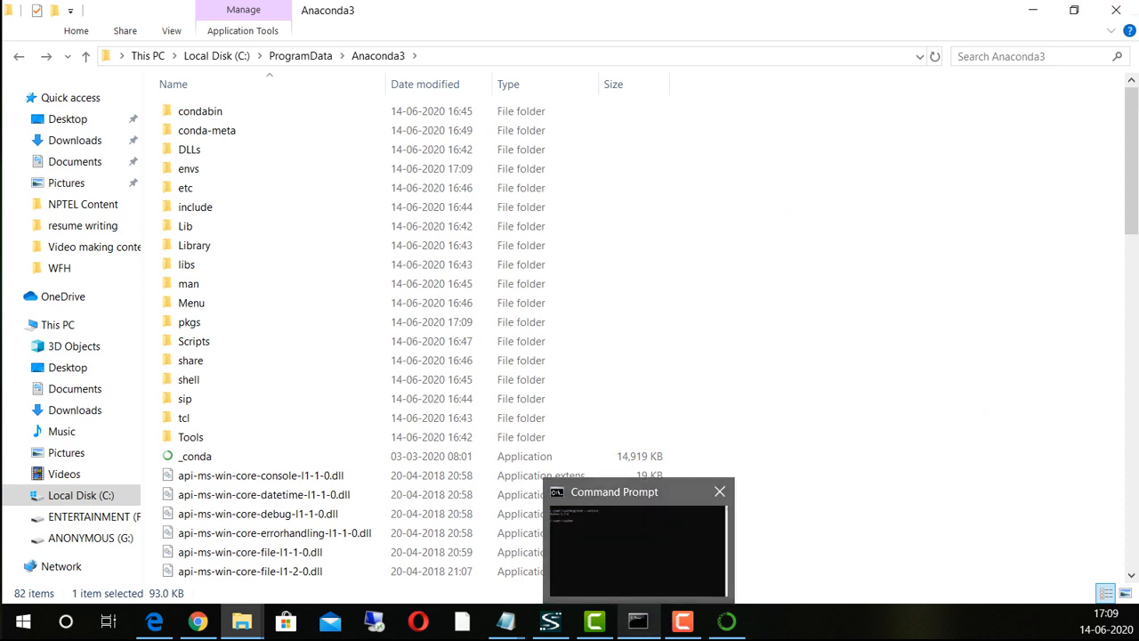
Step: Switch to Command Prompt to review the output of python --version, leaving the prompt empty, and minimize the window
click(638, 561)
drag(175, 234, 80, 234)
click(284, 276)
text(cl)
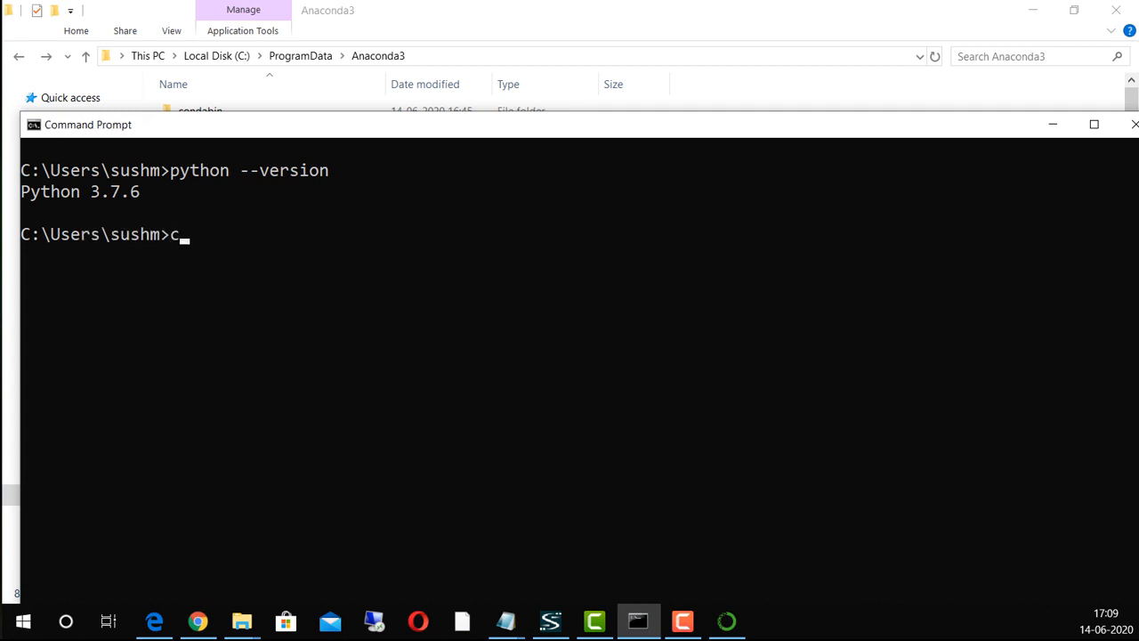
key(BackSpace)
key(BackSpace)
click(1052, 124)
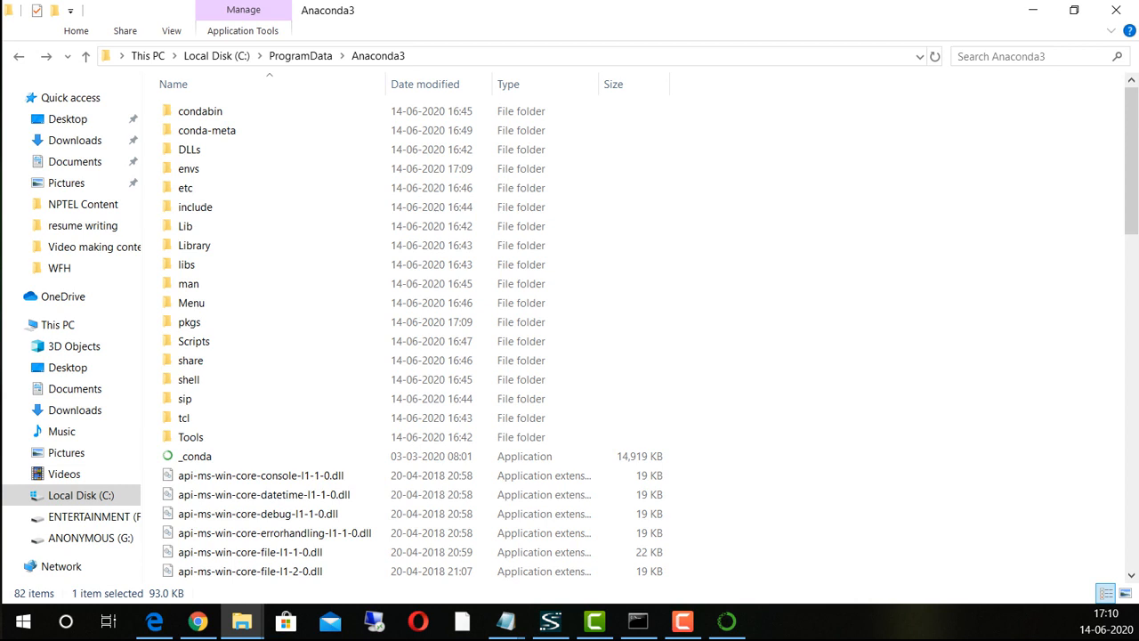
Step: Reopen the Anaconda3 folder from ProgramData and locate the python application in it
click(299, 55)
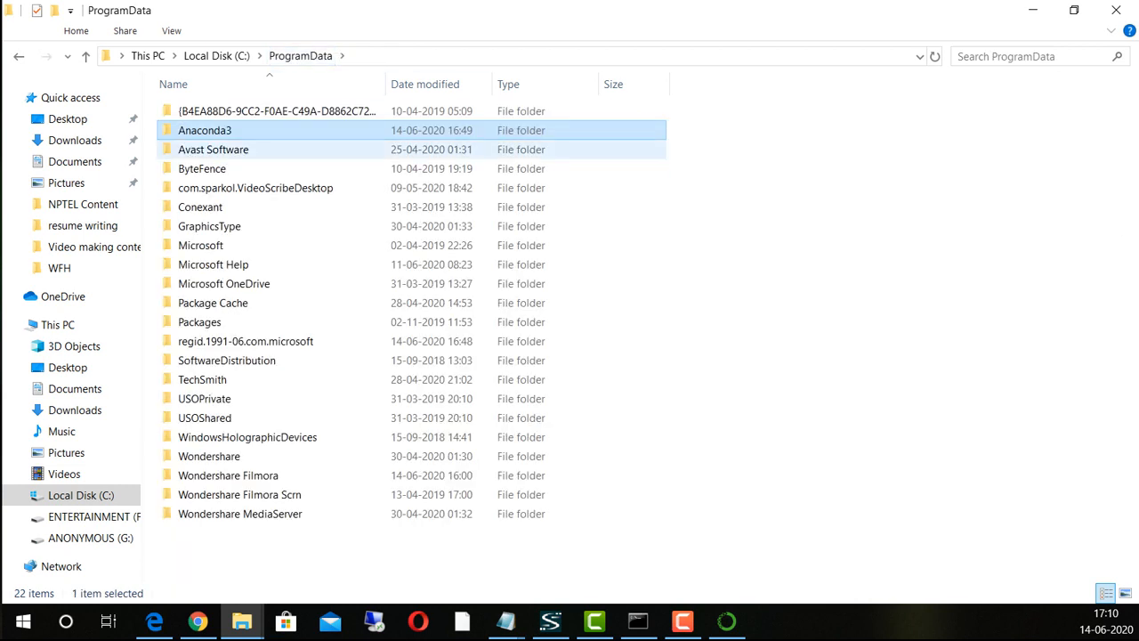
double_click(205, 130)
click(194, 341)
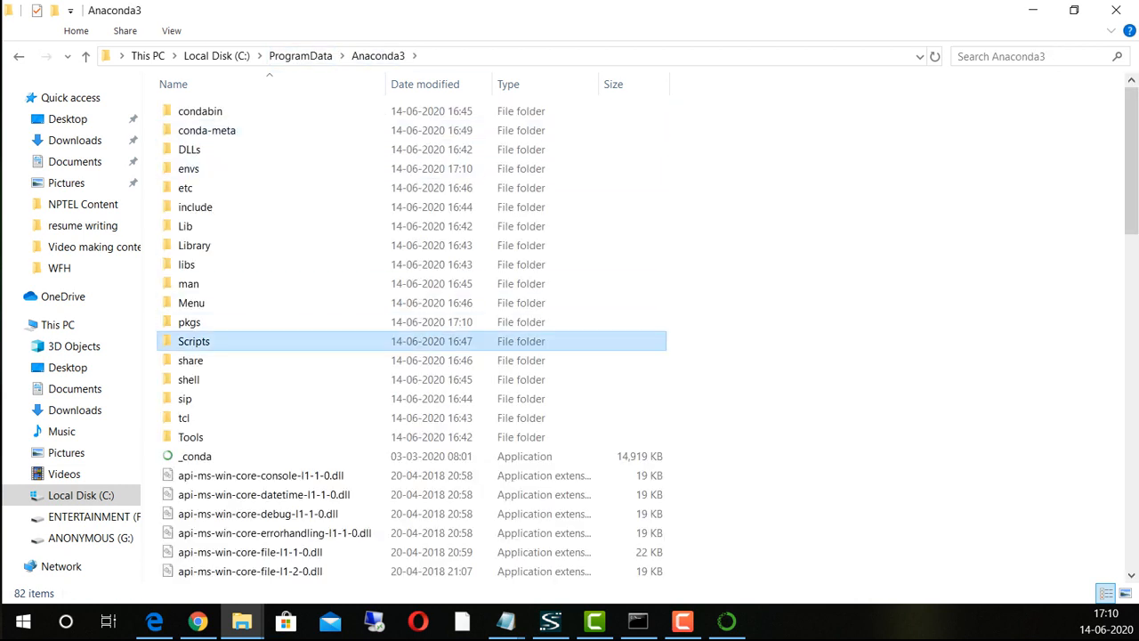
text(python)
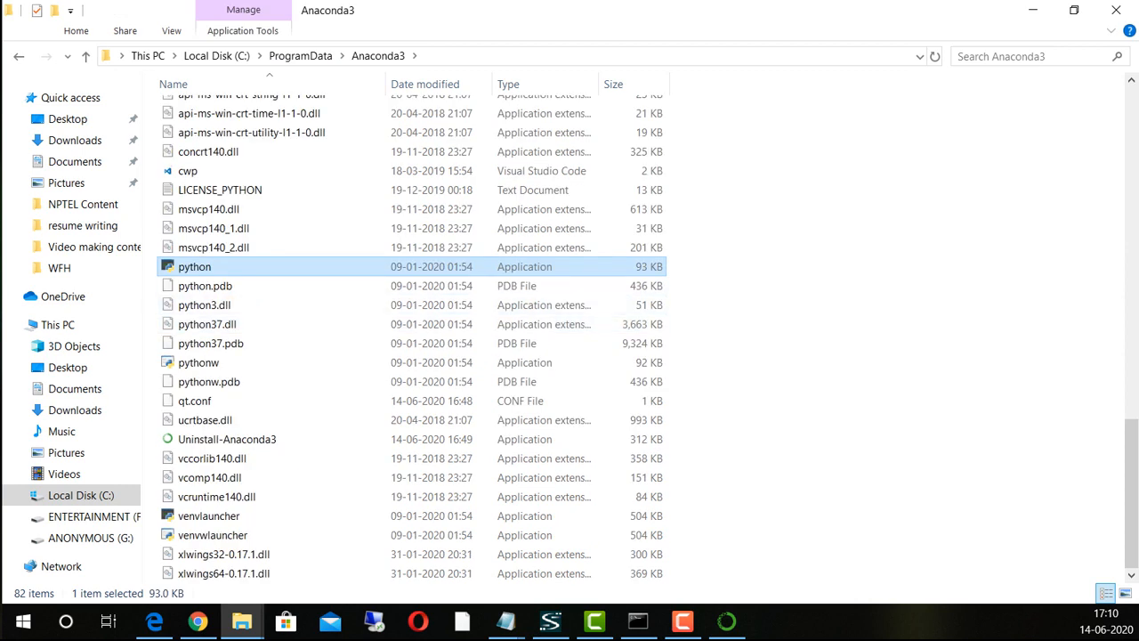
Step: Look through the Anaconda3 folder's items starting with "c" and the contents of its Scripts folder
text(ccc)
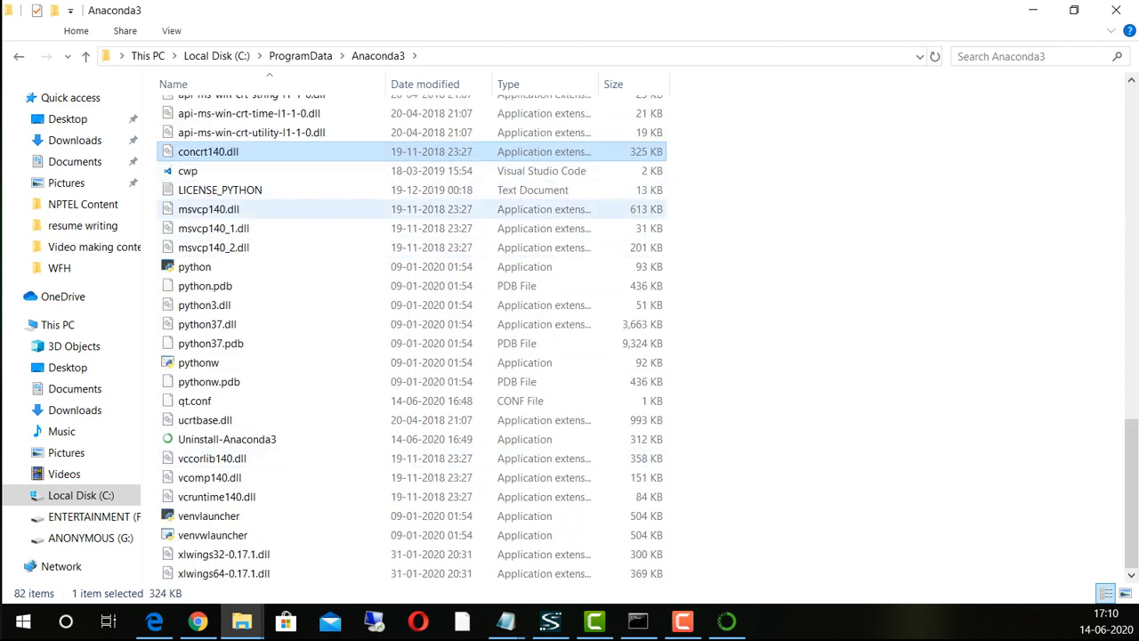
key(c)
key(c)
scroll(411, 340, down, 4)
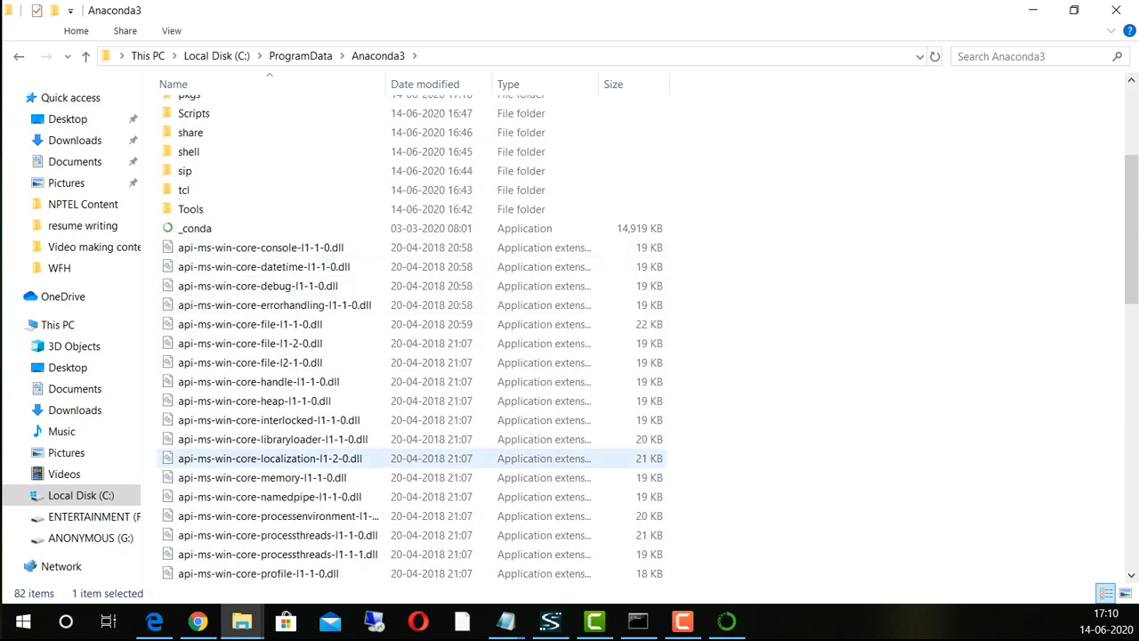
scroll(412, 412, up, 4)
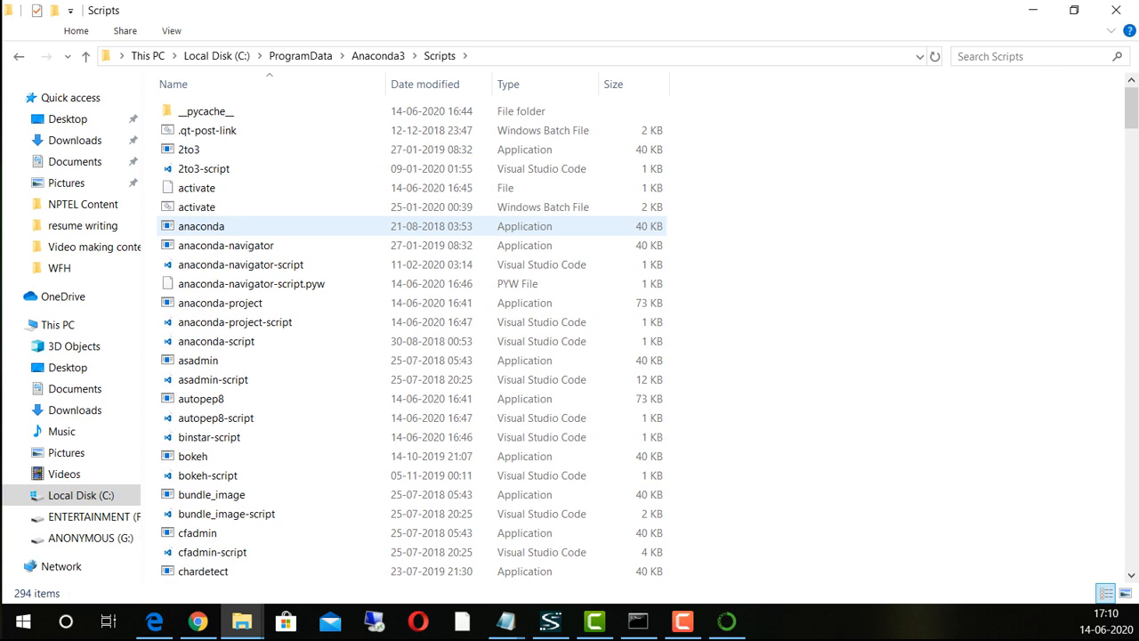
key(BackSpace)
Step: Locate the _conda application and look inside the Lib and Library subfolders of Anaconda3
click(196, 456)
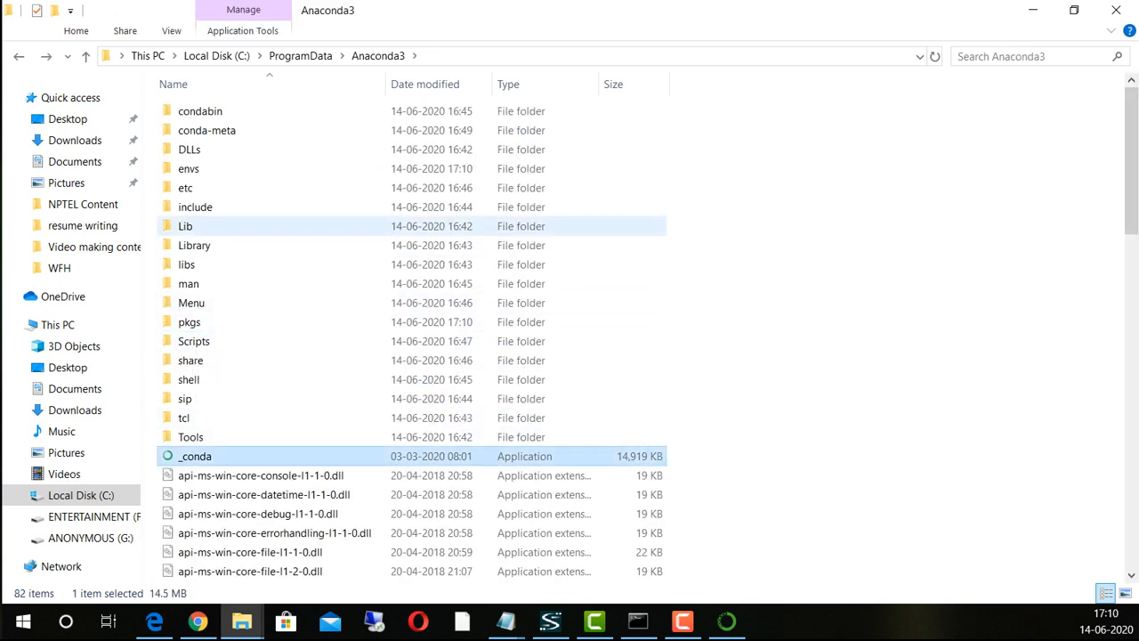
click(191, 226)
key(Return)
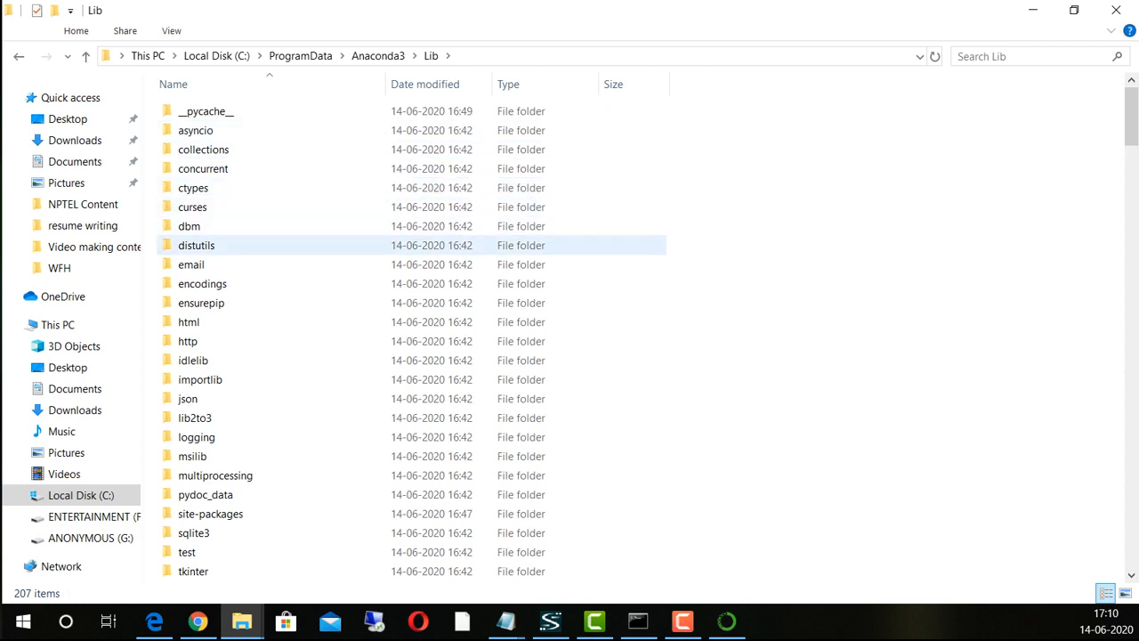
key(BackSpace)
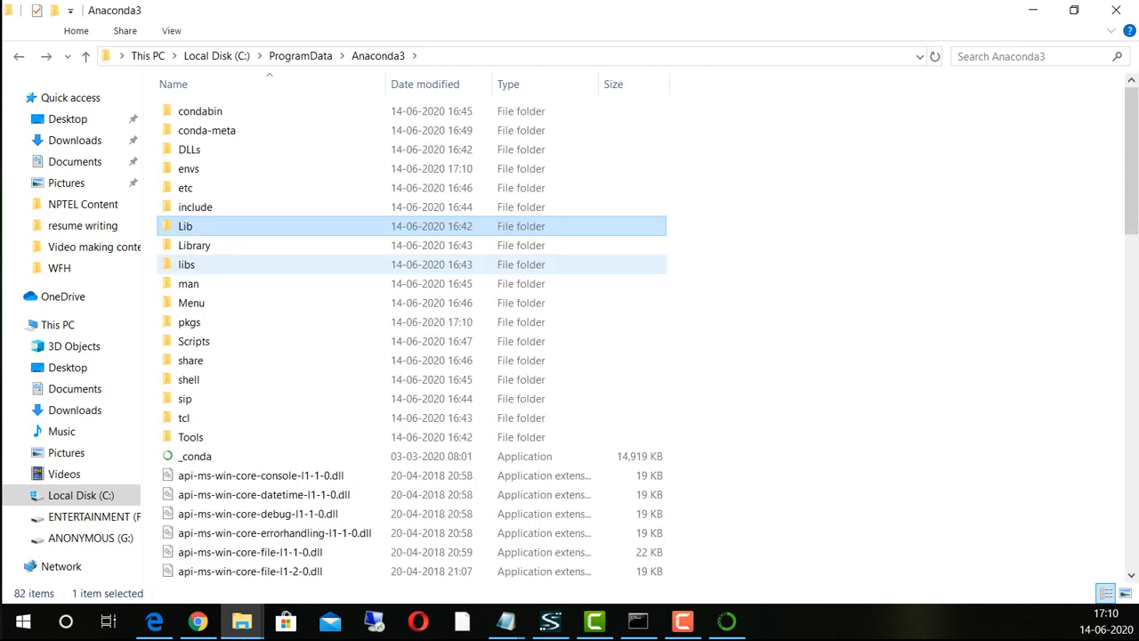
double_click(196, 246)
double_click(190, 111)
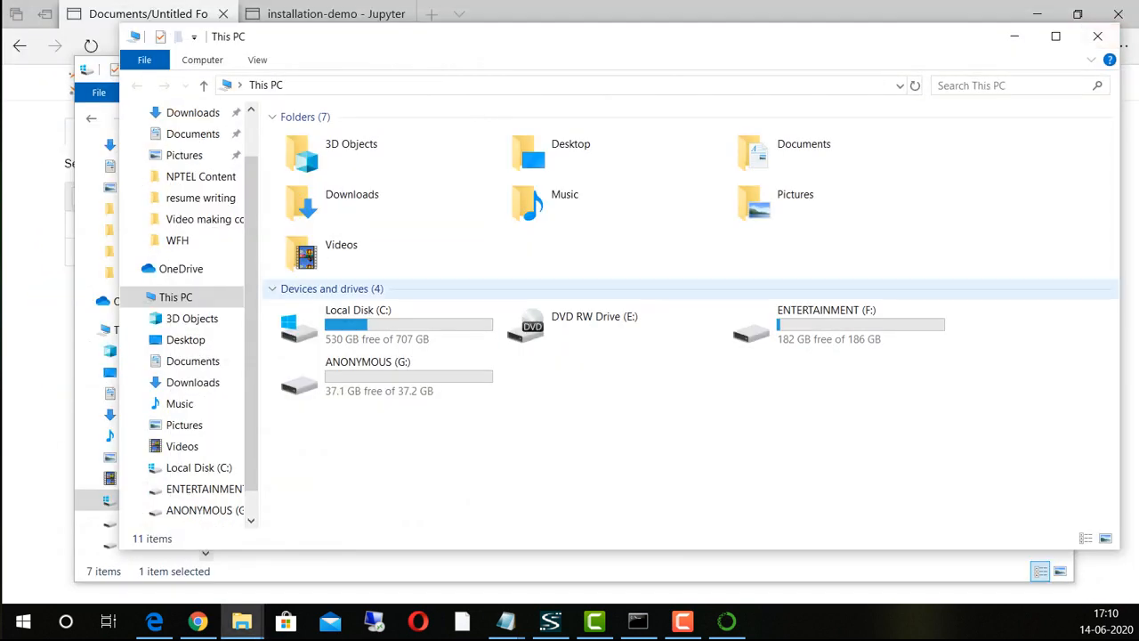
Step: Close the This PC window and show the installation-demo notebook in the browser
click(1097, 36)
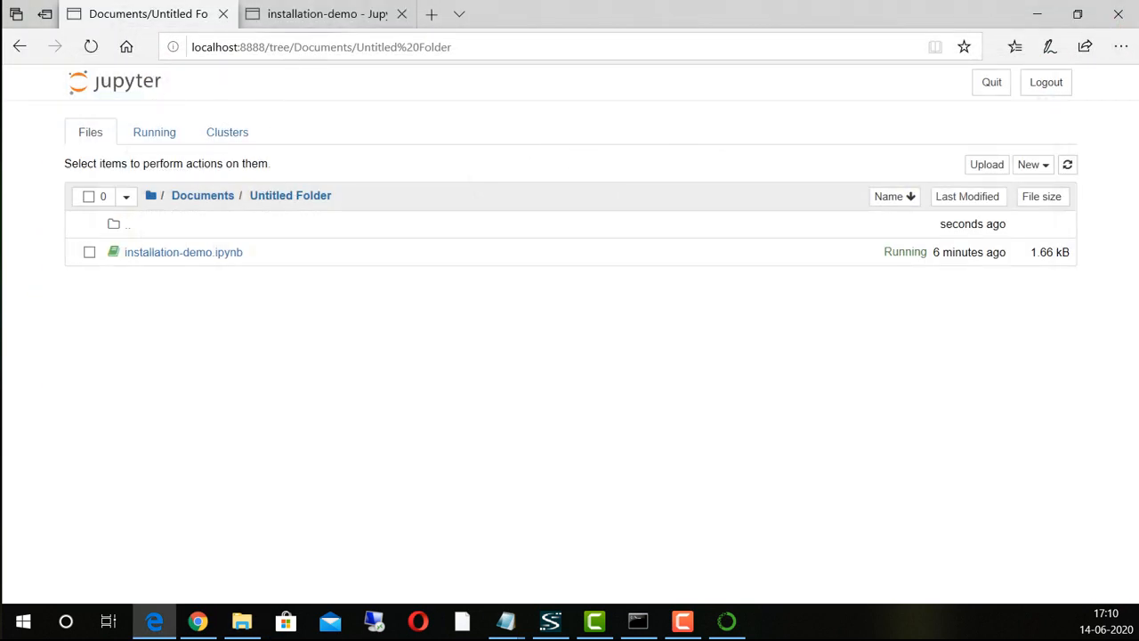
click(335, 14)
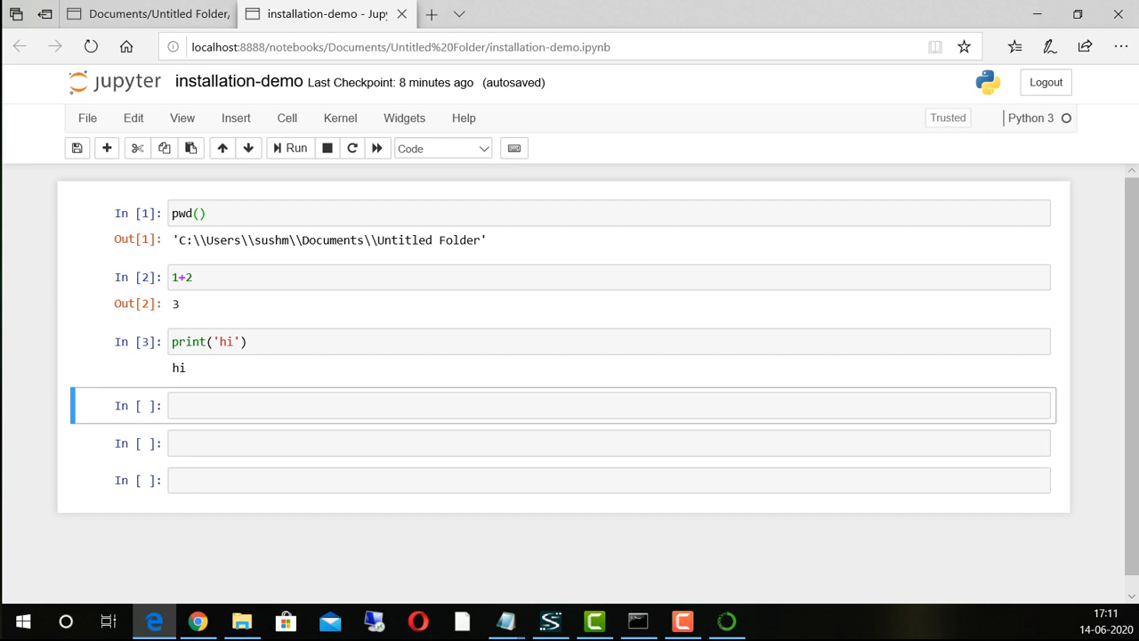
key(F10)
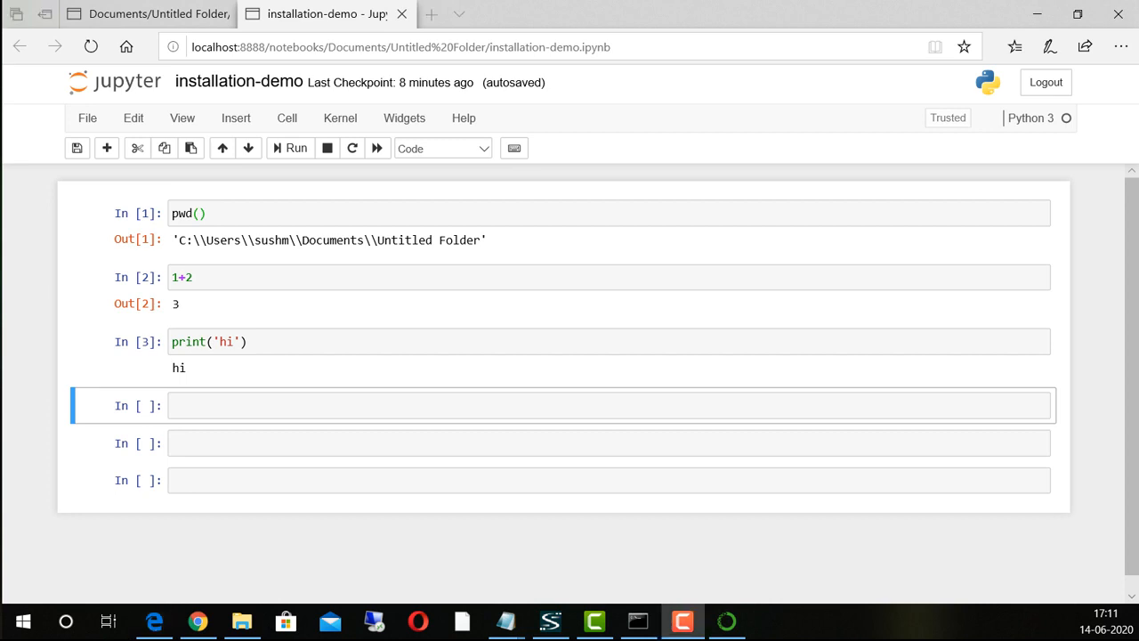